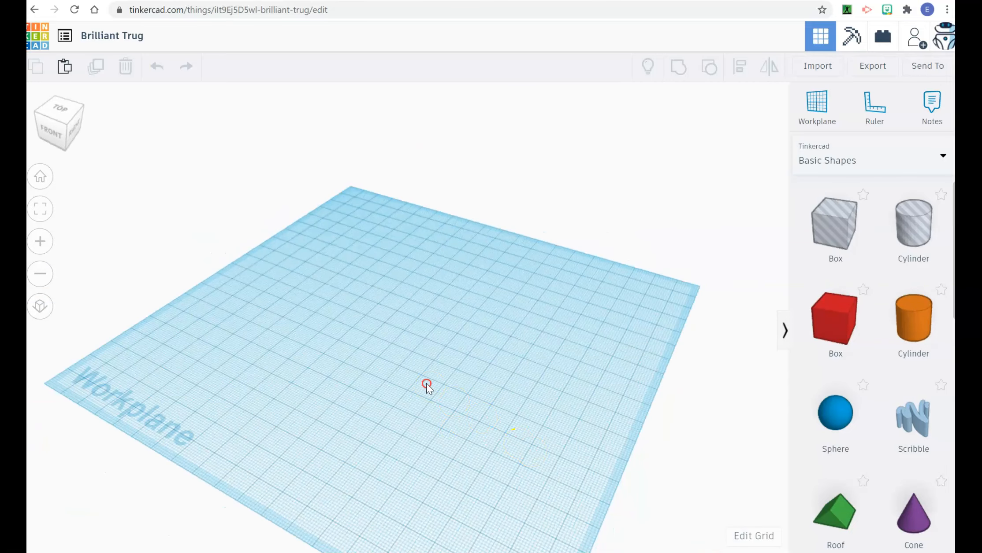
# Orbit around the empty workplane to examine it from different angles and heights
pyautogui.moveTo(499, 406)
pyautogui.mouseDown(button='right')
pyautogui.moveTo(519, 437)
pyautogui.moveTo(510, 412)
pyautogui.mouseUp(button='right')
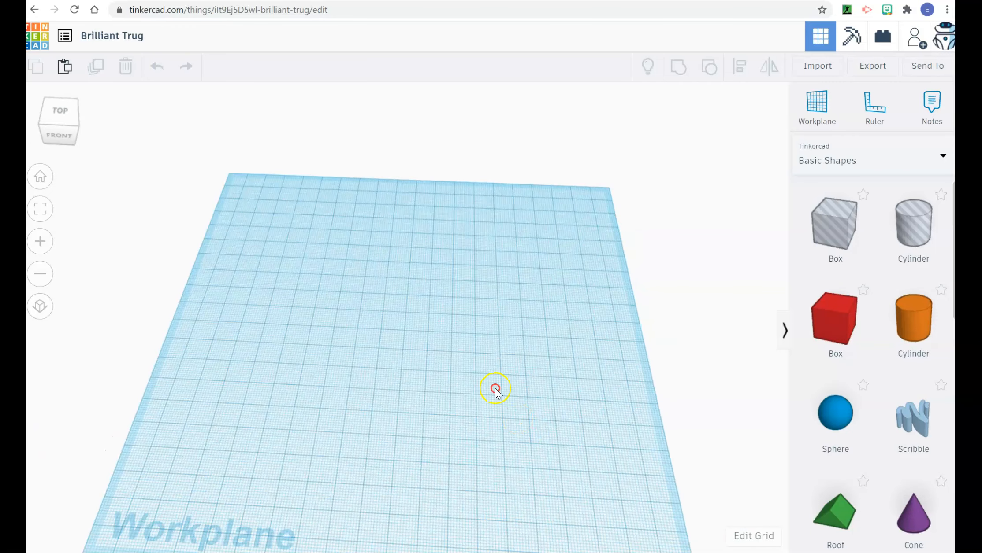
pyautogui.moveTo(457, 347)
pyautogui.mouseDown(button='right')
pyautogui.moveTo(511, 420)
pyautogui.moveTo(448, 344)
pyautogui.mouseUp(button='right')
pyautogui.moveTo(487, 394); pyautogui.dragTo(498, 405, button='right')
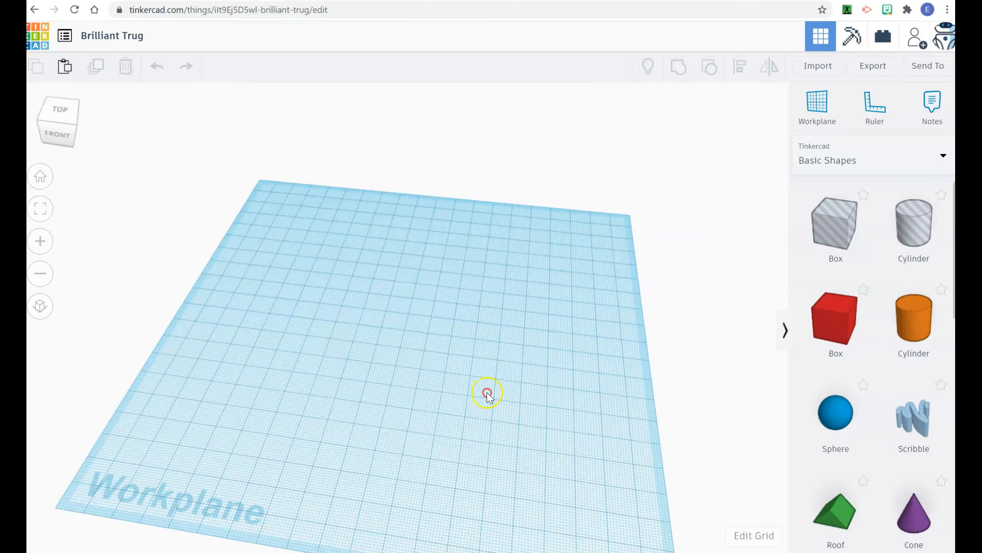
pyautogui.moveTo(598, 406); pyautogui.dragTo(445, 423, button='right')
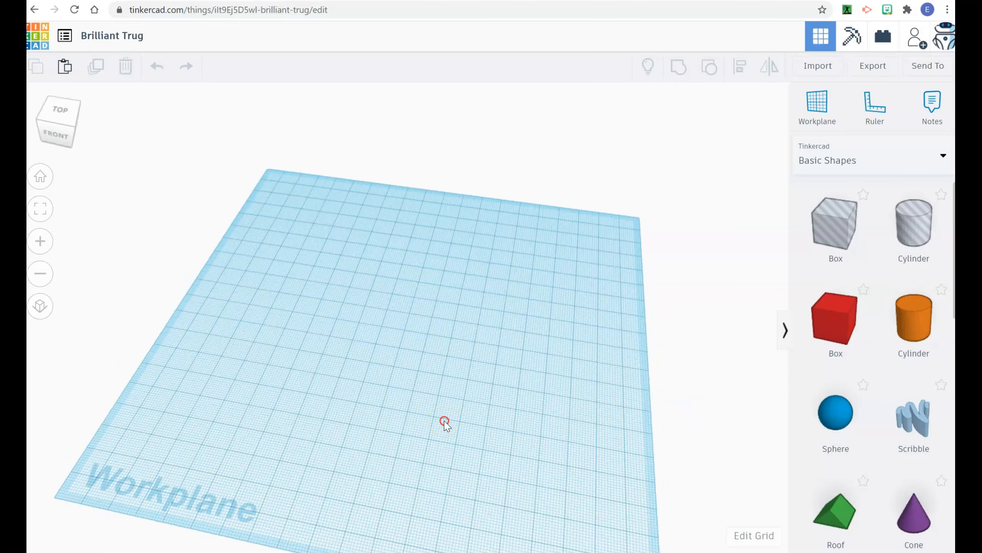
pyautogui.moveTo(541, 427); pyautogui.dragTo(512, 402, button='right')
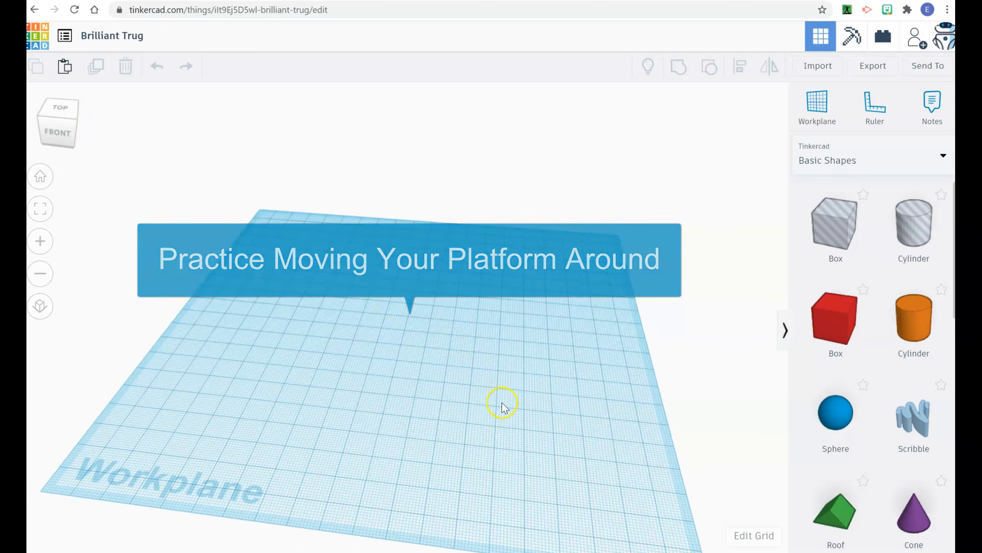
pyautogui.moveTo(500, 406)
pyautogui.mouseDown(button='right')
pyautogui.moveTo(462, 353)
pyautogui.moveTo(526, 438)
pyautogui.moveTo(397, 402)
pyautogui.moveTo(487, 394)
pyautogui.mouseUp(button='right')
pyautogui.moveTo(636, 362); pyautogui.dragTo(688, 367, button='right')
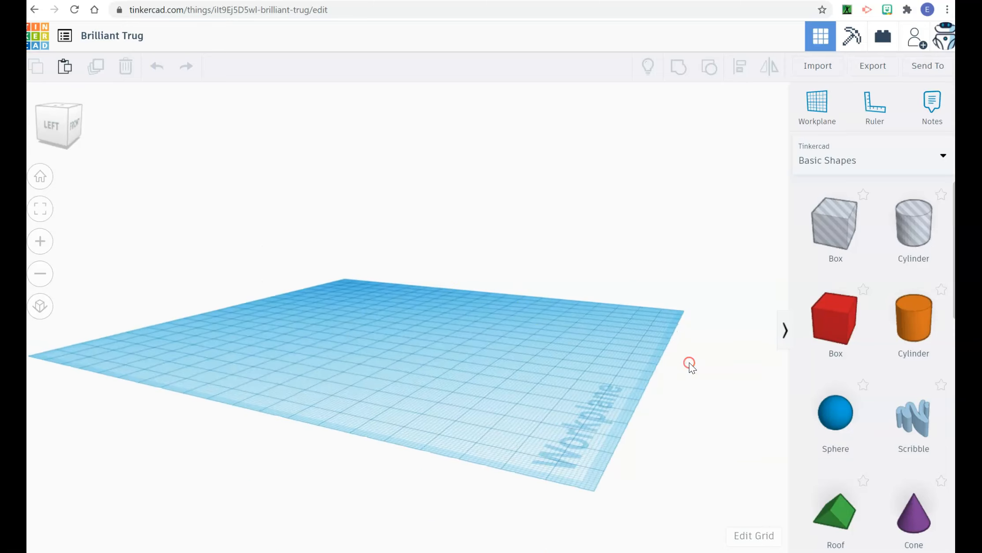
# View the empty workplane straight from the left side and from the top, and return to the home view
pyautogui.click(51, 126)
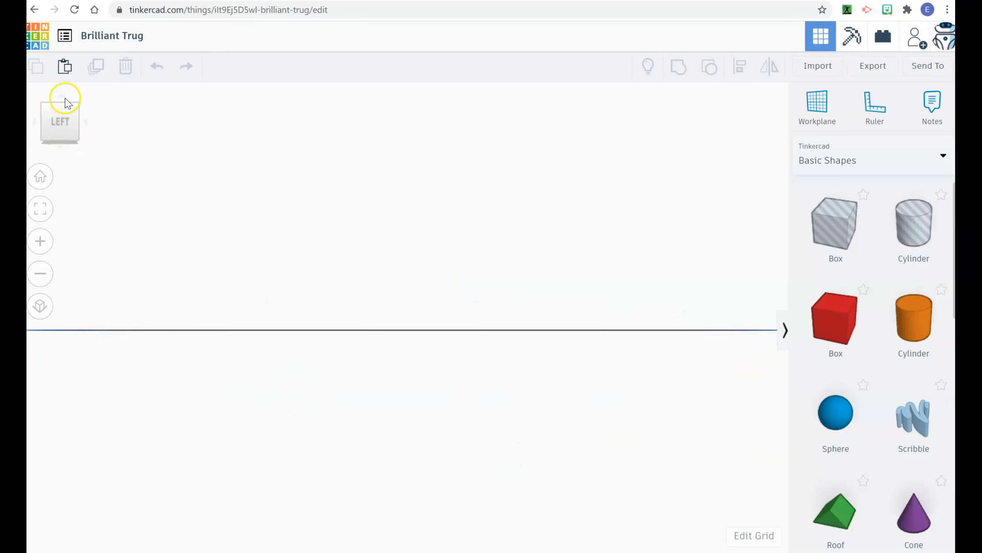
pyautogui.click(60, 101)
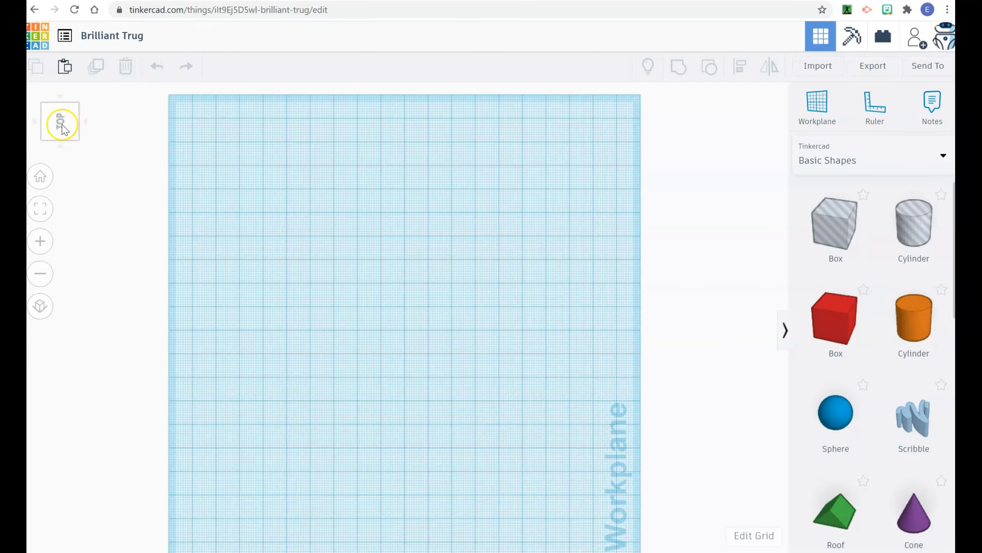
pyautogui.click(61, 148)
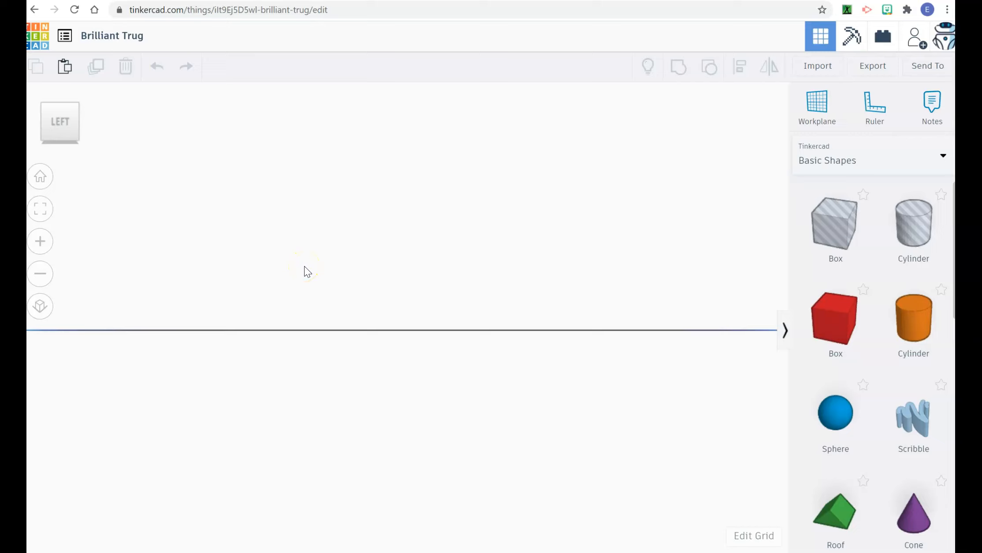
pyautogui.click(41, 177)
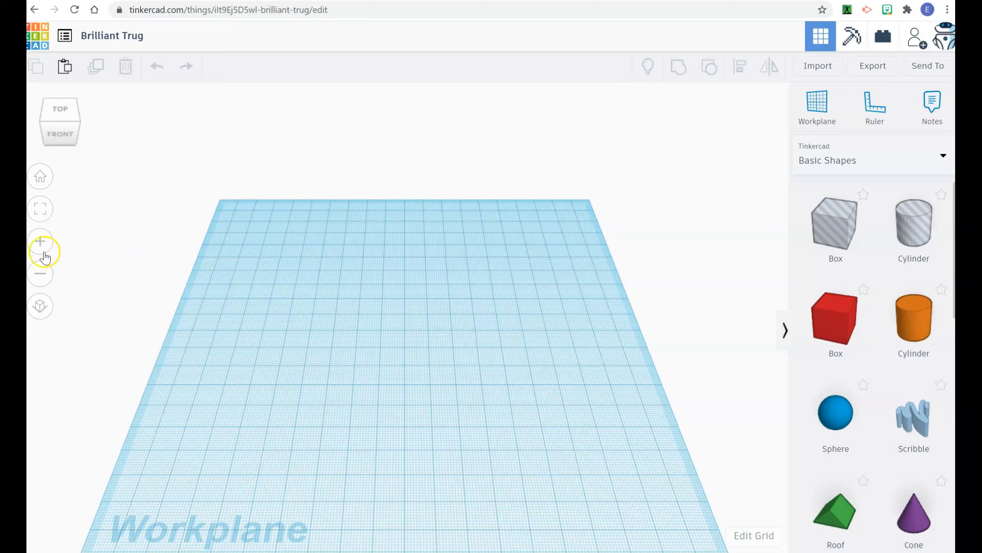
# Place a solid sphere near the middle of the workplane and leave it unselected
pyautogui.click(834, 413)
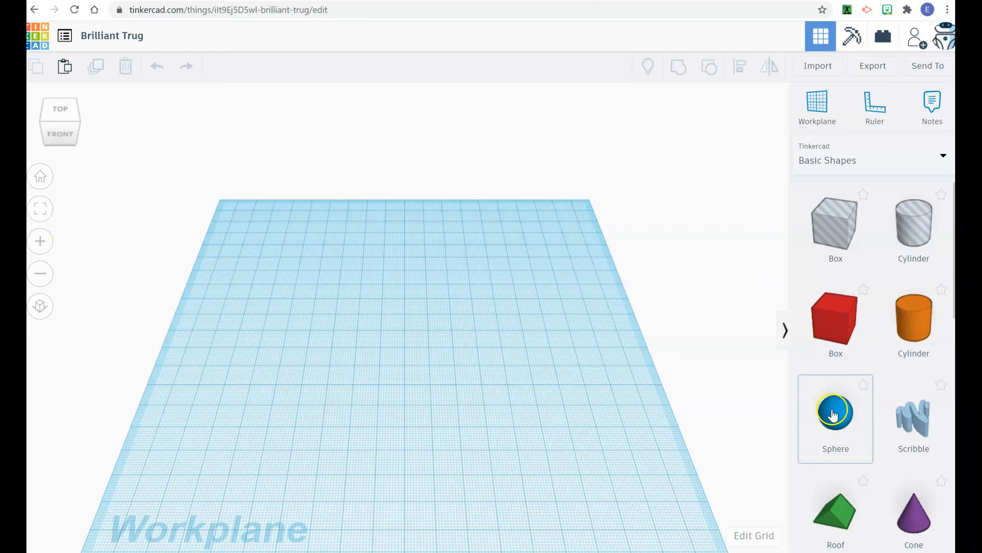
pyautogui.click(381, 352)
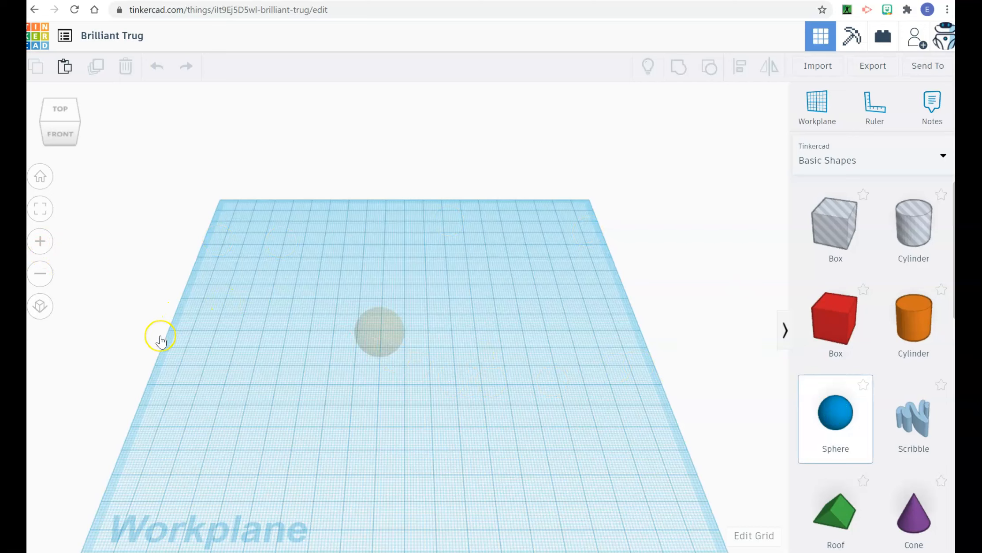
pyautogui.click(243, 339)
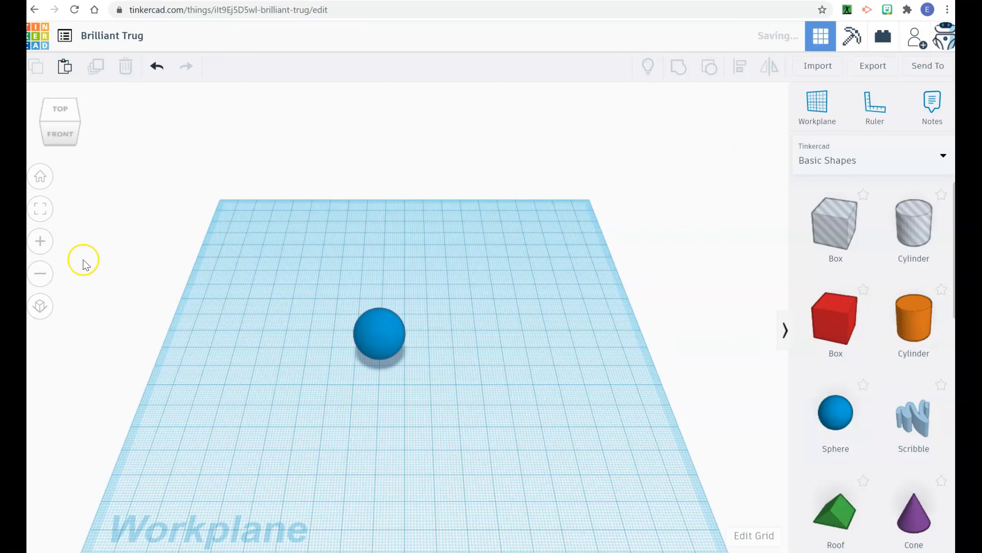
# Zoom in closely on the sphere, zoom partway back out, and restore the home view
pyautogui.click(39, 242)
pyautogui.click(39, 243)
pyautogui.click(39, 242)
pyautogui.click(39, 243)
pyautogui.click(39, 244)
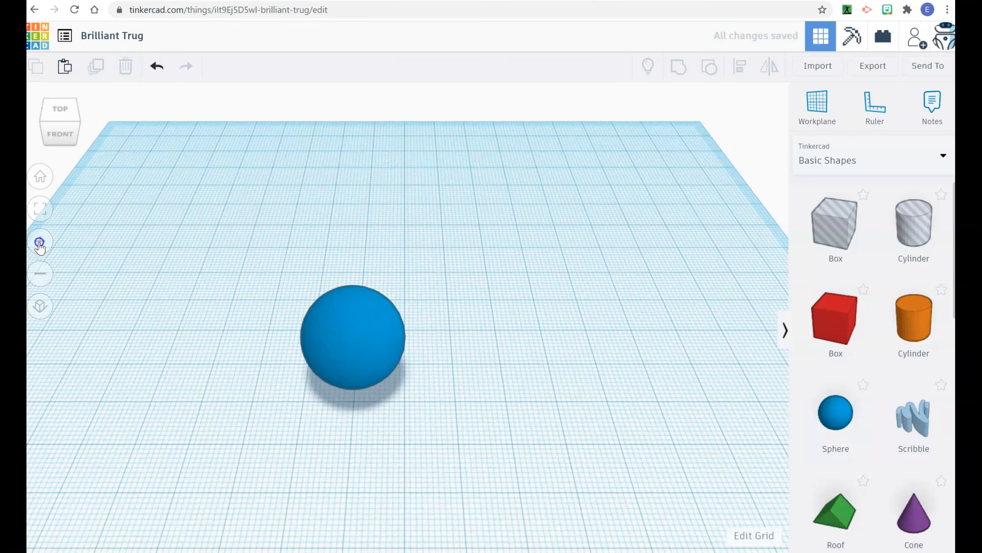
pyautogui.click(39, 244)
pyautogui.click(40, 275)
pyautogui.click(40, 274)
pyautogui.click(40, 274)
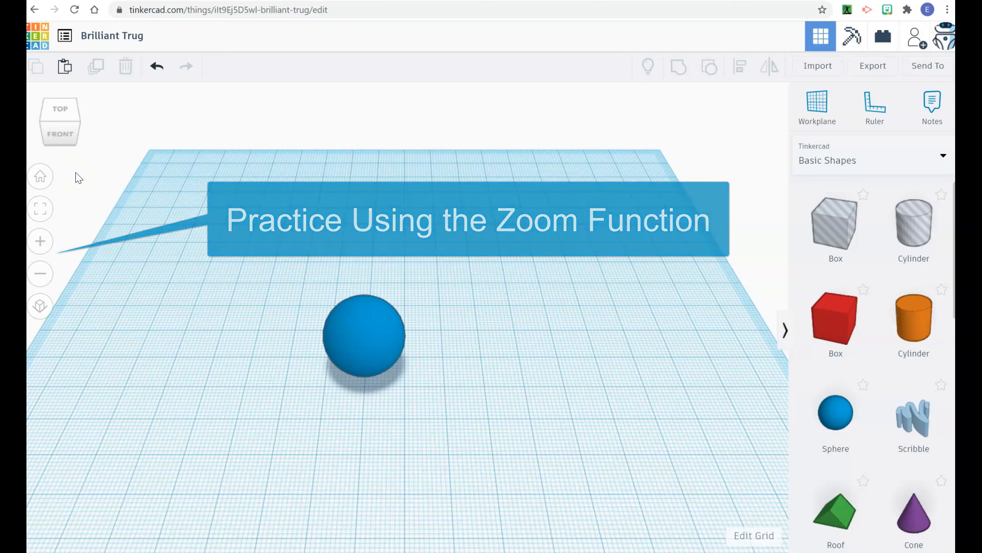
pyautogui.click(39, 176)
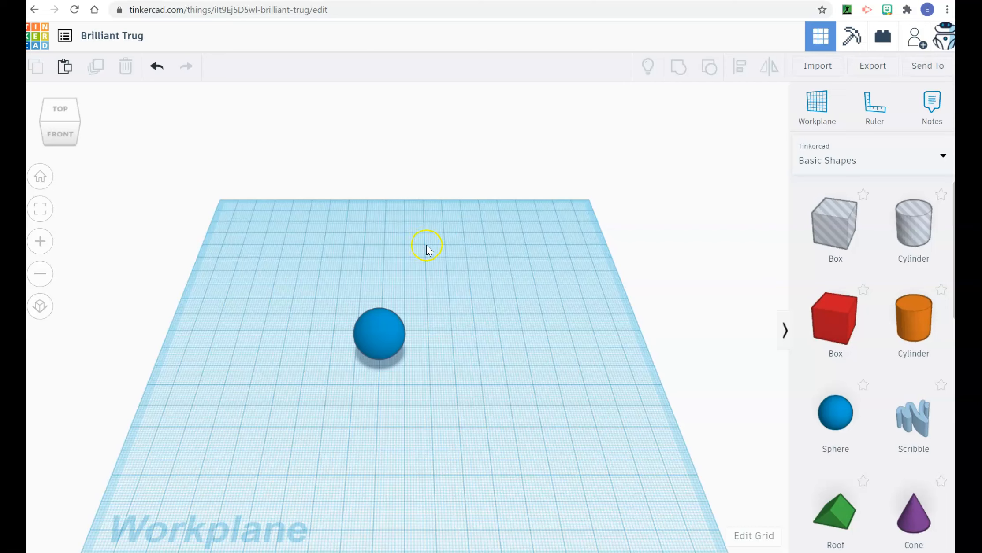
# Copy and paste the sphere, moving the copy to the right until it stands clear of the original
pyautogui.click(372, 339)
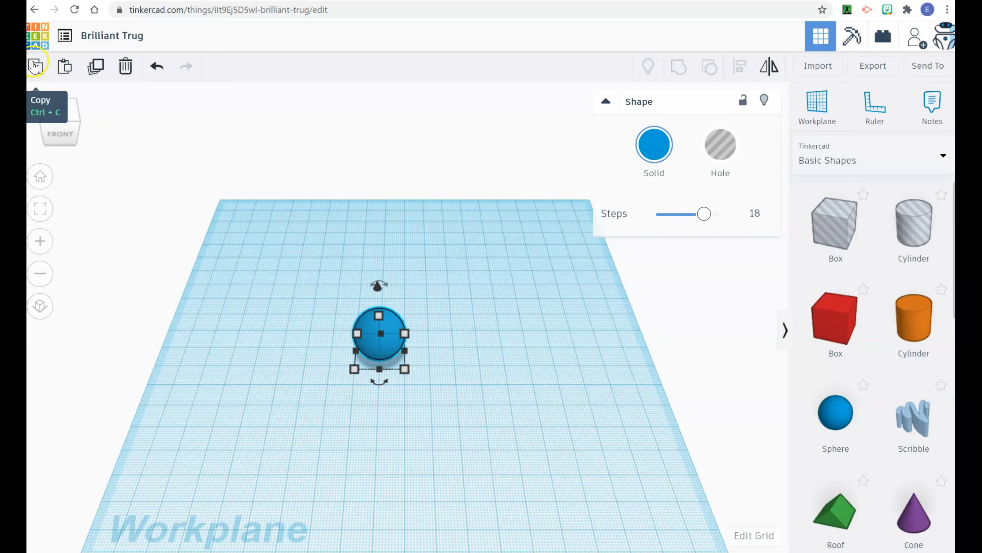
pyautogui.click(36, 67)
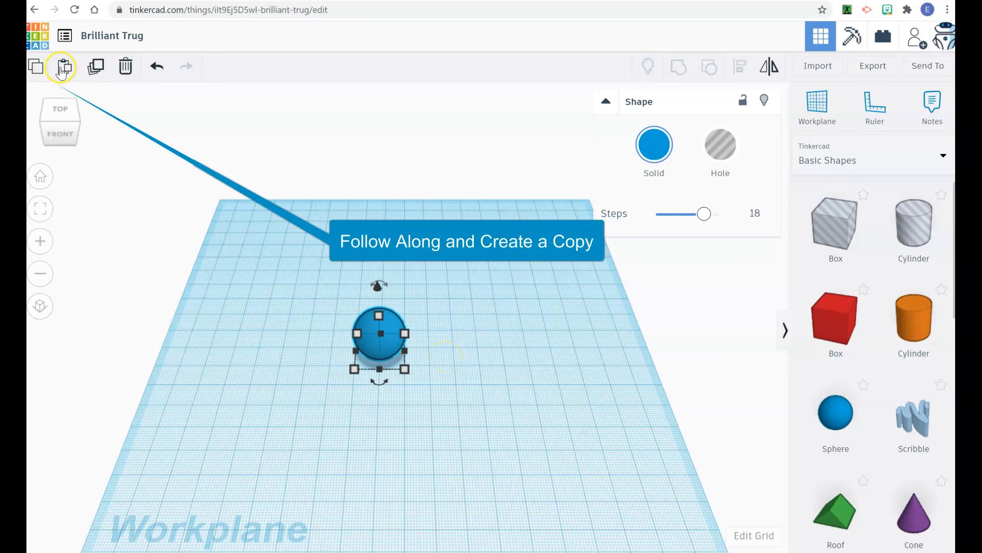
pyautogui.click(62, 72)
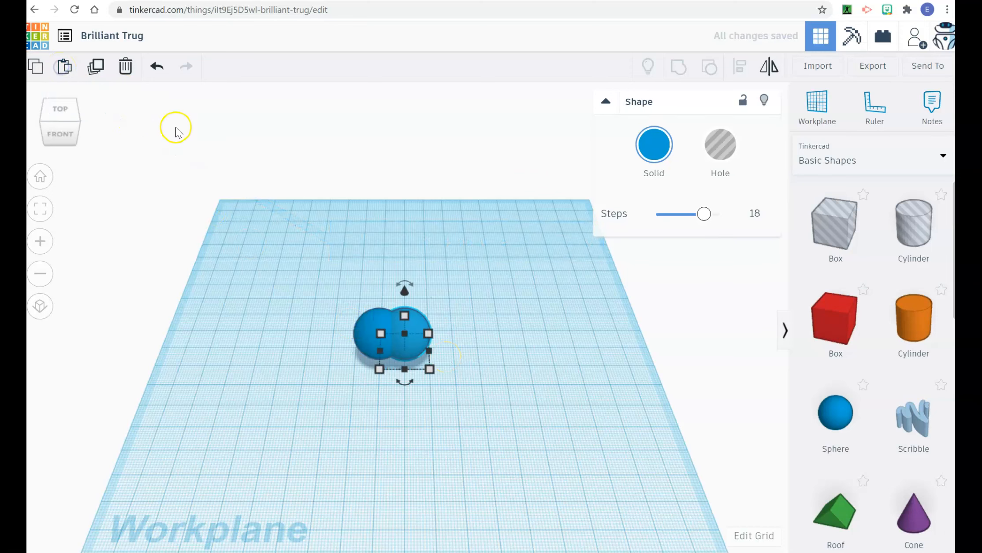
pyautogui.press('Right')
pyautogui.press('Right')
pyautogui.press('Right')
pyautogui.press('Right')
pyautogui.press('Right')
pyautogui.press('Right')
pyautogui.press('Right')
pyautogui.press('Right')
pyautogui.press('Right')
pyautogui.press('Right')
pyautogui.press('Right')
pyautogui.press('Right')
pyautogui.press('Right')
pyautogui.press('Right')
pyautogui.press('Right')
pyautogui.press('Right')
pyautogui.press('Right')
pyautogui.press('Right')
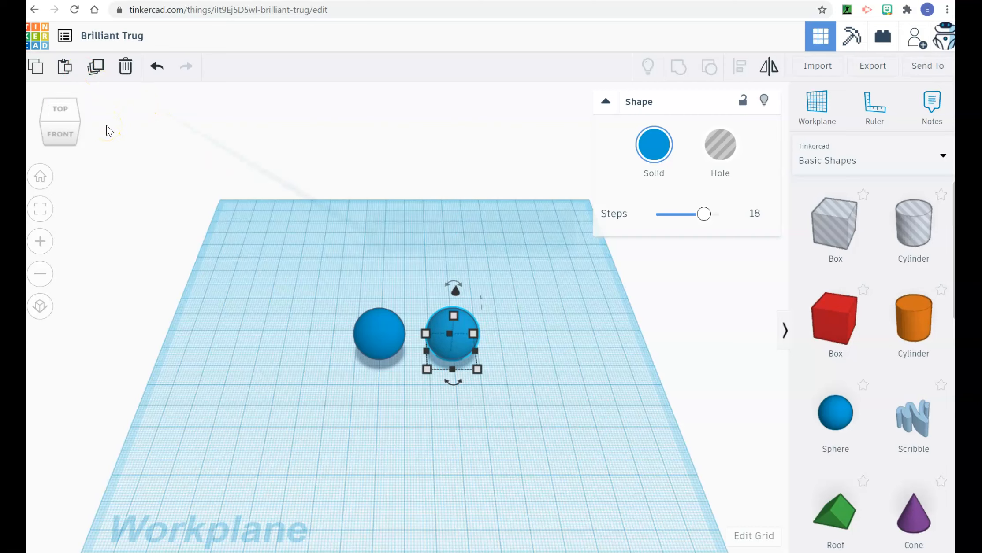
# Duplicate the second sphere, shift the duplicate further right until it stands clear, and delete that duplicate
pyautogui.click(96, 67)
pyautogui.press('Right')
pyautogui.press('Right')
pyautogui.press('Right')
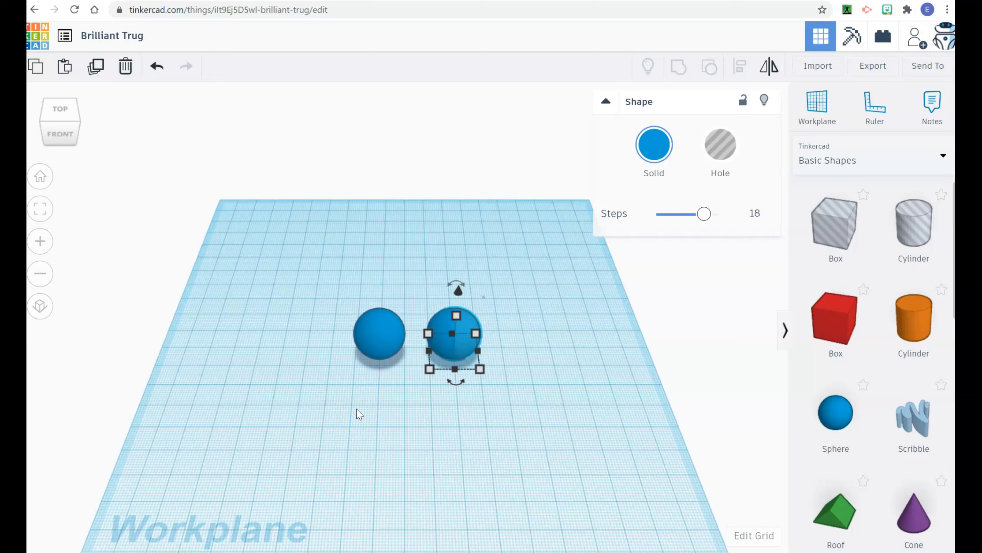
pyautogui.press('Right')
pyautogui.press('Right')
pyautogui.press('Right')
pyautogui.press('Right')
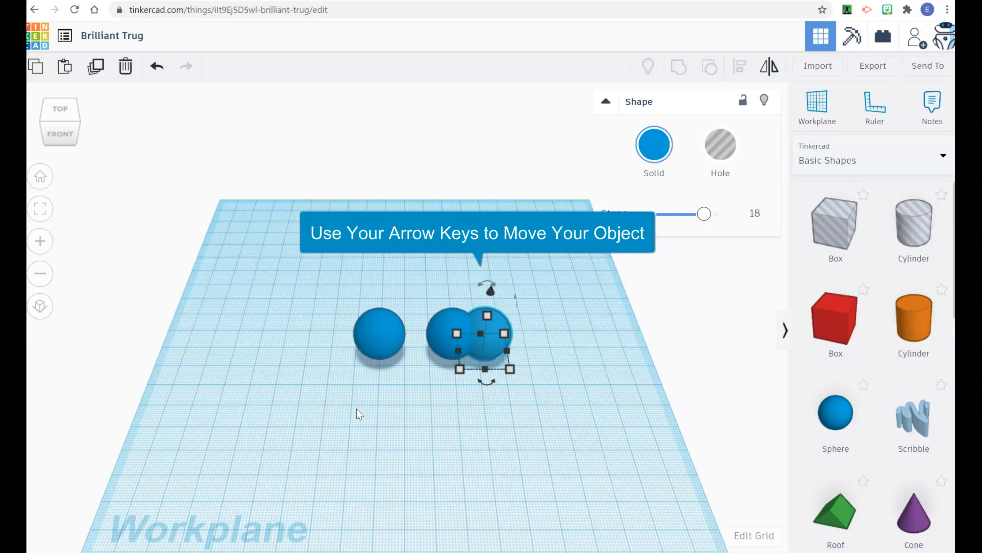
pyautogui.press('Right')
pyautogui.press('Right')
pyautogui.press('Right')
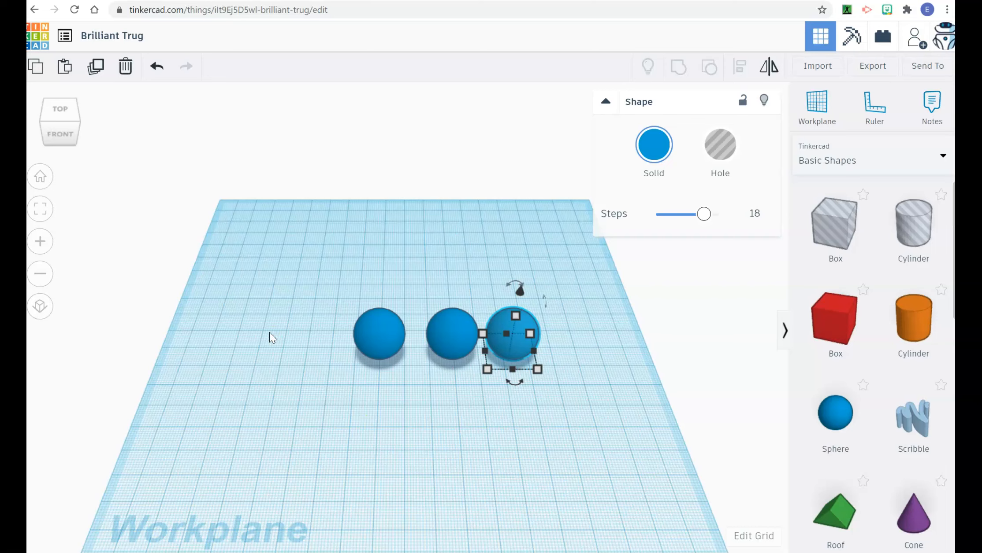
pyautogui.press('Delete')
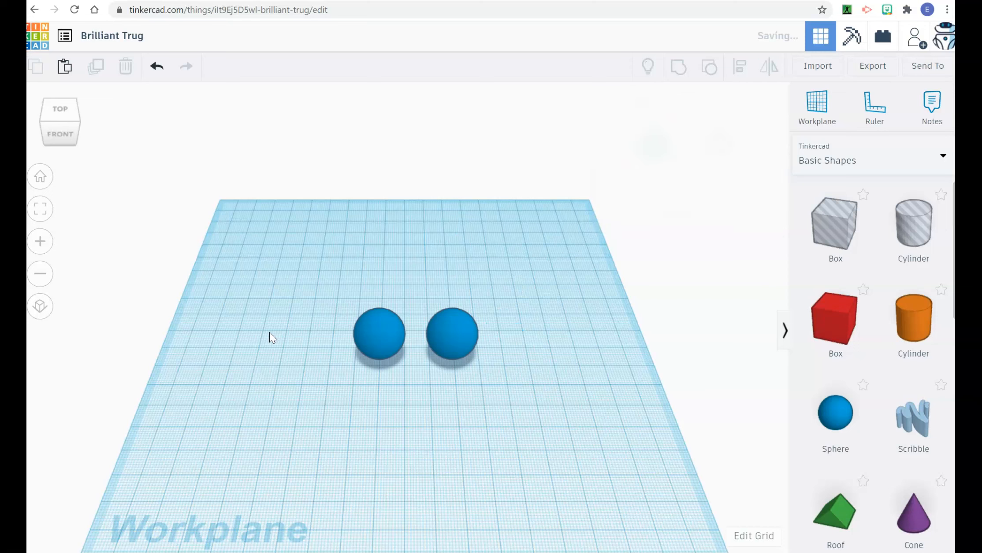
# Delete the right-hand sphere and undo that deletion
pyautogui.click(446, 356)
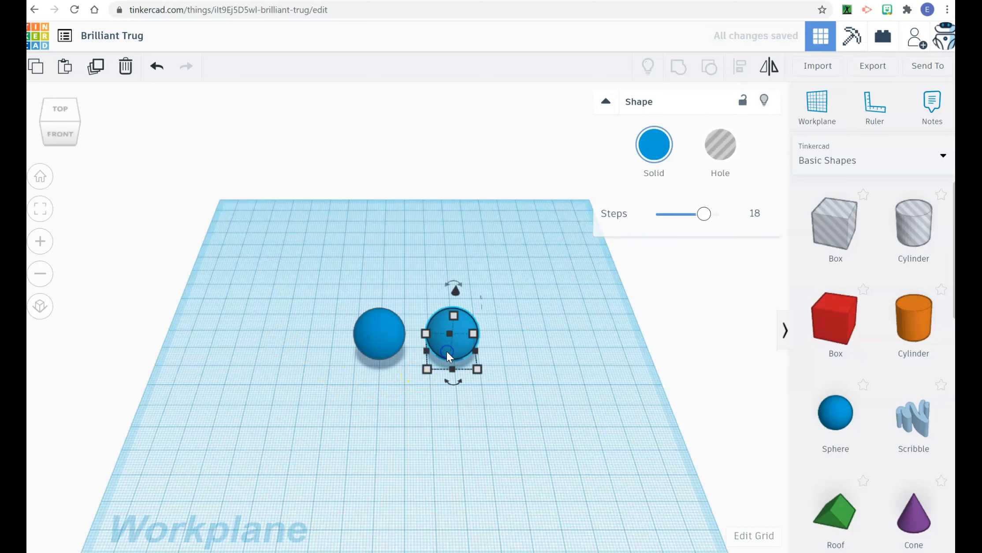
pyautogui.click(126, 68)
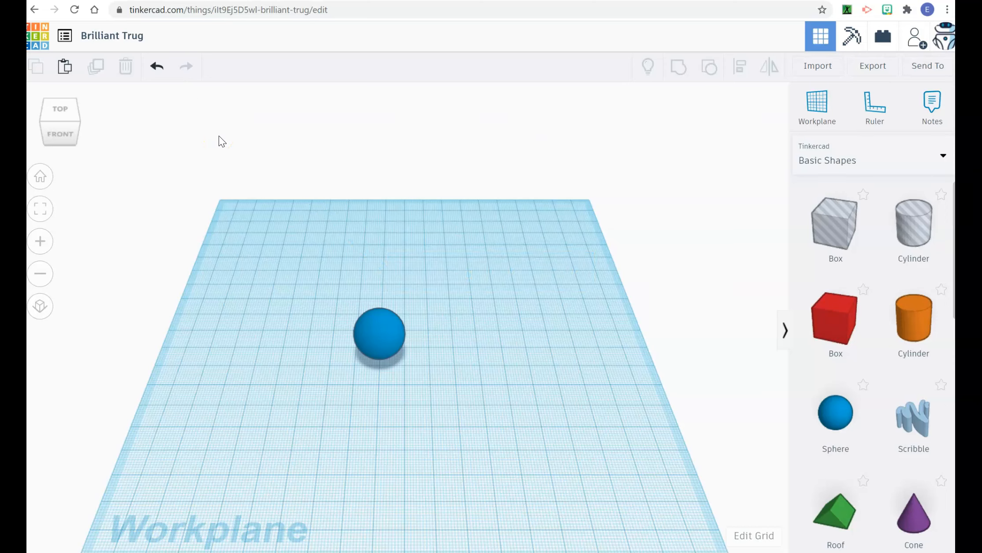
pyautogui.click(156, 67)
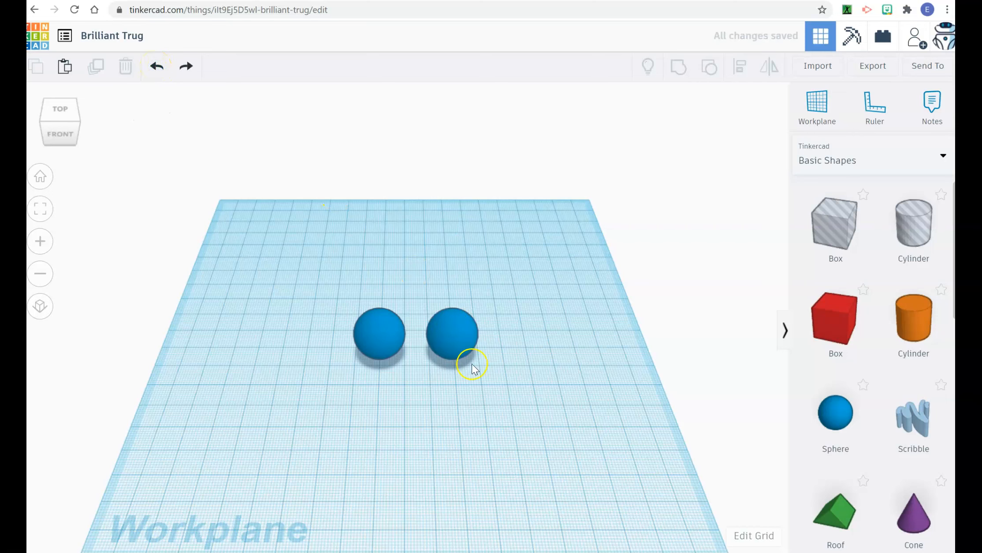
# Examine the basic shapes and the available shape categories, and hide and restore the shape library
pyautogui.moveTo(548, 466)
pyautogui.mouseDown(button='right')
pyautogui.moveTo(528, 439)
pyautogui.moveTo(541, 486)
pyautogui.moveTo(537, 452)
pyautogui.moveTo(543, 478)
pyautogui.mouseUp(button='right')
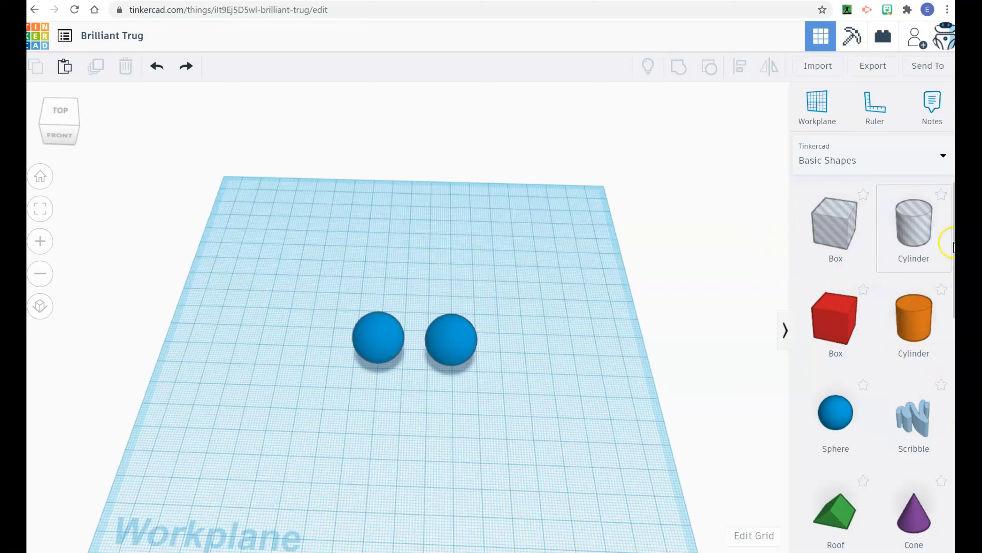
pyautogui.moveTo(955, 243)
pyautogui.mouseDown()
pyautogui.moveTo(955, 410)
pyautogui.moveTo(950, 241)
pyautogui.mouseUp()
pyautogui.scroll(-1, 952, 408)
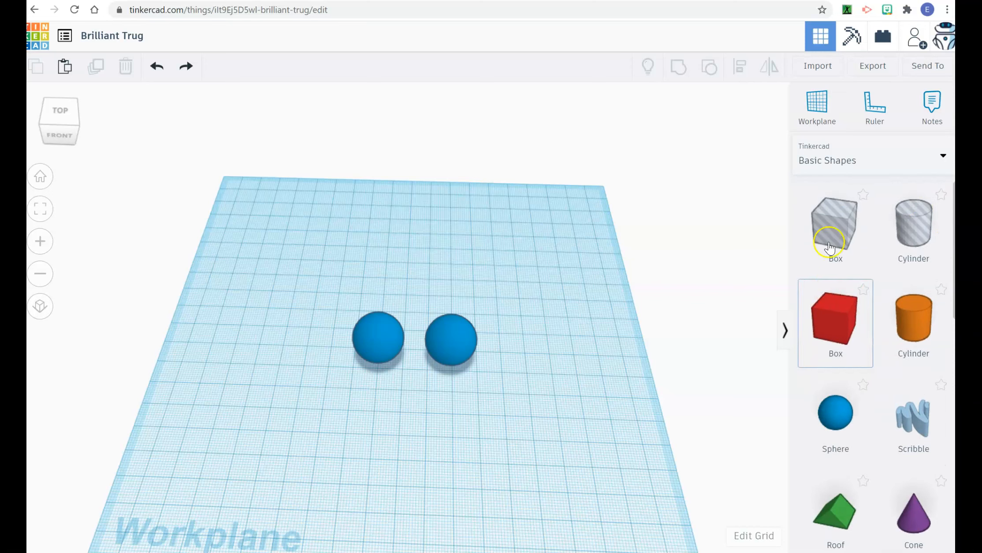
pyautogui.click(943, 159)
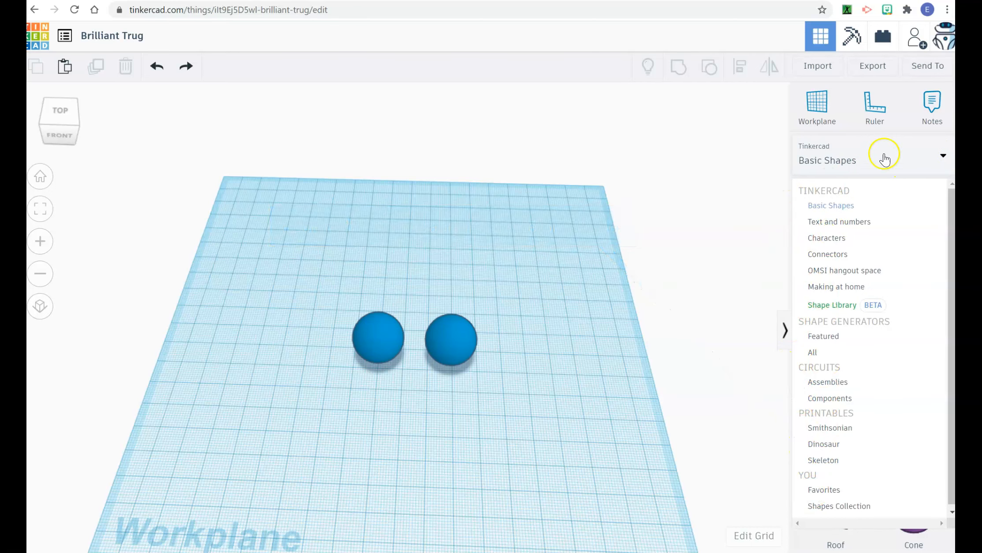
pyautogui.click(849, 162)
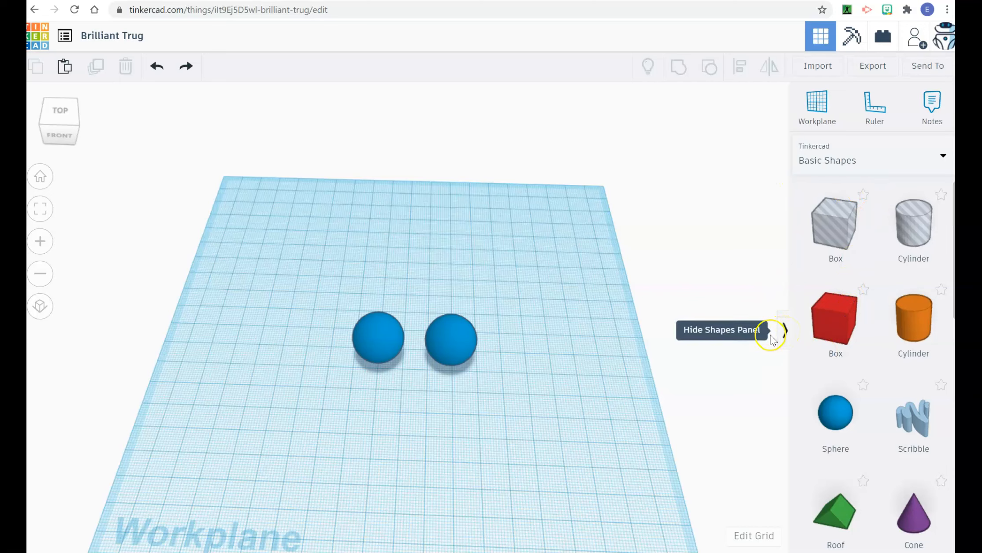
pyautogui.click(785, 334)
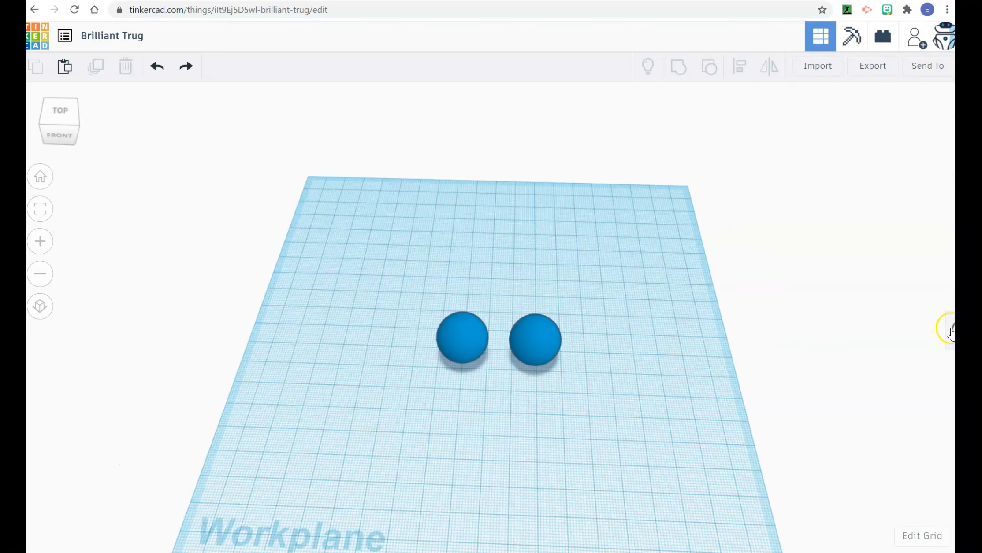
pyautogui.click(949, 329)
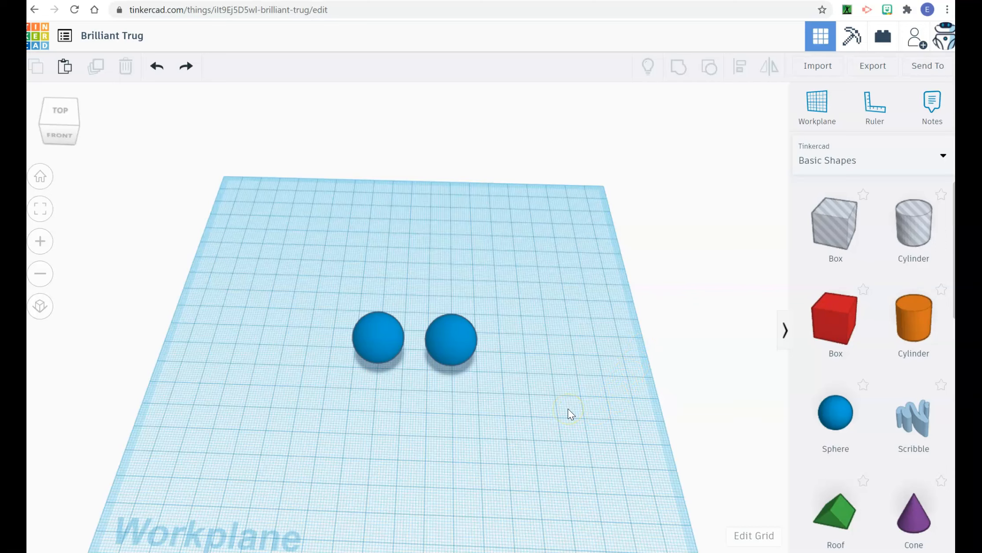
# Select both spheres and move them together slightly toward the back right of the workplane
pyautogui.click(534, 412)
pyautogui.moveTo(513, 407)
pyautogui.mouseDown()
pyautogui.moveTo(459, 357)
pyautogui.moveTo(338, 285)
pyautogui.moveTo(466, 377)
pyautogui.moveTo(523, 399)
pyautogui.mouseUp()
pyautogui.click(338, 285)
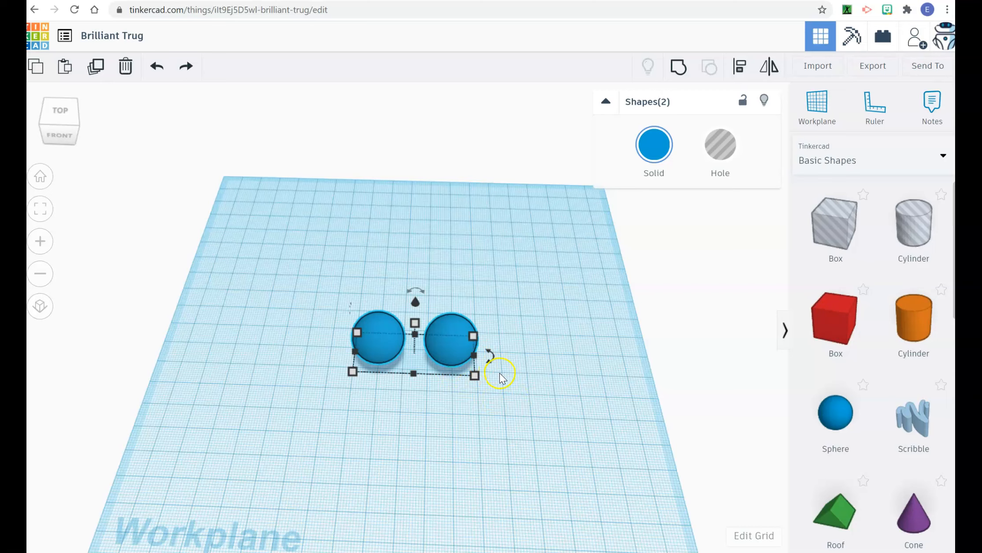
pyautogui.moveTo(443, 352); pyautogui.dragTo(463, 337)
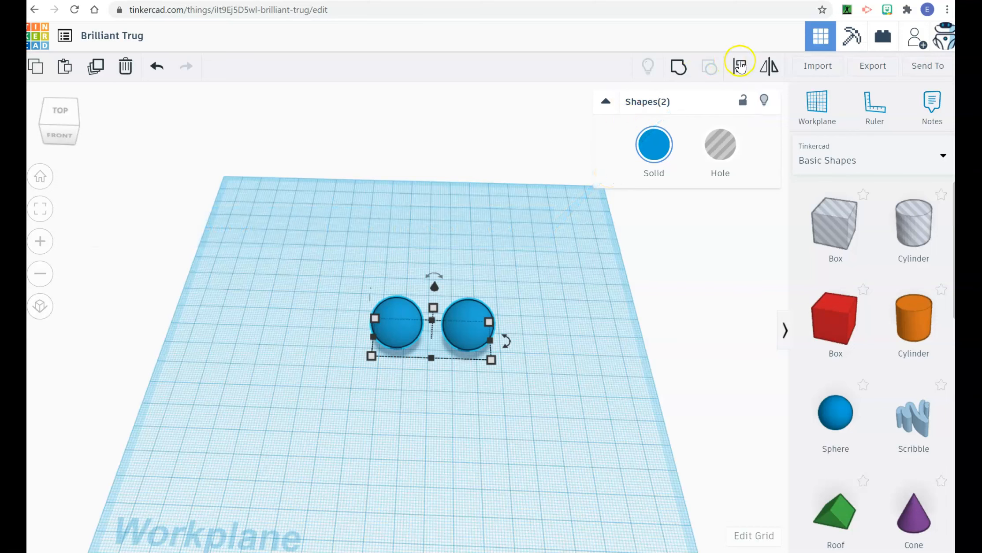
pyautogui.click(577, 353)
# Turn the right-hand sphere from a solid into a hole, leaving nothing selected
pyautogui.click(469, 325)
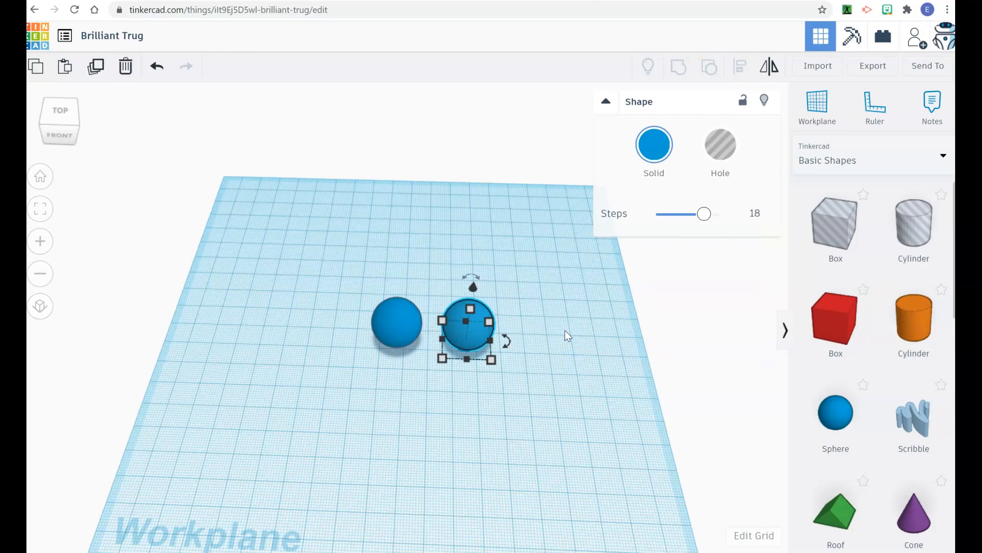
pyautogui.click(539, 365)
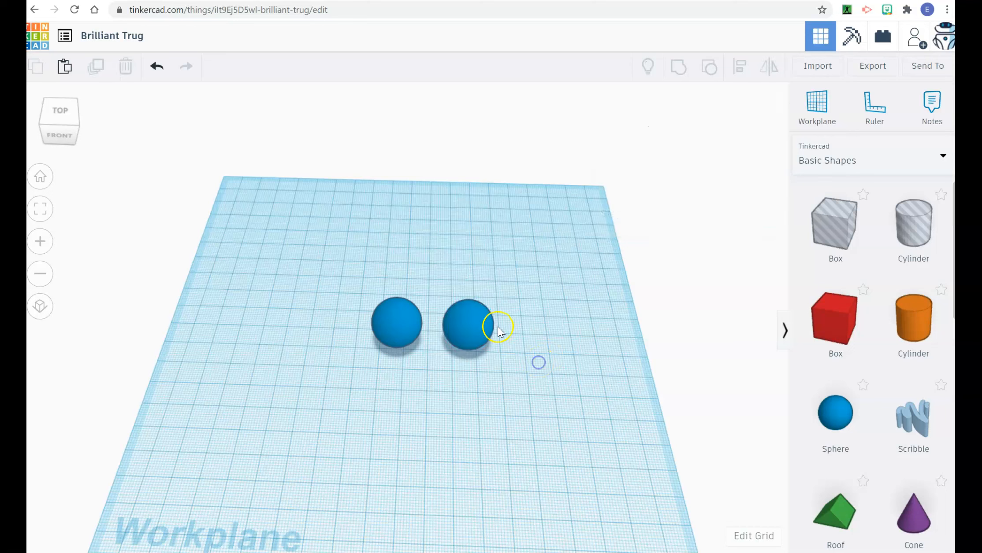
pyautogui.click(466, 322)
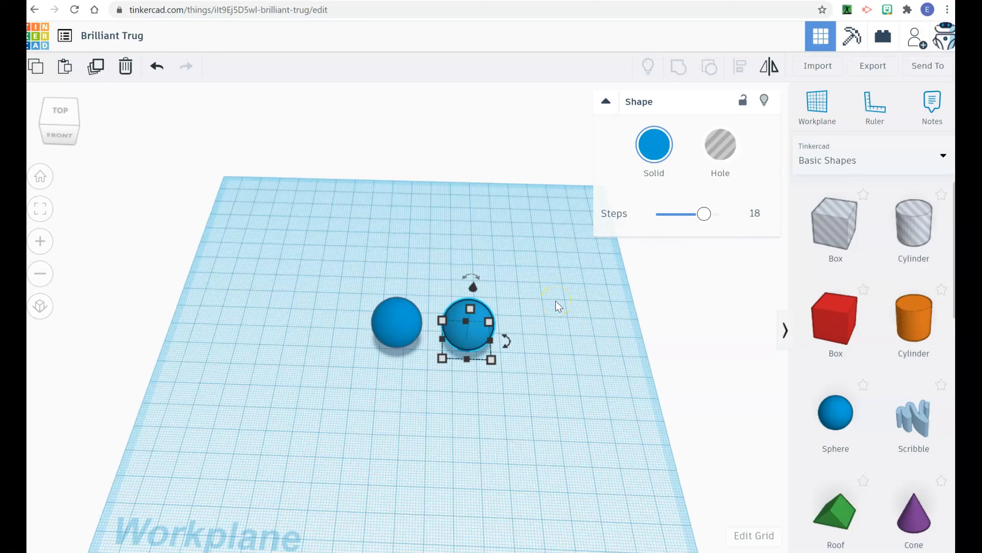
pyautogui.click(727, 145)
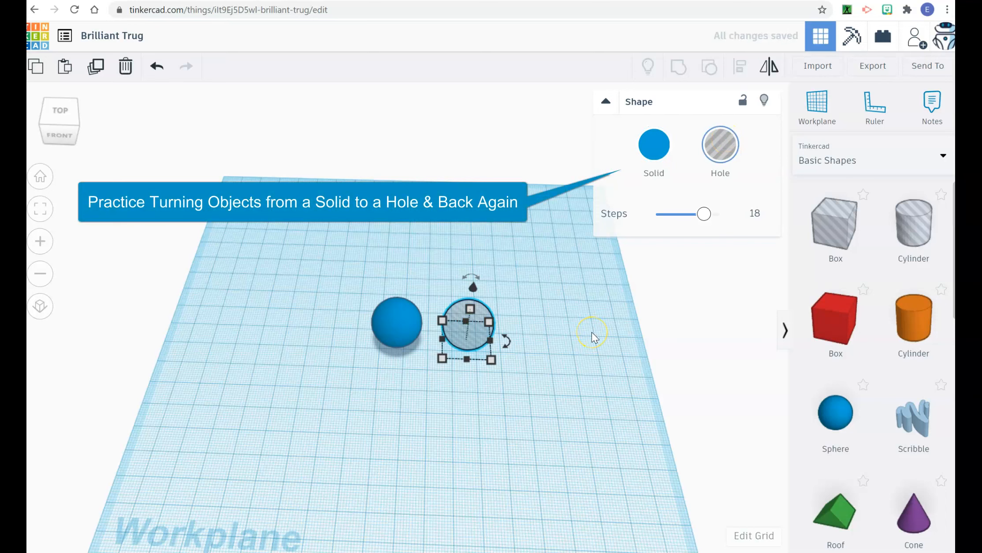
pyautogui.moveTo(592, 333)
pyautogui.mouseDown(button='right')
pyautogui.moveTo(576, 267)
pyautogui.moveTo(593, 349)
pyautogui.mouseUp(button='right')
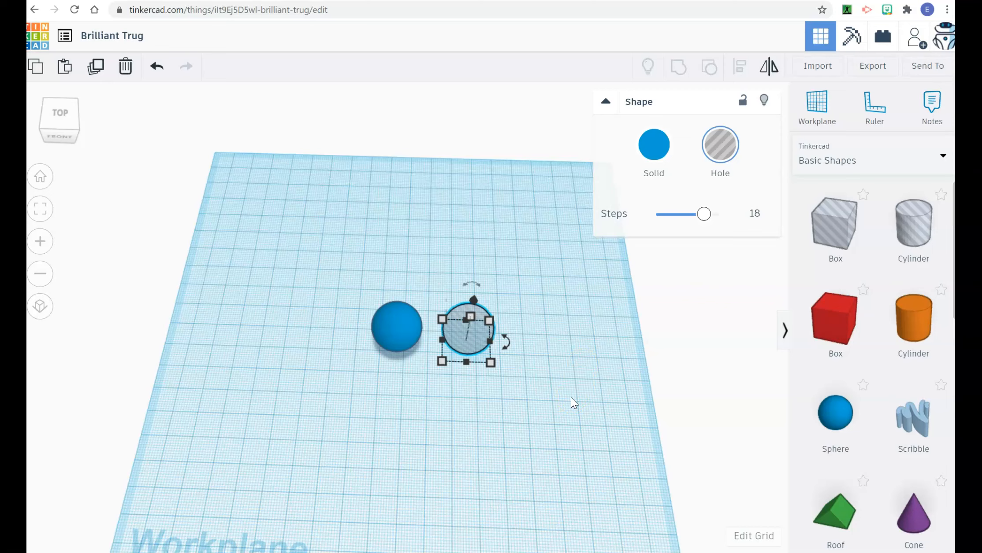
pyautogui.click(572, 439)
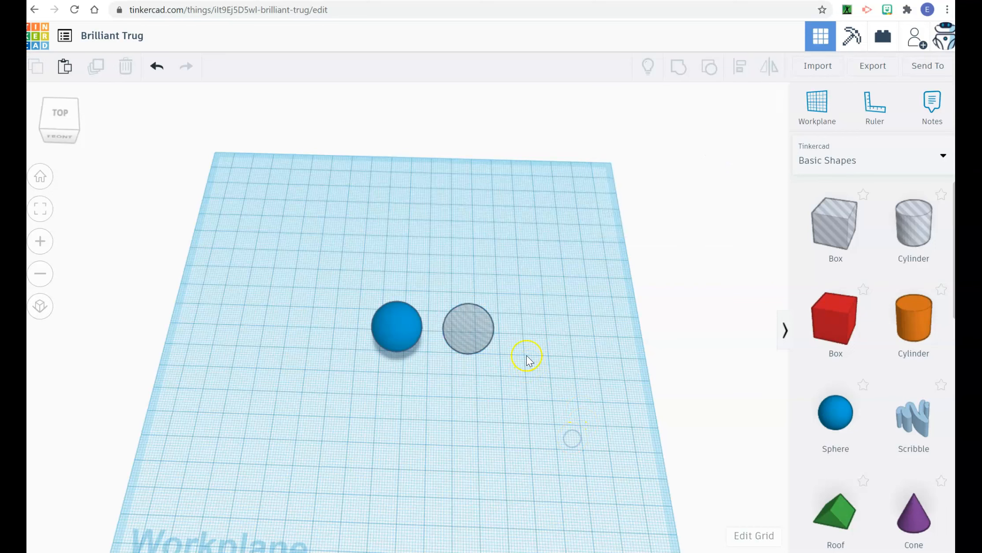
# Recolour the left-hand sphere with the pale yellow preset and change it to the pale green preset
pyautogui.click(394, 329)
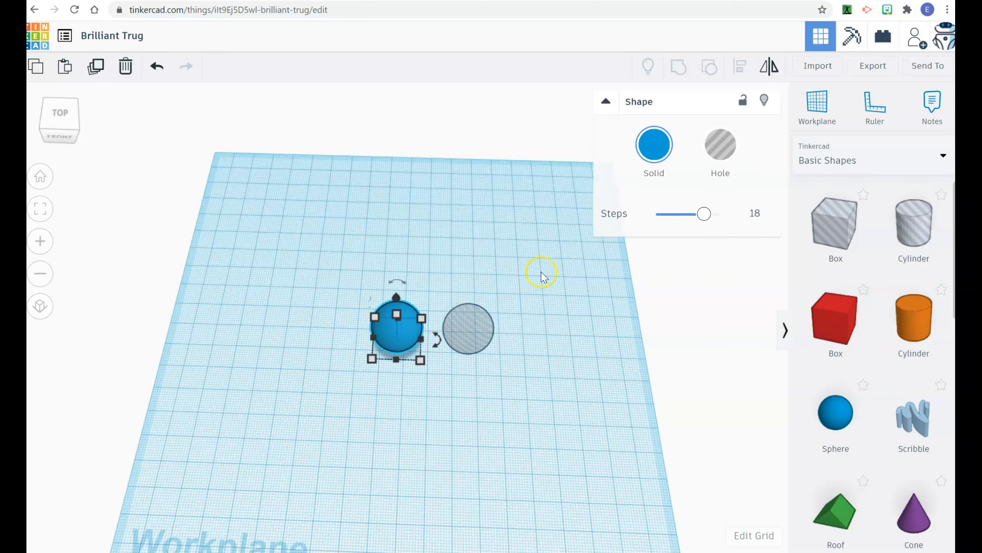
pyautogui.click(653, 146)
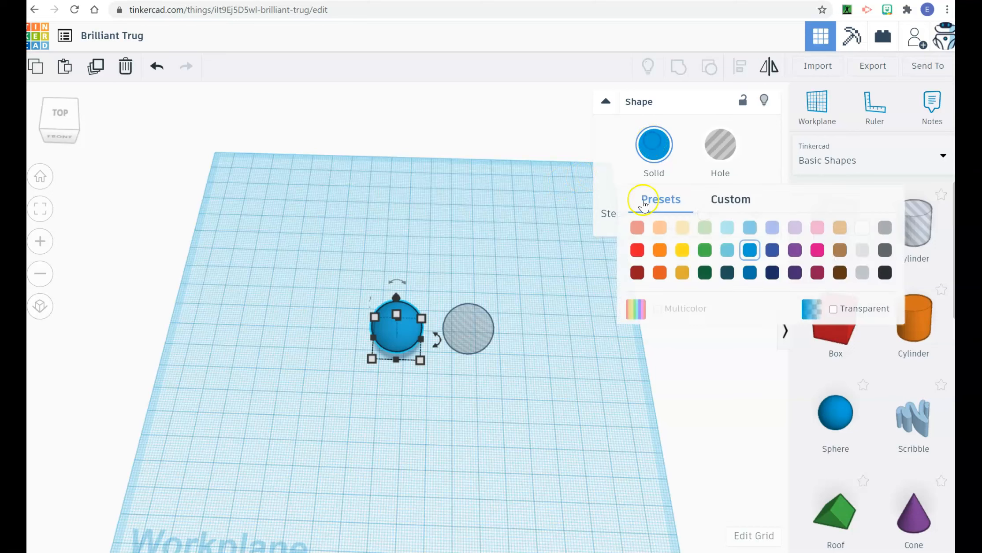
pyautogui.click(682, 228)
pyautogui.moveTo(557, 387)
pyautogui.mouseDown(button='right')
pyautogui.moveTo(537, 330)
pyautogui.moveTo(558, 373)
pyautogui.mouseUp(button='right')
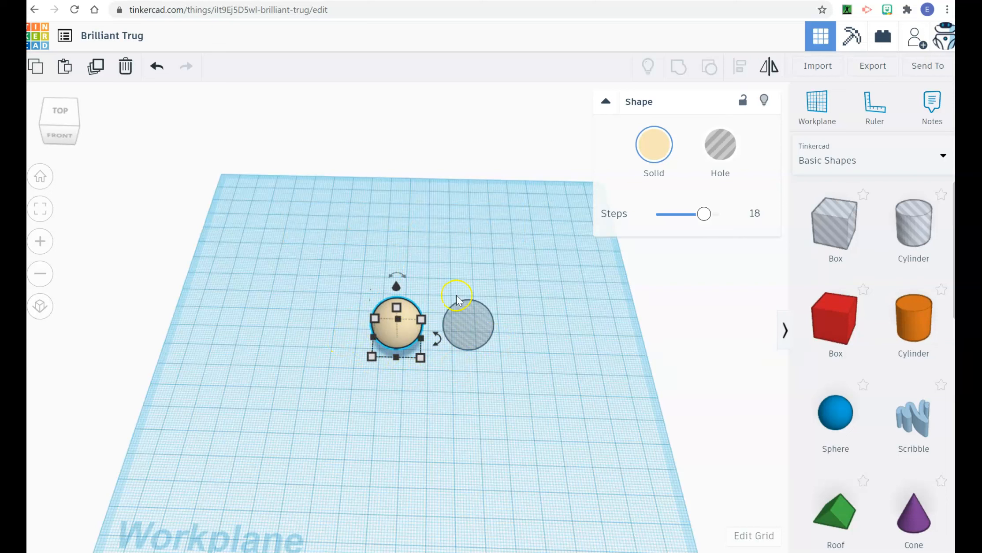
pyautogui.click(652, 150)
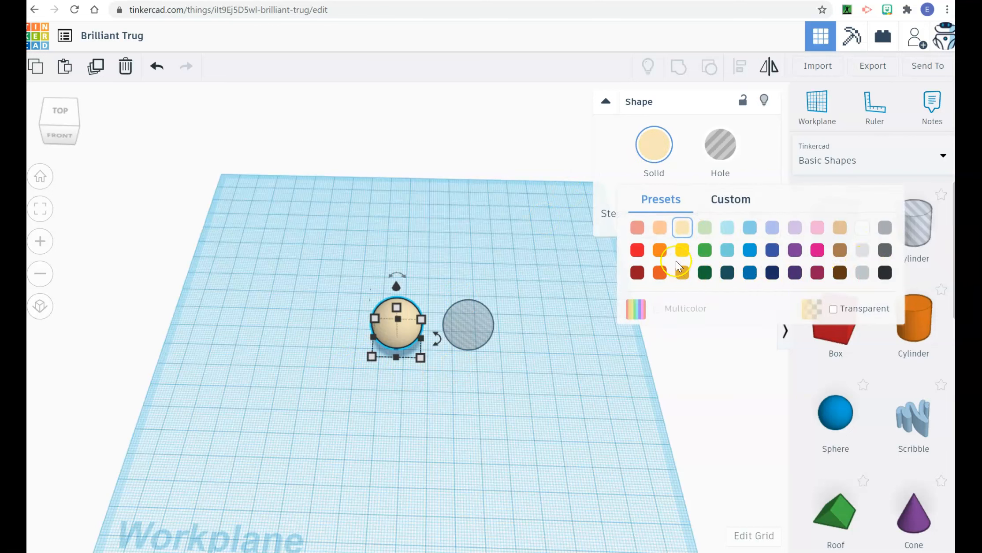
pyautogui.click(705, 228)
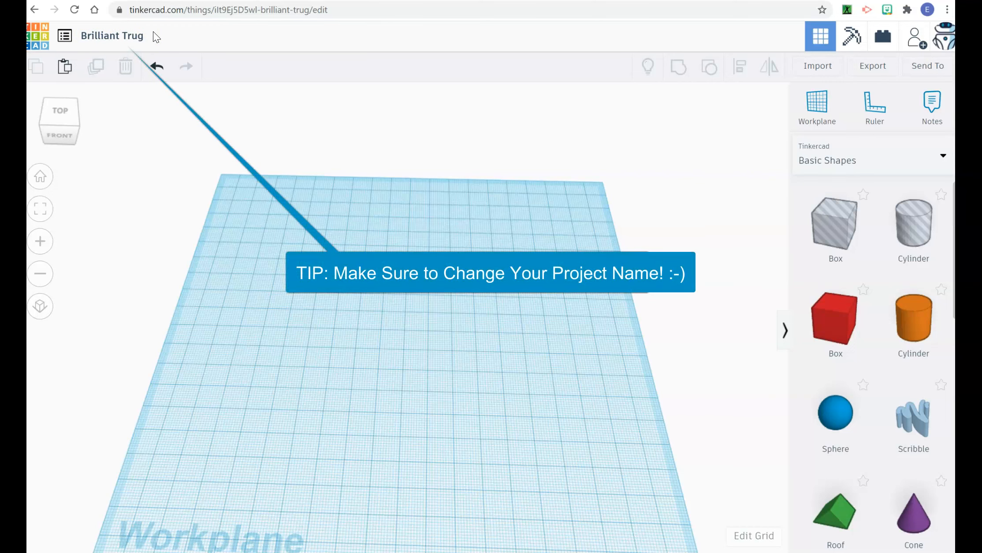
# Rename the project as "Tutorial #1"
pyautogui.click(100, 38)
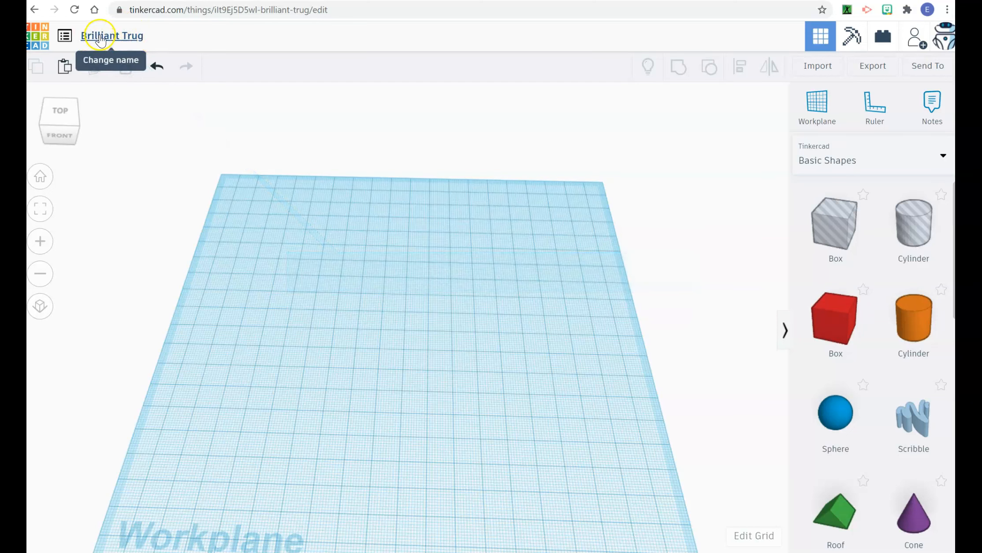
pyautogui.click(100, 38)
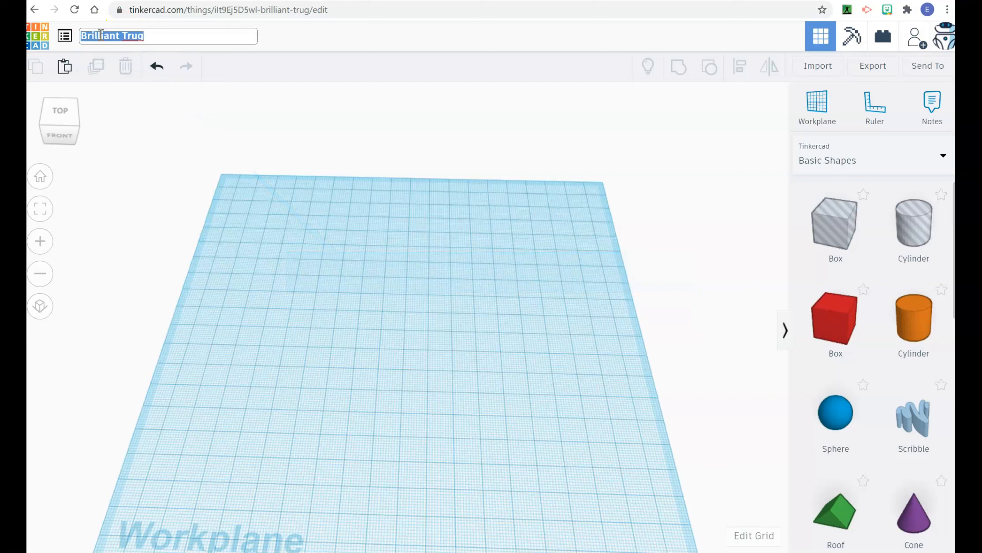
pyautogui.write('Tu')
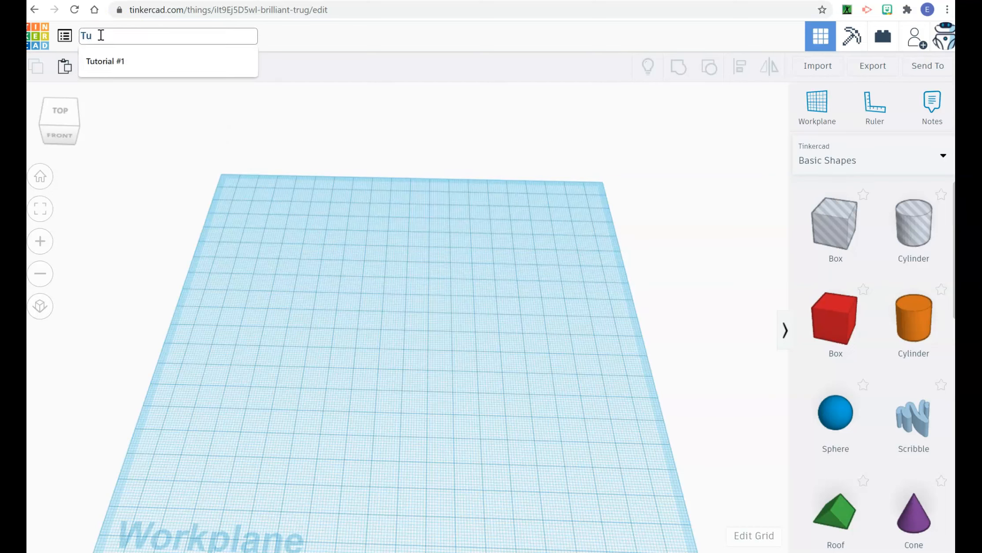
pyautogui.press('Down')
pyautogui.press('Return')
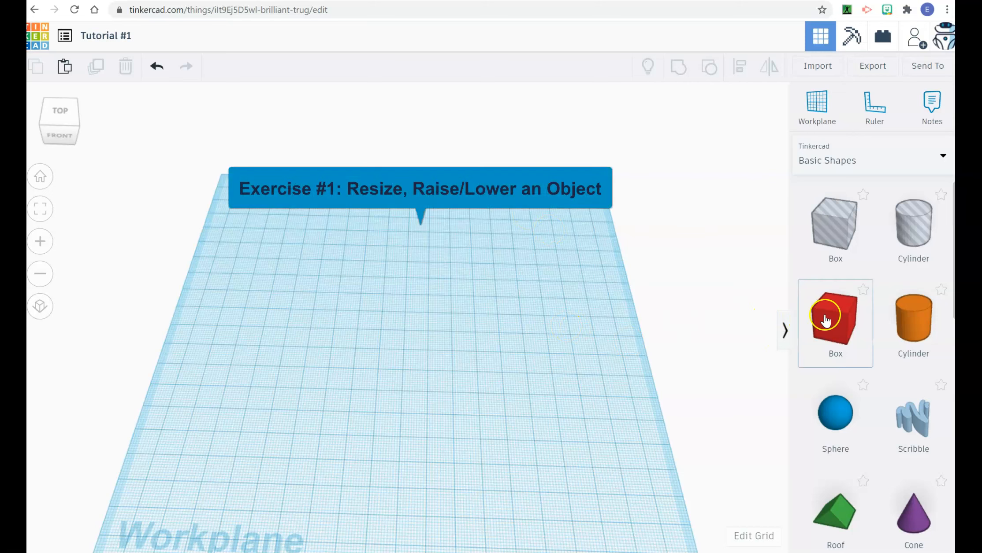
# Place a solid box in the back left area of the workplane and colour it with the pale yellow preset
pyautogui.moveTo(825, 321); pyautogui.dragTo(346, 324)
pyautogui.moveTo(429, 412); pyautogui.dragTo(424, 386, button='right')
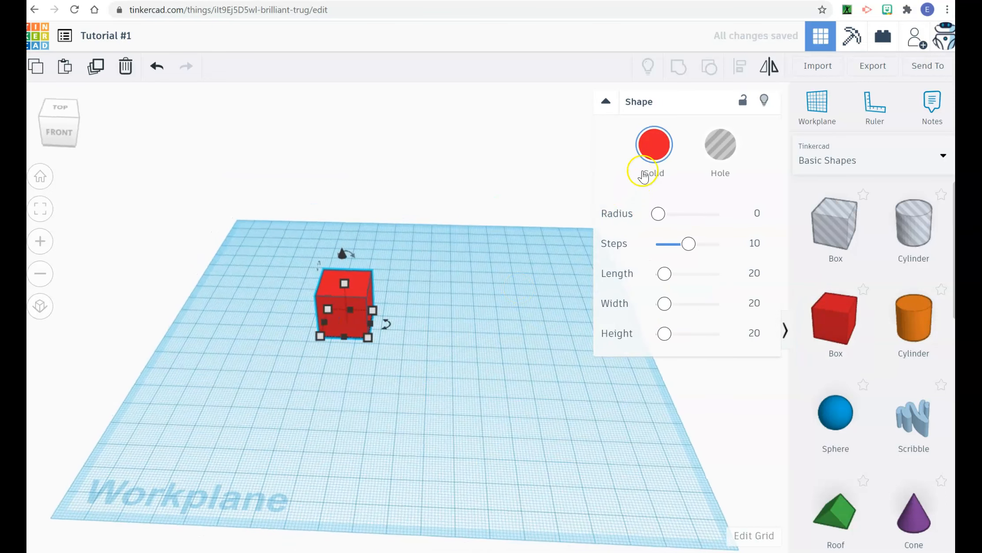
pyautogui.click(655, 152)
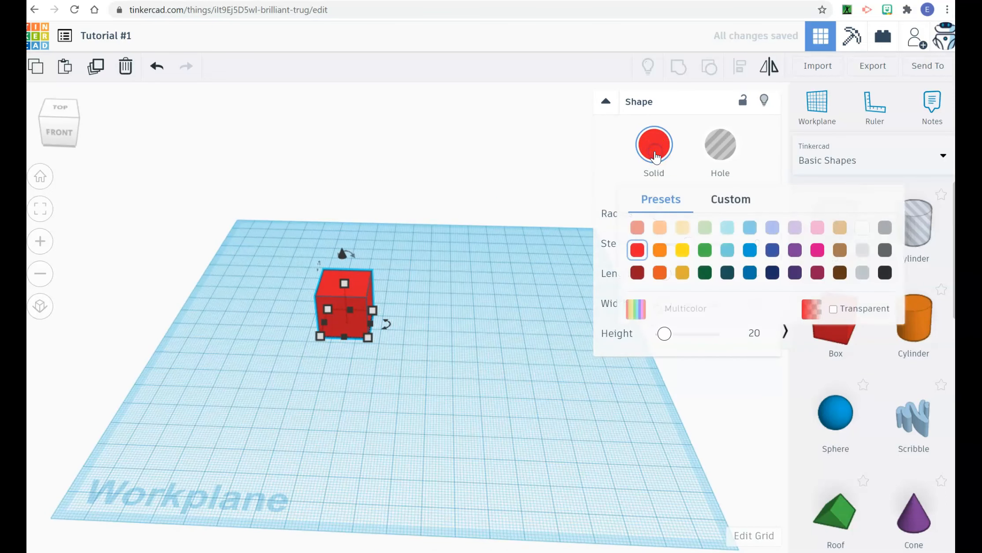
pyautogui.click(683, 228)
pyautogui.click(479, 317)
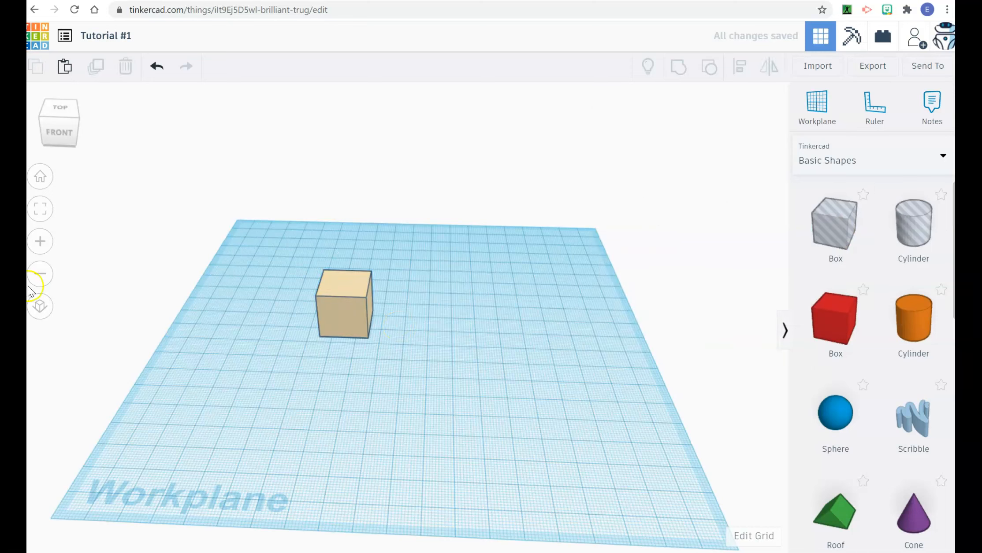
# Move the pale yellow box 14 units right and 28 units toward the front of the workplane, and leave it selected
pyautogui.click(40, 242)
pyautogui.click(42, 241)
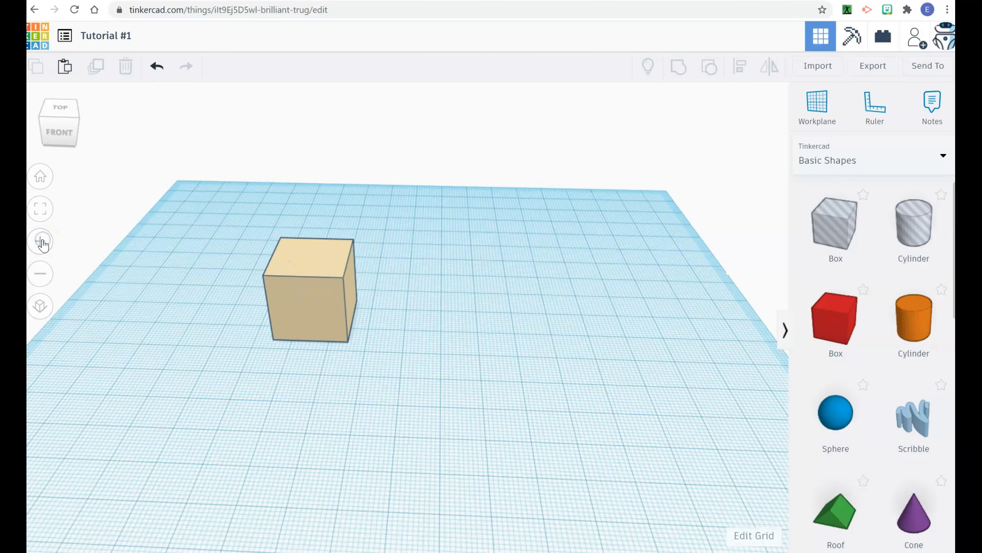
pyautogui.click(324, 378)
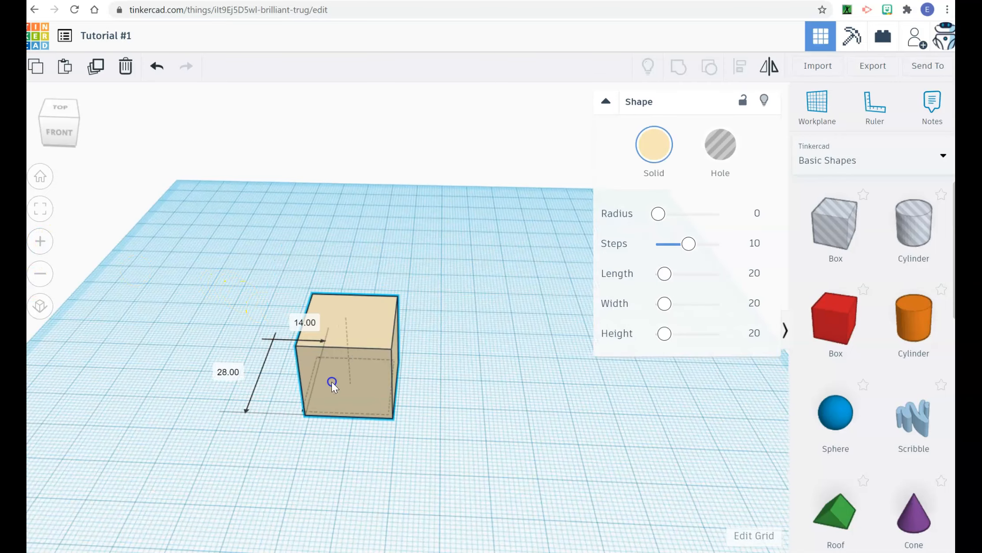
pyautogui.click(39, 245)
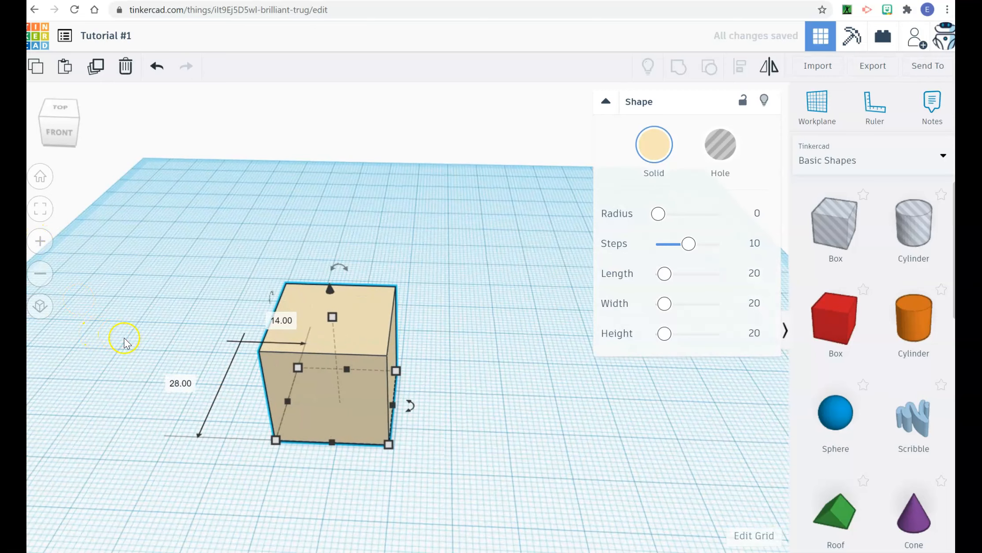
pyautogui.click(124, 341)
pyautogui.click(336, 410)
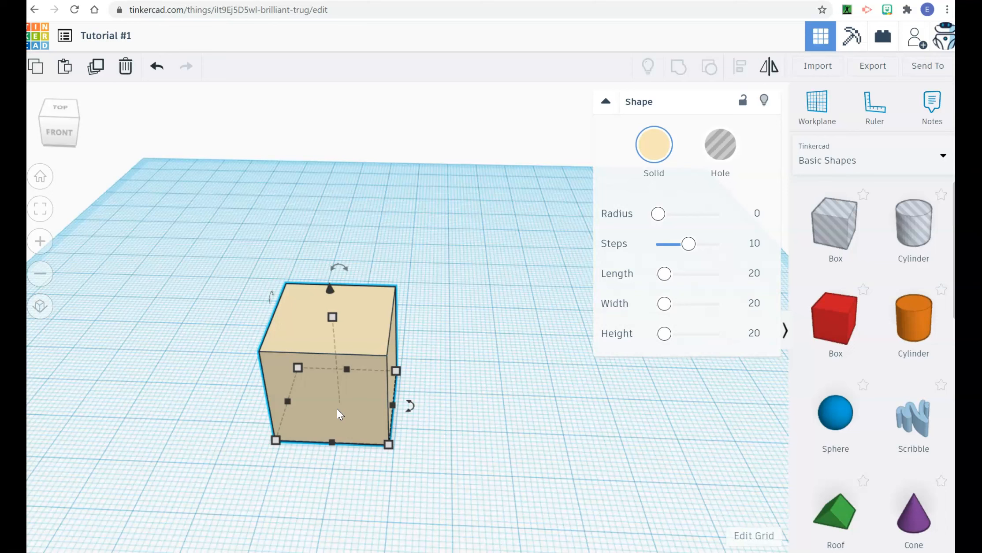
# Enlarge the box's footprint from its front right corner and move the box 22 units back and 5 units left
pyautogui.moveTo(275, 441)
pyautogui.moveTo(333, 319)
pyautogui.moveTo(389, 447)
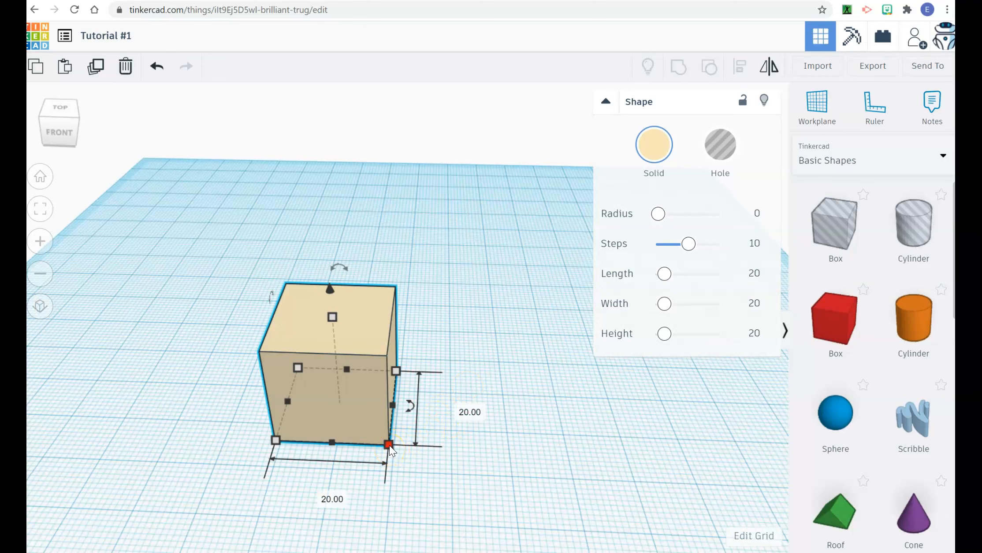
pyautogui.moveTo(389, 448); pyautogui.dragTo(471, 504)
pyautogui.moveTo(423, 361); pyautogui.dragTo(402, 285)
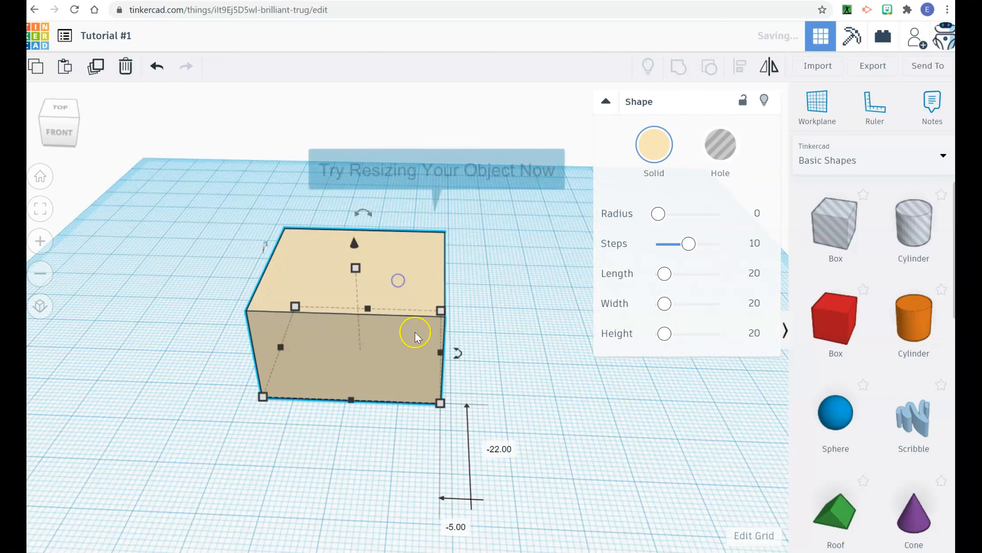
# Resize the box's footprint from its front right corner to 40 by 40
pyautogui.moveTo(438, 401); pyautogui.dragTo(471, 445)
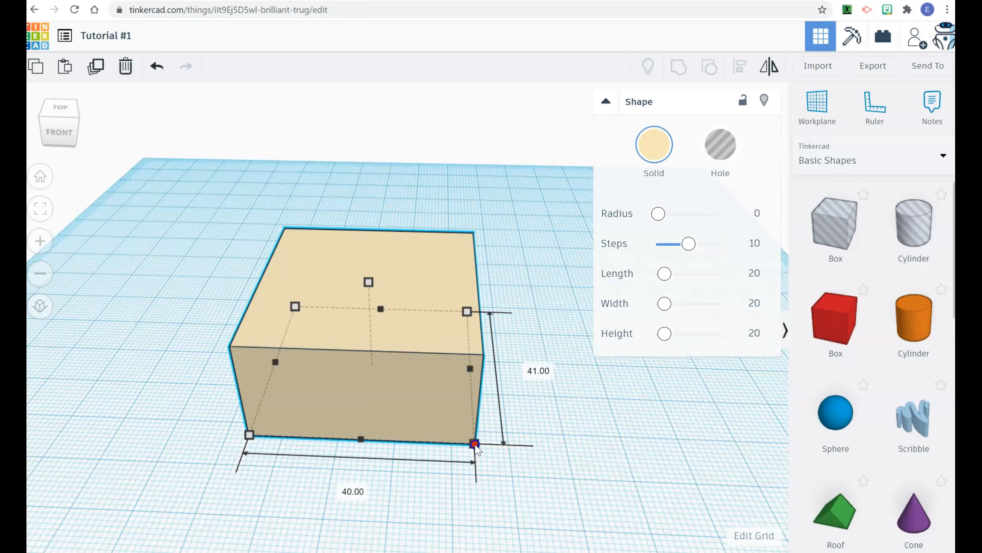
pyautogui.moveTo(475, 446); pyautogui.dragTo(475, 442)
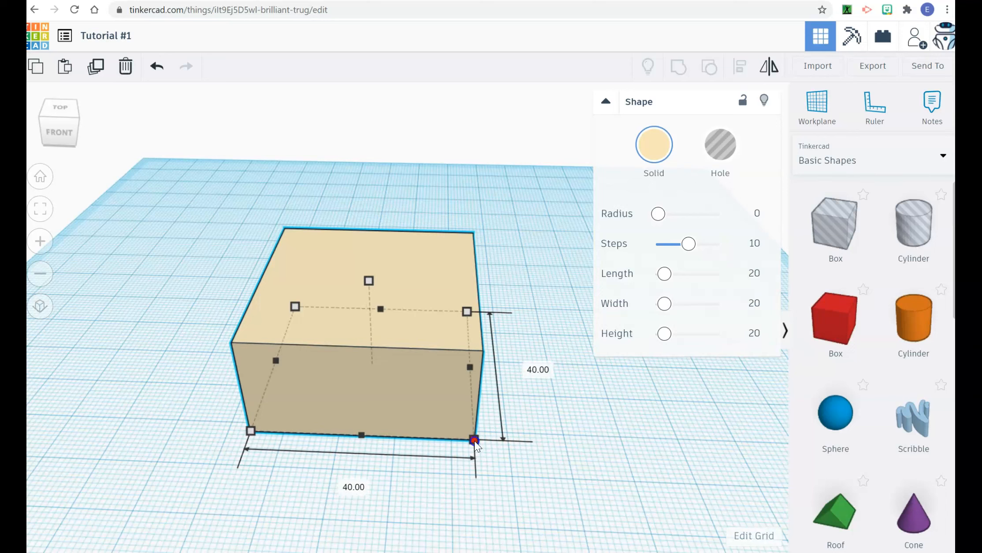
pyautogui.moveTo(475, 443); pyautogui.dragTo(474, 441)
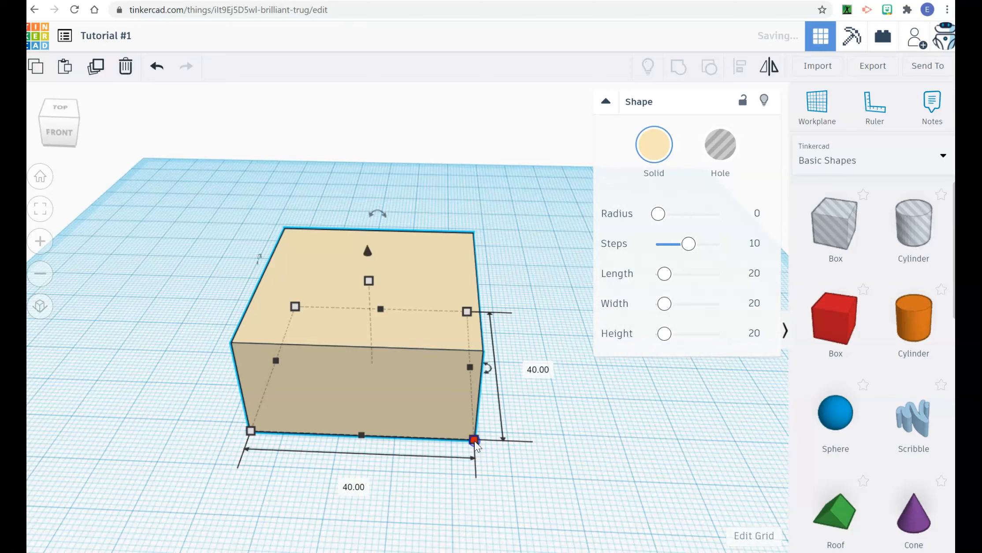
# Stretch the box upward to make it taller, and delete it from the workplane
pyautogui.click(370, 283)
pyautogui.moveTo(369, 282); pyautogui.dragTo(390, 173)
pyautogui.click(562, 466)
pyautogui.moveTo(562, 466); pyautogui.dragTo(564, 486, button='right')
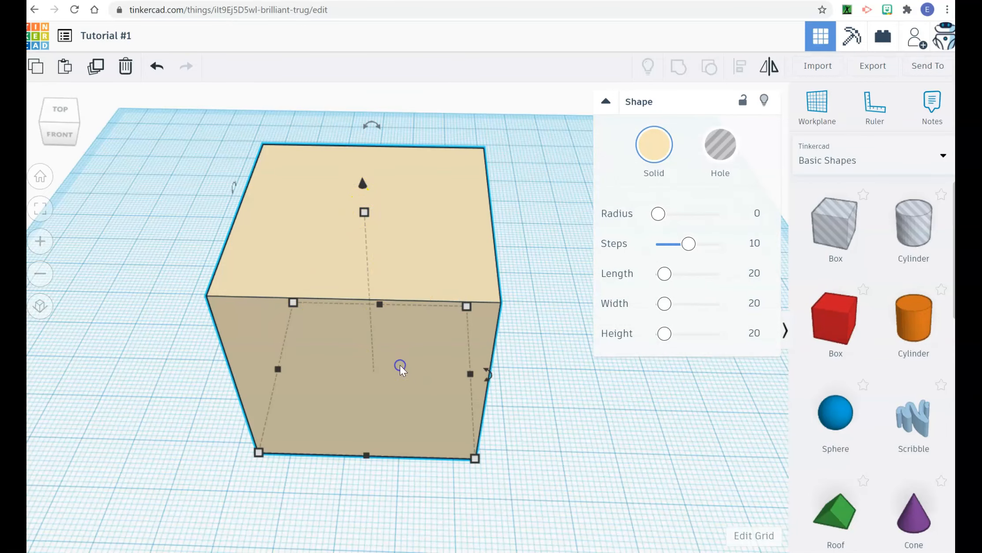
pyautogui.press('Delete')
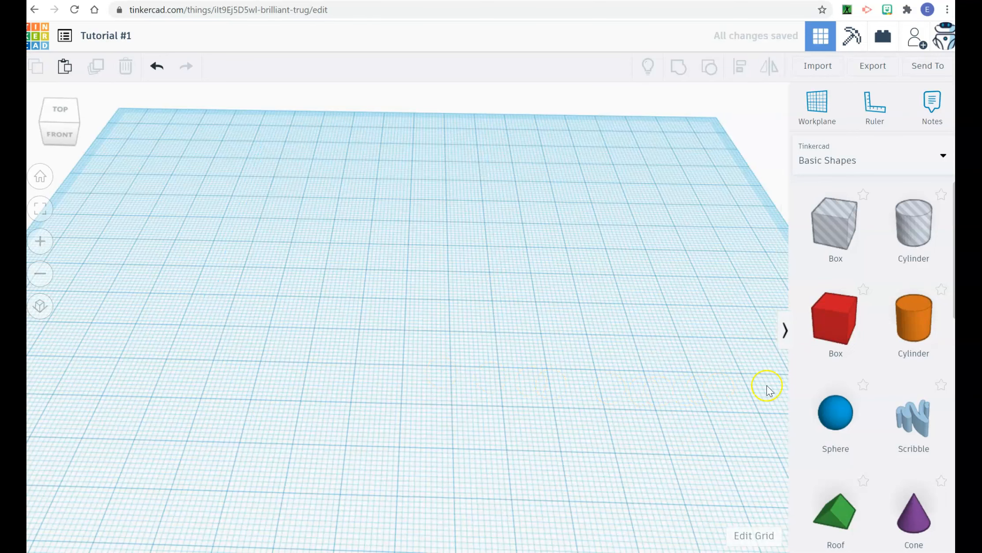
# Place a new solid box near the middle of the workplane and colour it with the pale green preset
pyautogui.click(830, 330)
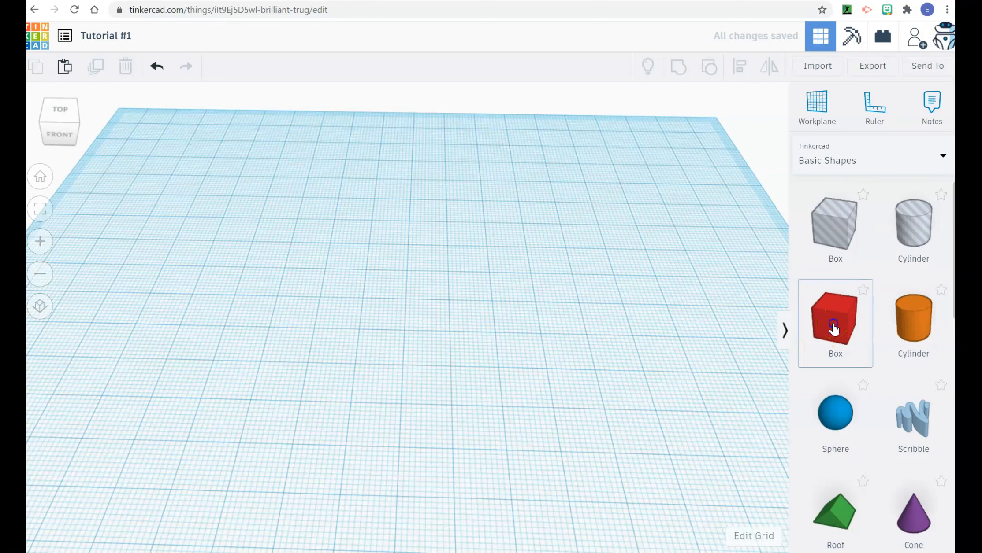
pyautogui.moveTo(833, 328); pyautogui.dragTo(483, 378)
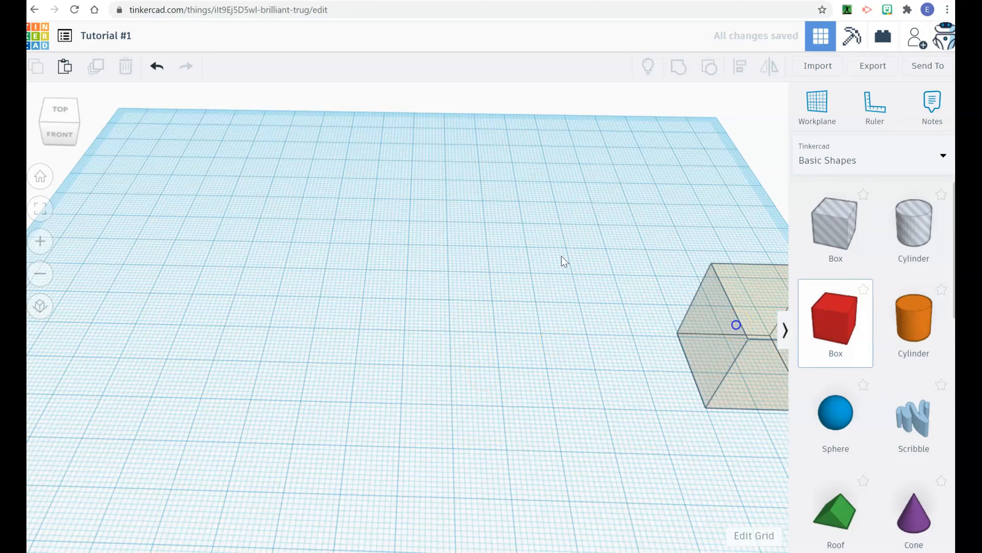
pyautogui.click(661, 143)
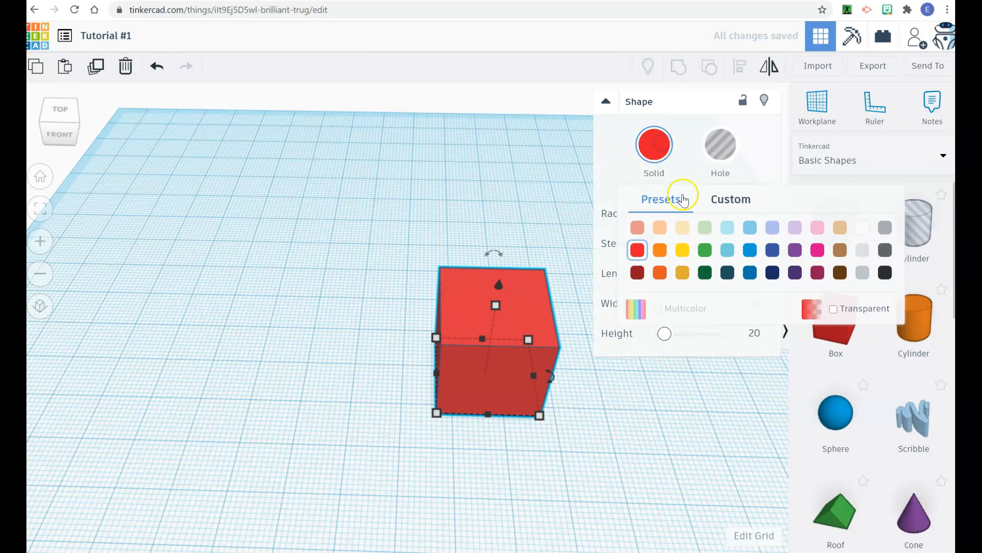
pyautogui.click(705, 228)
# Move the pale green box toward the back left and scale it proportionally in all dimensions to a 37 by 37 footprint
pyautogui.moveTo(521, 317); pyautogui.dragTo(356, 284)
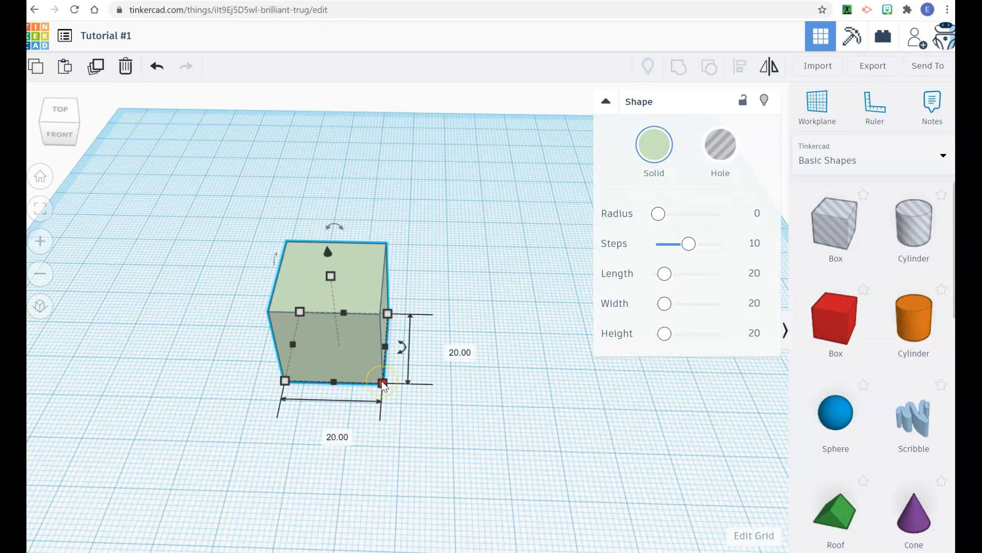
pyautogui.moveTo(383, 385); pyautogui.dragTo(469, 459)
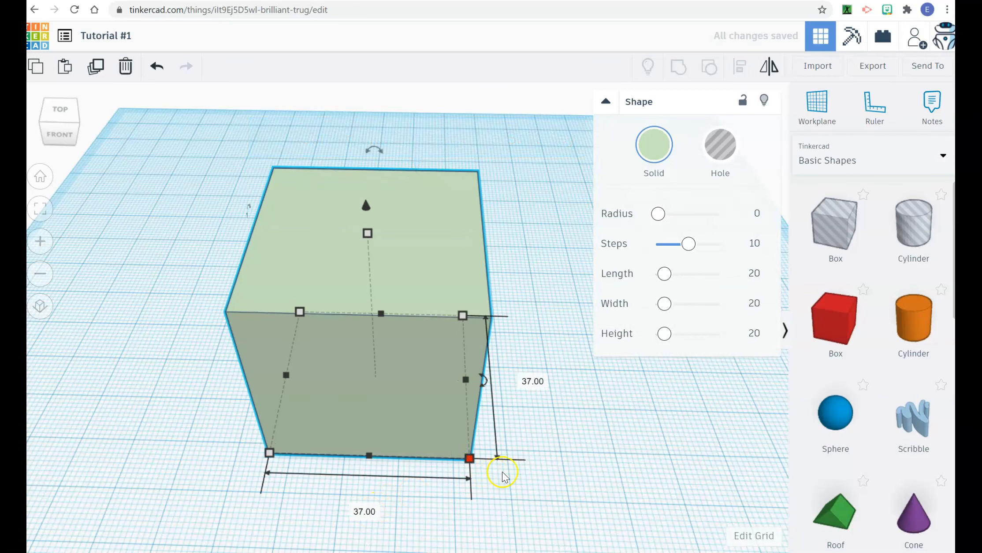
pyautogui.moveTo(551, 494)
pyautogui.mouseDown(button='right')
pyautogui.moveTo(526, 423)
pyautogui.moveTo(552, 475)
pyautogui.mouseUp(button='right')
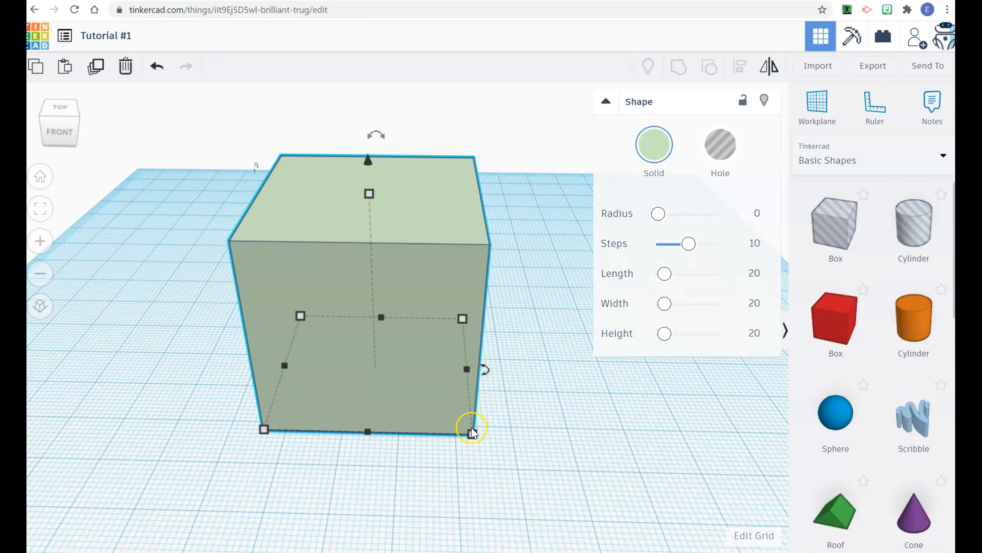
# Reposition the pale green box on the workplane and scale it proportionally to a 19 by 19 footprint
pyautogui.moveTo(472, 435); pyautogui.dragTo(395, 313)
pyautogui.moveTo(366, 204); pyautogui.dragTo(372, 248)
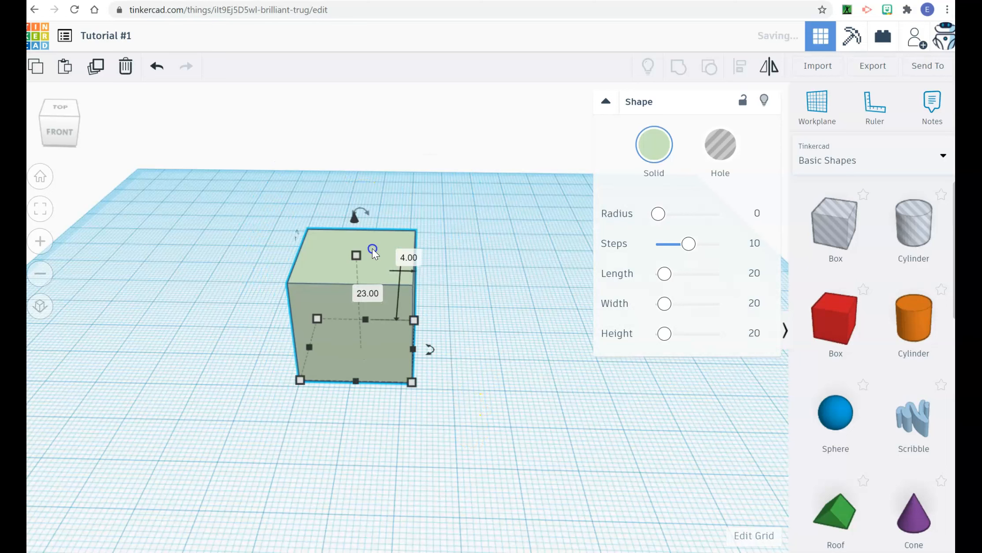
pyautogui.moveTo(414, 382); pyautogui.dragTo(397, 373)
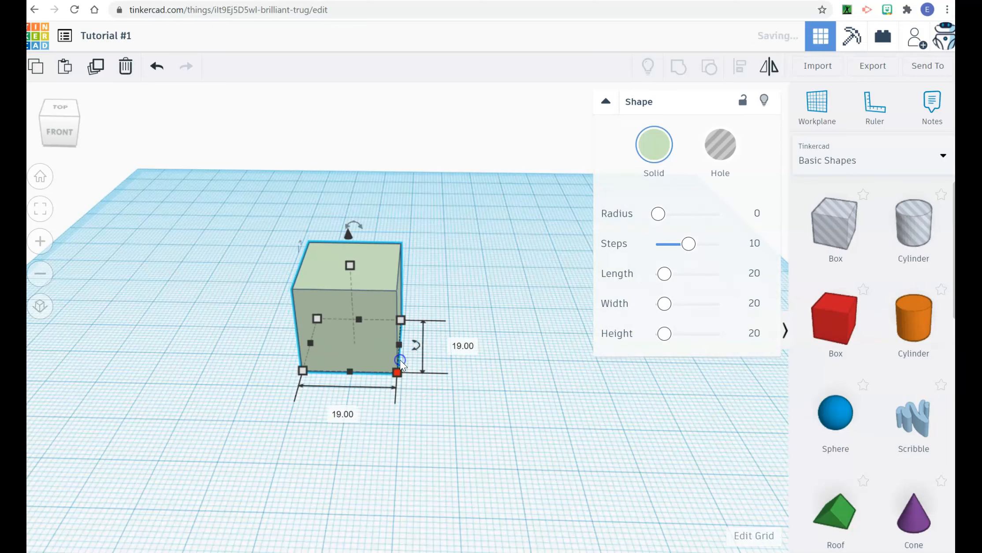
# Set the pale green box's depth to 30, scaling all its dimensions proportionally
pyautogui.click(459, 346)
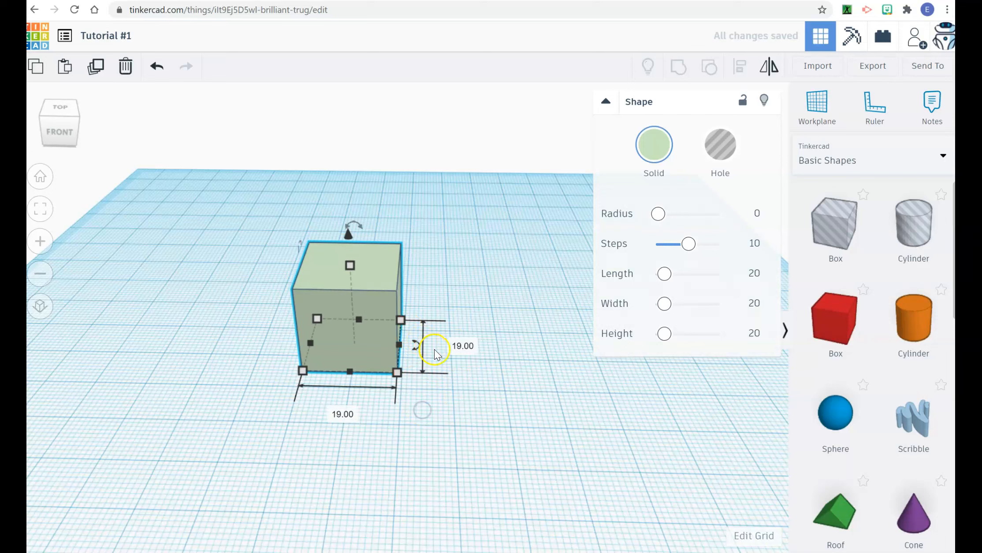
pyautogui.click(460, 346)
pyautogui.write('30')
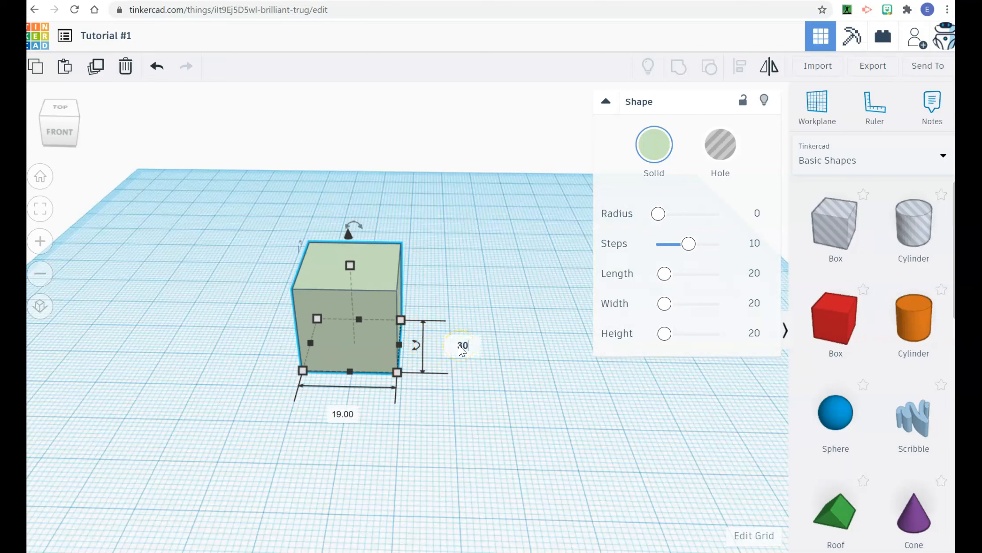
pyautogui.press('Return')
pyautogui.click(427, 370)
# Set the pale green box's width to 20, scaling all its dimensions proportionally
pyautogui.click(367, 458)
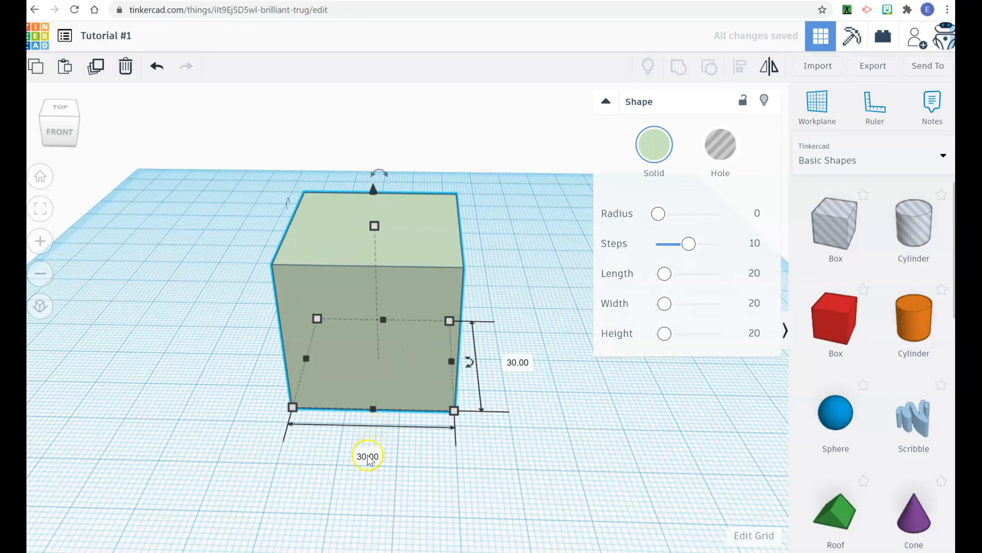
pyautogui.write('20')
pyautogui.hotkey('shift', 'Return')
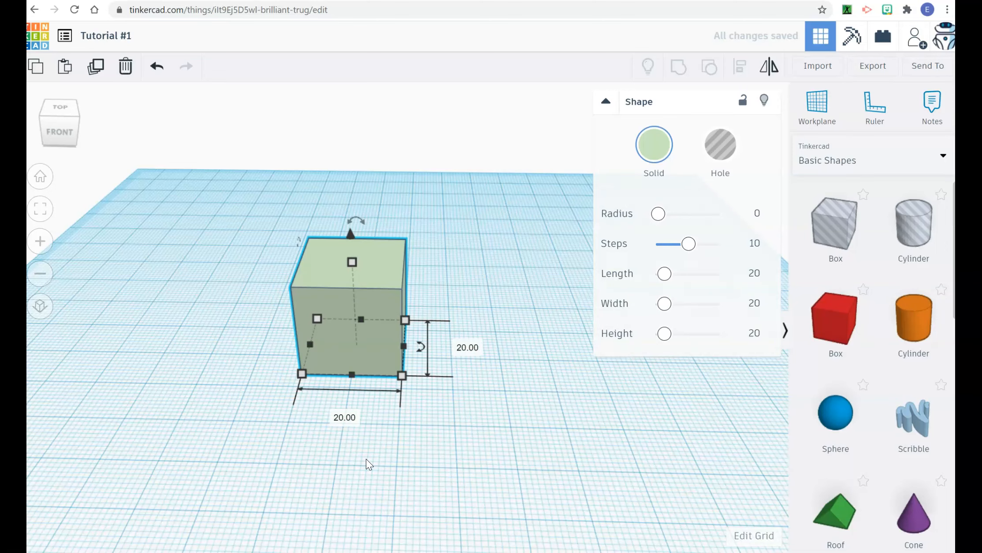
# Place a red solid box to the right of the pale green box and flatten it to a height of 2
pyautogui.moveTo(431, 471); pyautogui.dragTo(437, 446, button='right')
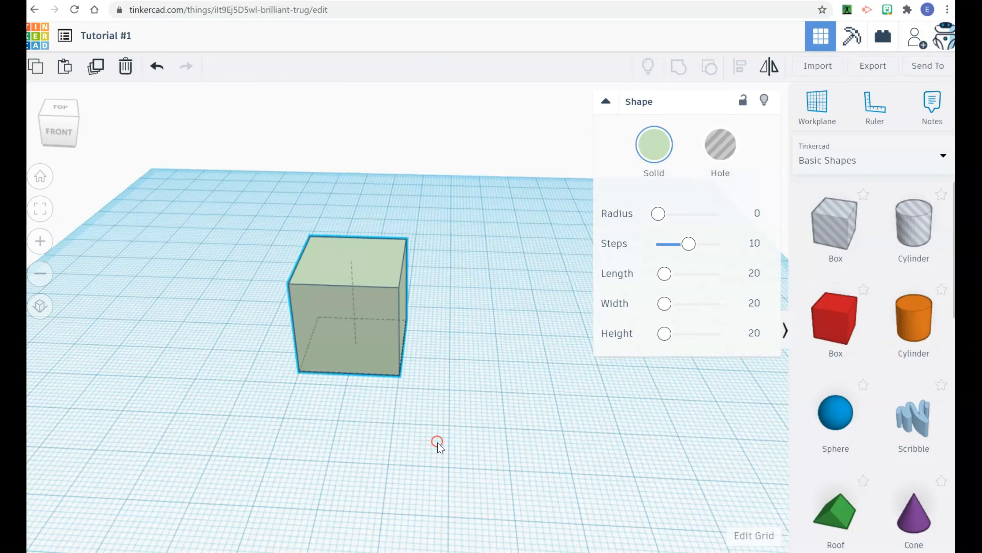
pyautogui.click(836, 317)
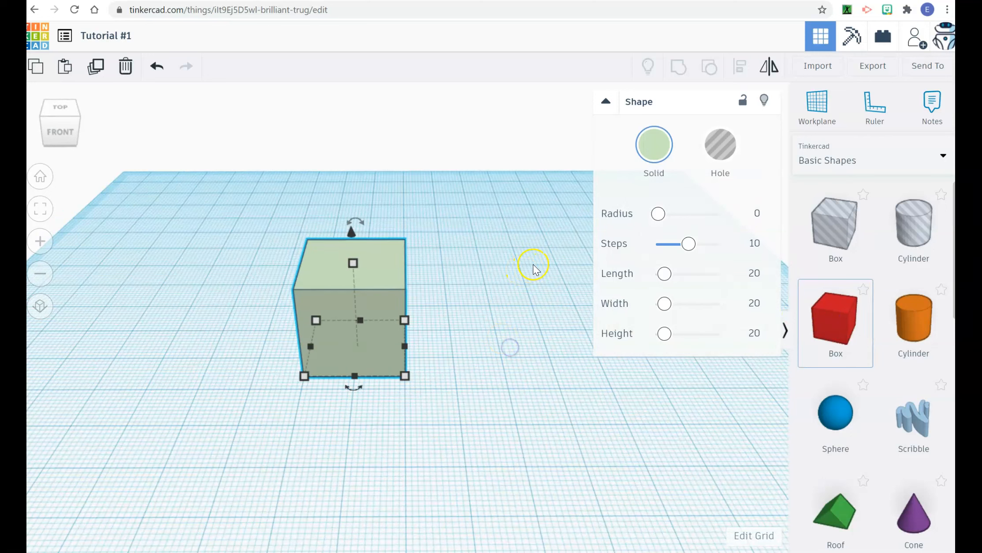
pyautogui.click(503, 329)
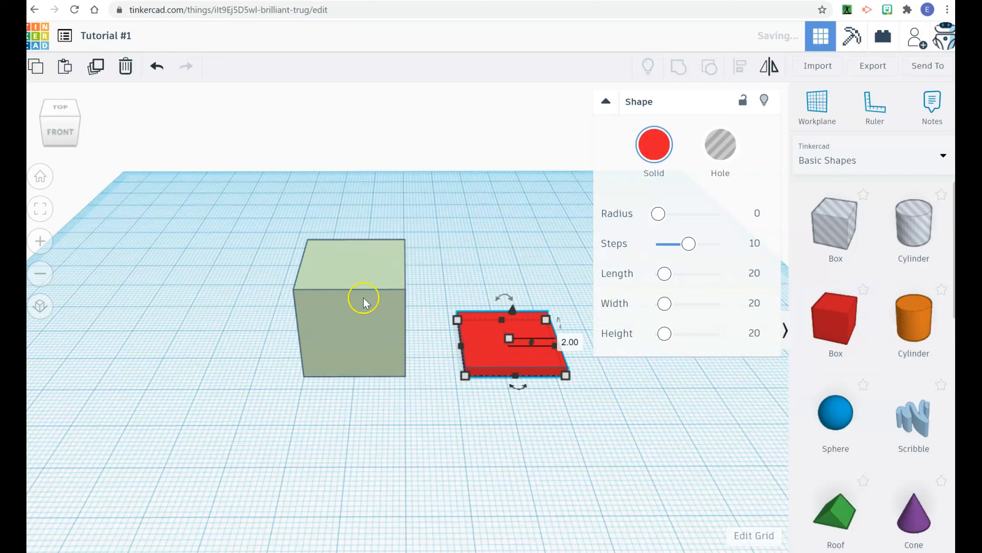
# Lower the pale green box 11 below the workplane, and raise it back to workplane level
pyautogui.click(351, 235)
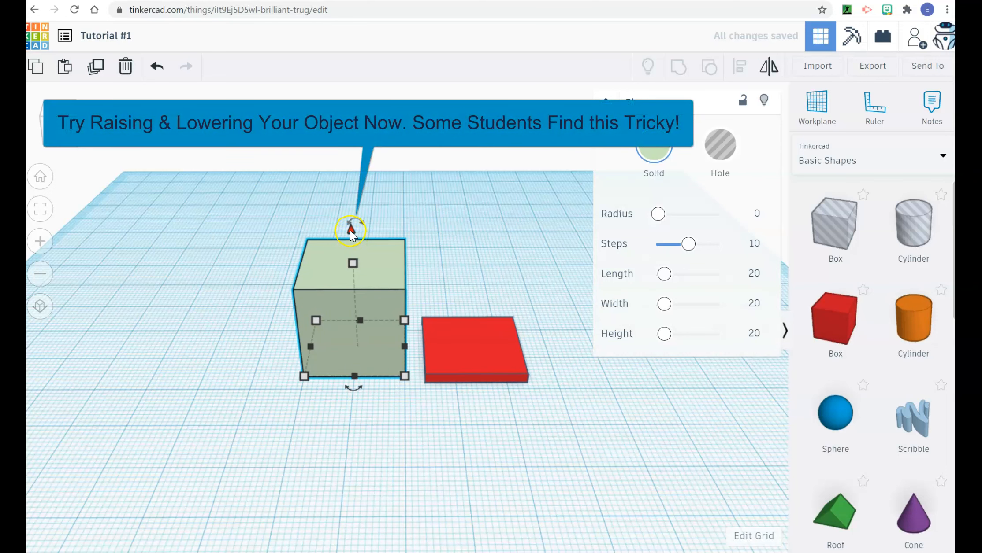
pyautogui.moveTo(349, 230); pyautogui.dragTo(339, 291)
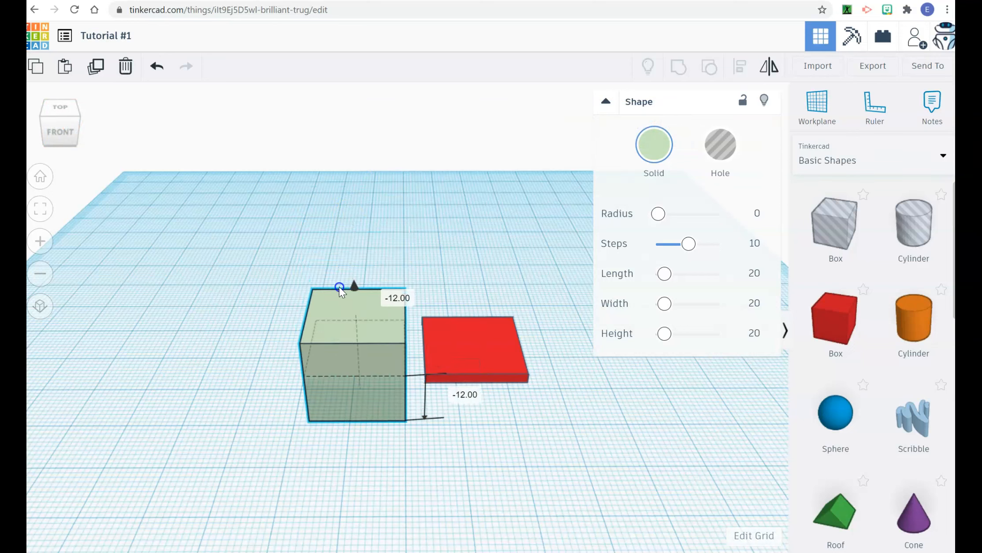
pyautogui.moveTo(339, 288); pyautogui.dragTo(338, 284)
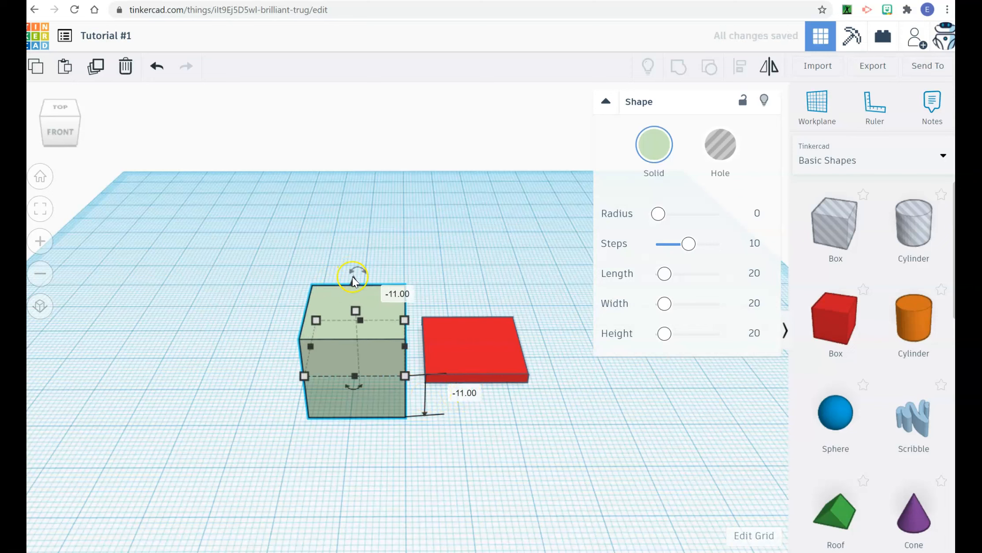
pyautogui.moveTo(355, 281); pyautogui.dragTo(356, 233)
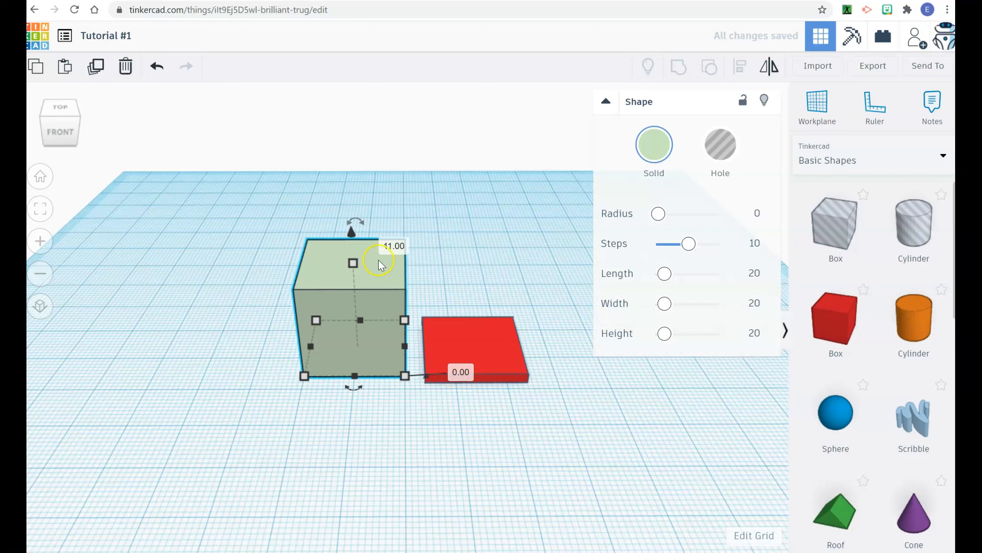
# Raise the pale green box 3 above the workplane and move it rightward and slightly back until it sits over the red slab
pyautogui.moveTo(351, 238); pyautogui.dragTo(352, 219)
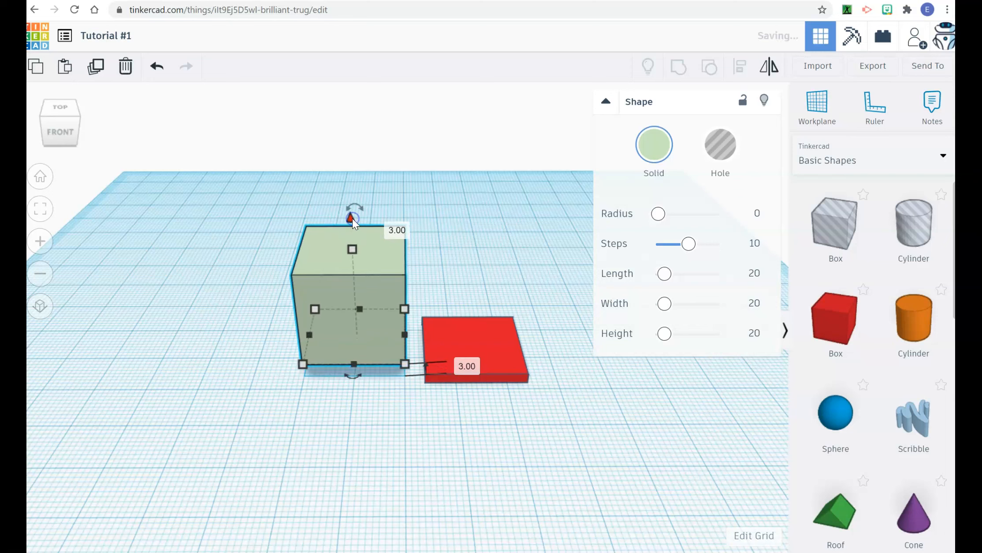
pyautogui.click(352, 276)
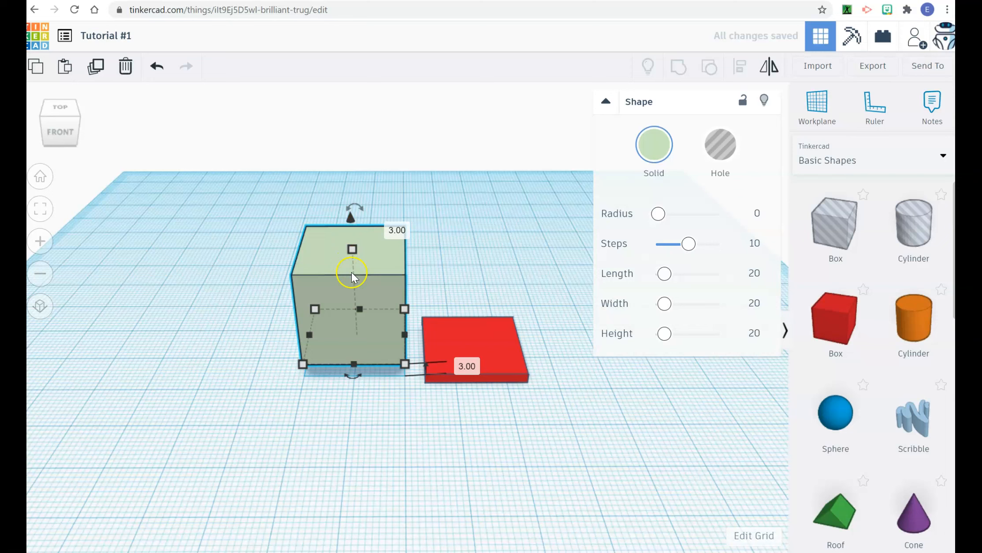
pyautogui.press('Right')
pyautogui.press('Right')
pyautogui.press('Right')
pyautogui.press('Right')
pyautogui.press('Right')
pyautogui.press('Right')
pyautogui.press('Right')
pyautogui.press('Right')
pyautogui.press('Right')
pyautogui.press('Right')
pyautogui.press('Right')
pyautogui.press('Right')
pyautogui.press('Right')
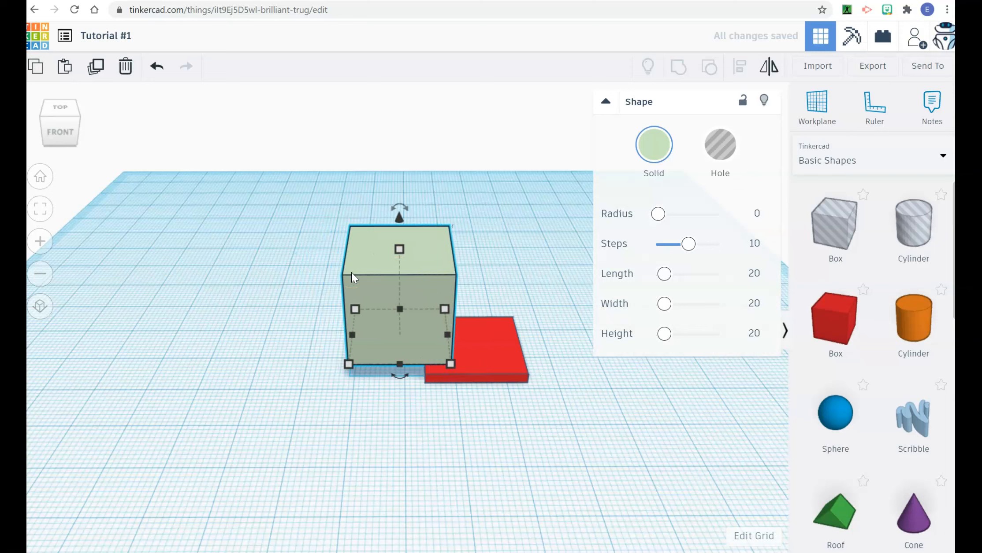
pyautogui.press('Right')
pyautogui.press('Right')
pyautogui.press('Right')
pyautogui.press('Right')
pyautogui.press('Right')
pyautogui.press('Right')
pyautogui.press('Right')
pyautogui.press('Right')
pyautogui.press('Right')
pyautogui.press('Right')
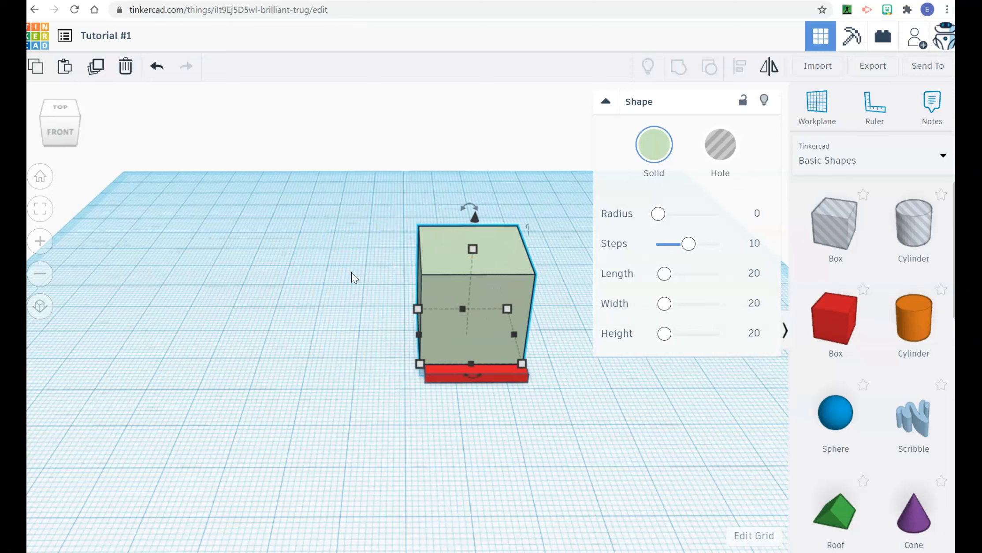
pyautogui.press('Up')
pyautogui.press('Up')
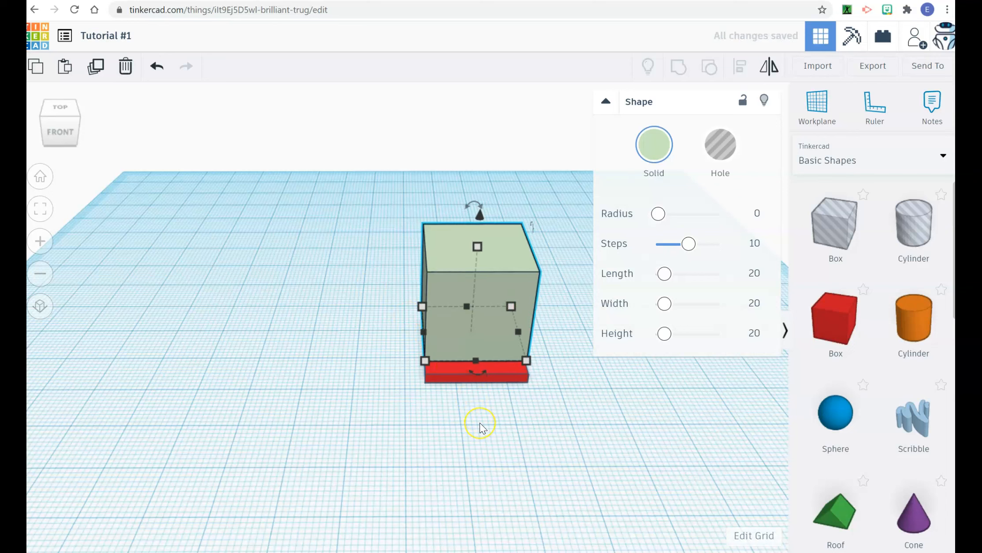
# Examine the rotation handles around the pale green box from several viewing angles
pyautogui.moveTo(484, 475)
pyautogui.mouseDown(button='right')
pyautogui.moveTo(474, 431)
pyautogui.moveTo(491, 489)
pyautogui.mouseUp(button='right')
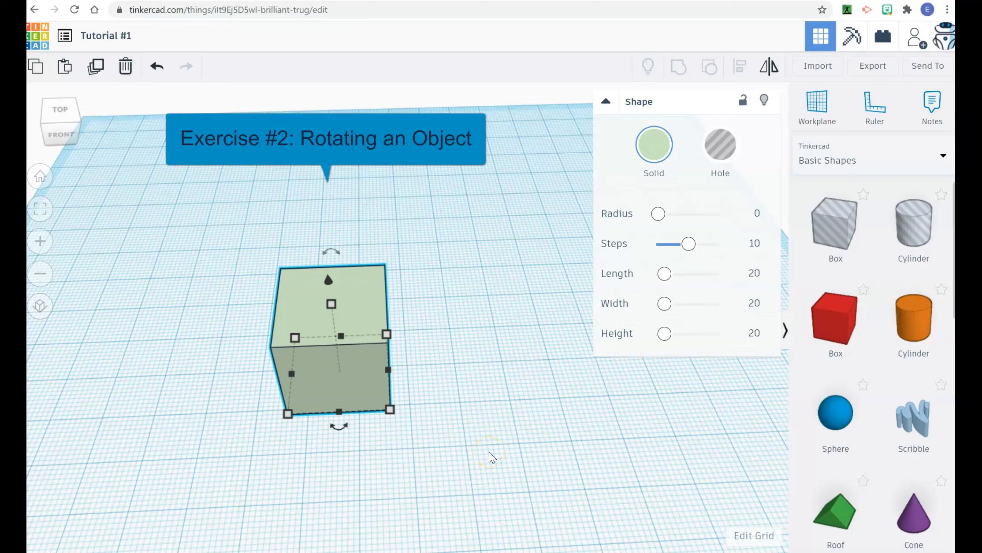
pyautogui.click(474, 447)
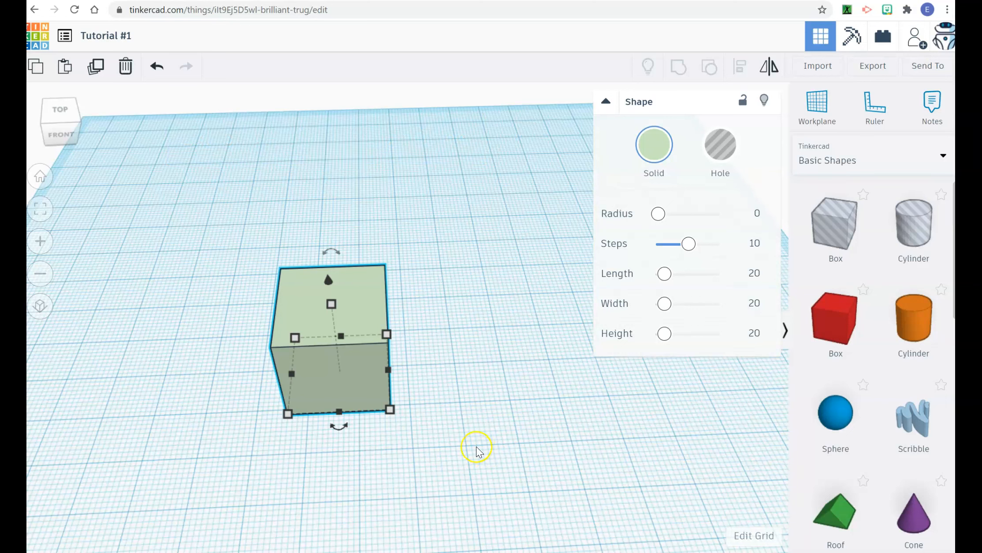
pyautogui.click(476, 383)
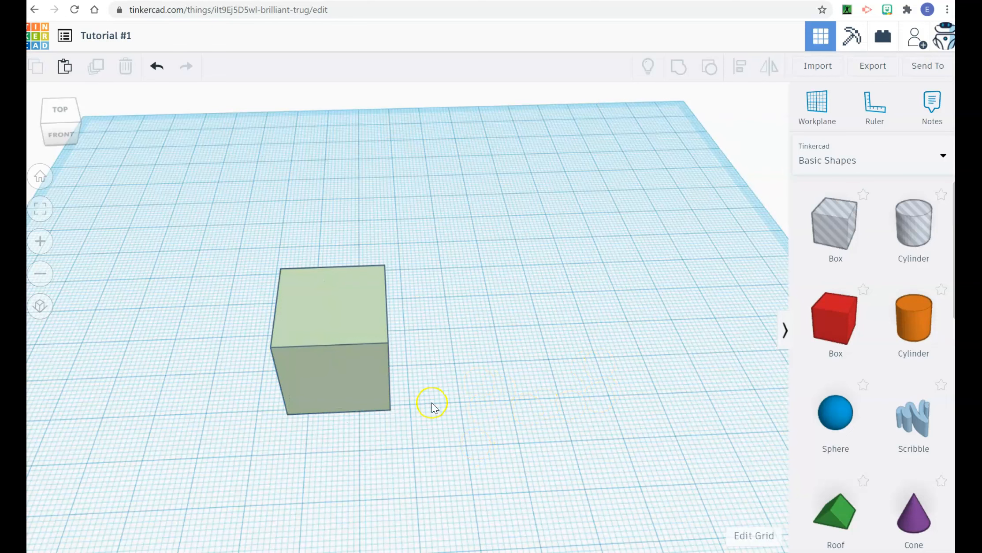
pyautogui.click(318, 361)
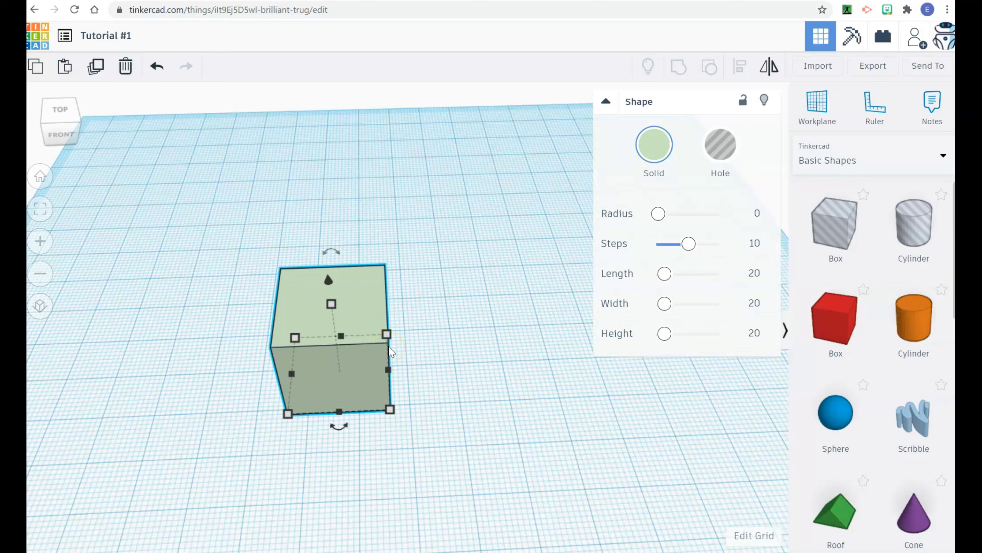
pyautogui.moveTo(337, 430)
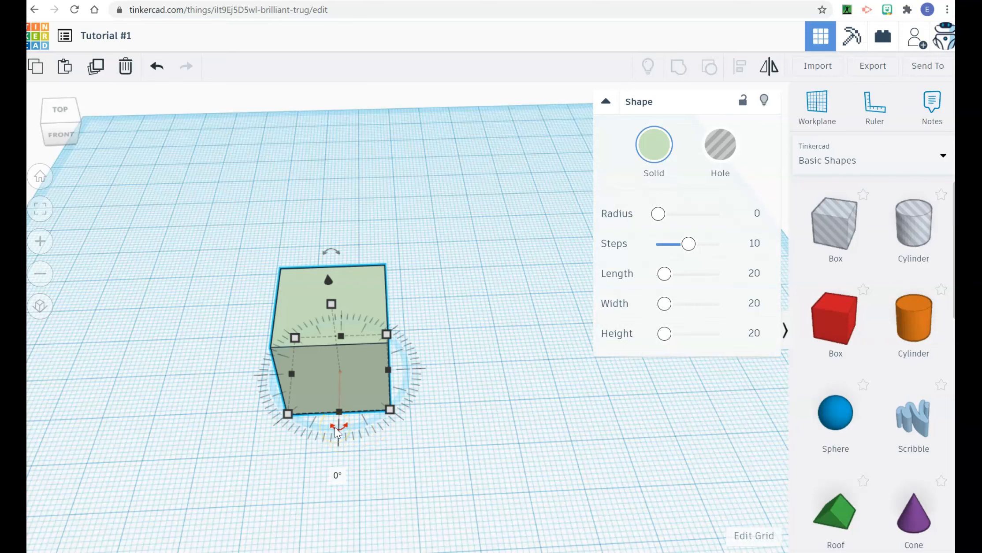
pyautogui.moveTo(315, 449); pyautogui.dragTo(401, 427, button='right')
pyautogui.click(385, 379)
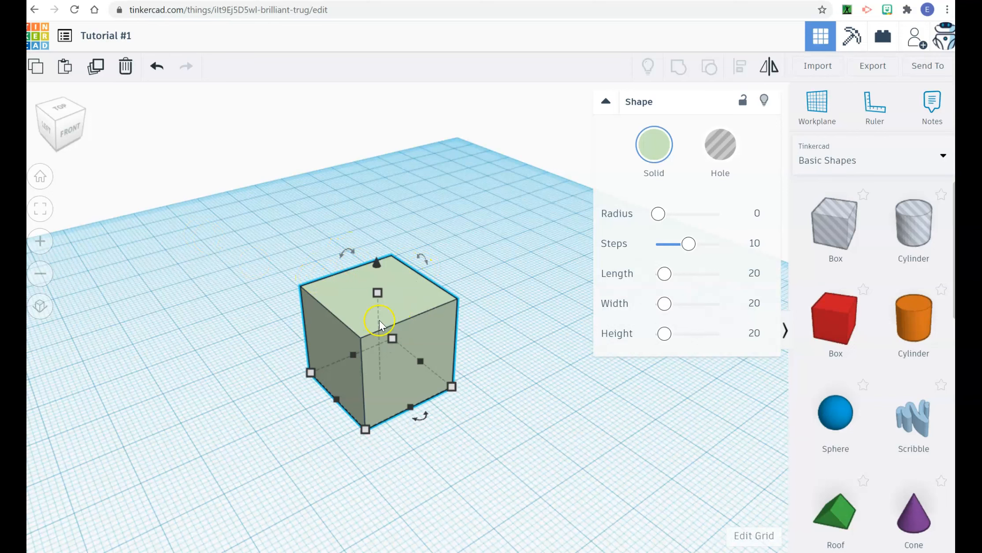
pyautogui.moveTo(487, 383); pyautogui.dragTo(399, 405, button='right')
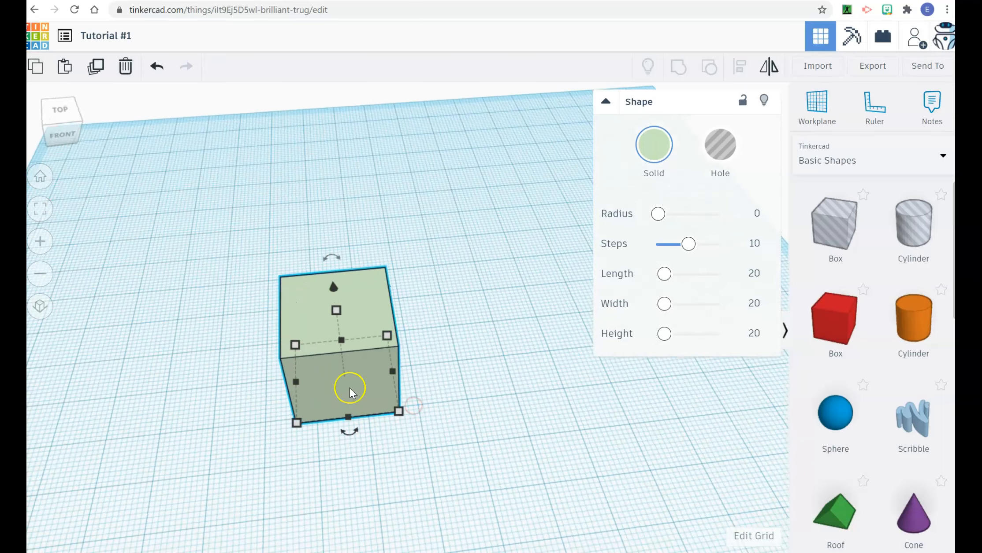
# Rotate the pale green box 45° in the horizontal plane, and undo the rotation
pyautogui.moveTo(347, 439)
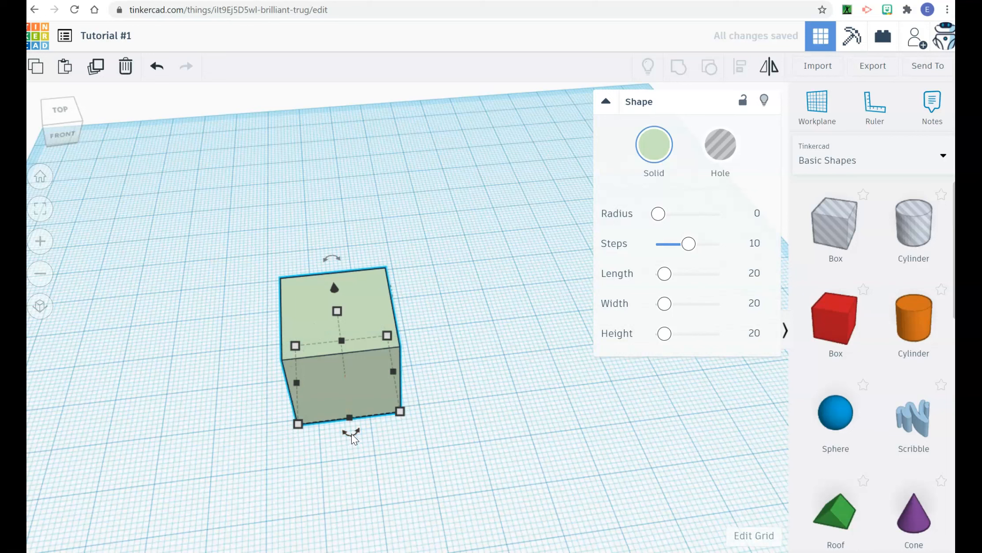
pyautogui.moveTo(351, 435); pyautogui.dragTo(352, 485)
pyautogui.click(353, 484)
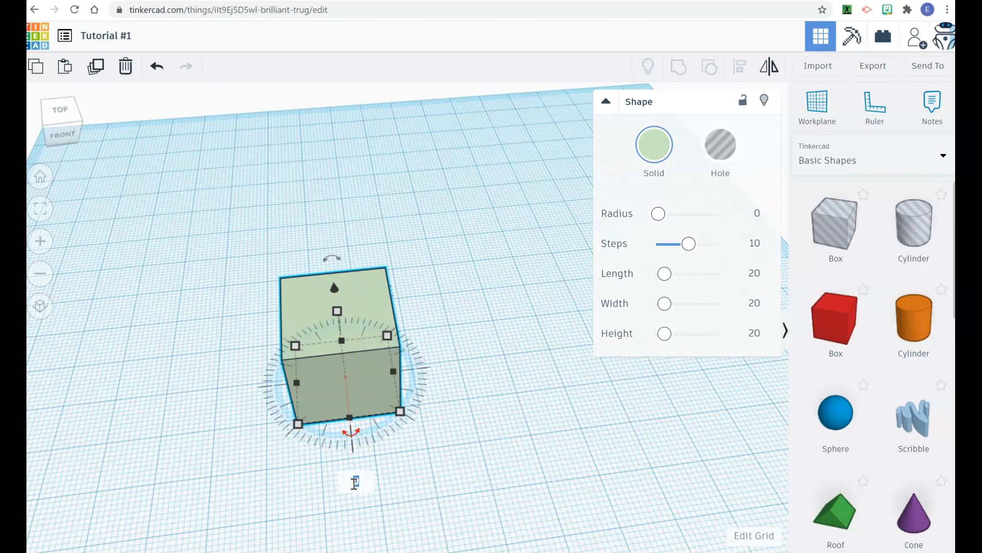
pyautogui.write('45')
pyautogui.press('Return')
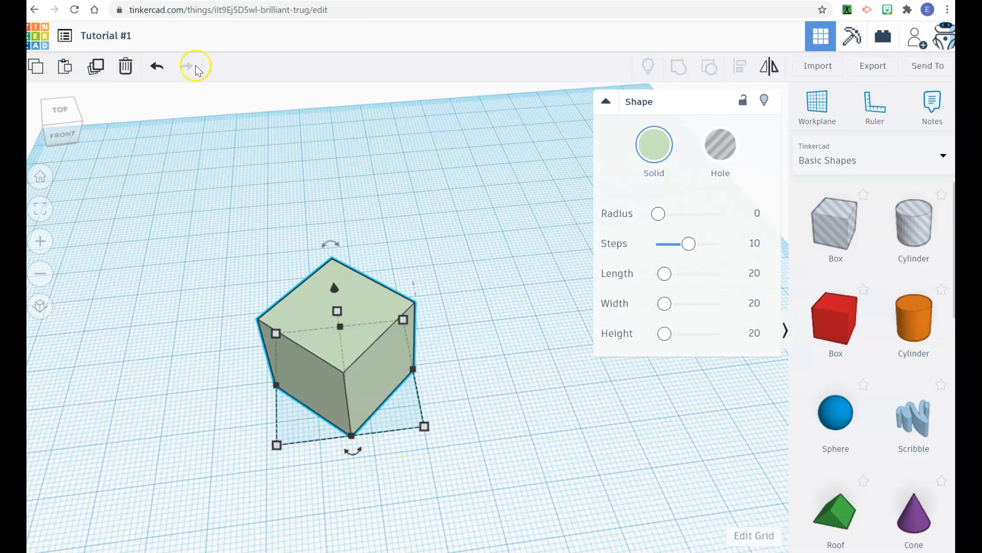
pyautogui.click(156, 66)
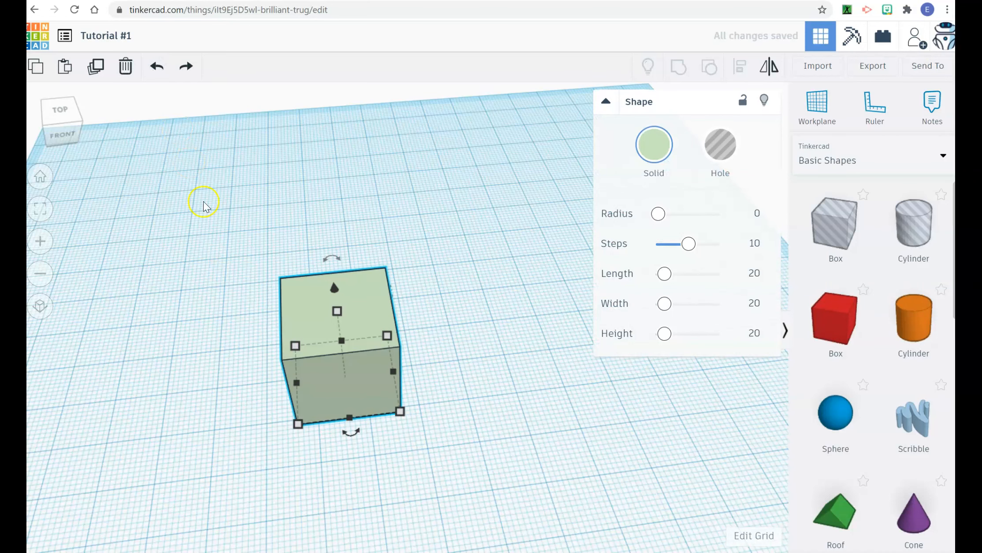
# Rotate the pale green box in the horizontal plane once more by an entered angle, and undo that rotation
pyautogui.click(351, 436)
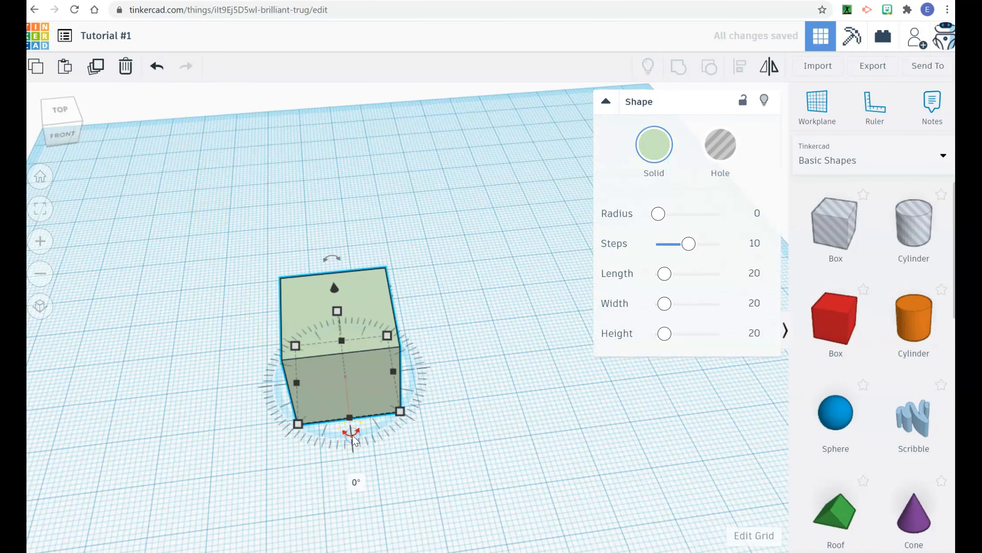
pyautogui.click(357, 483)
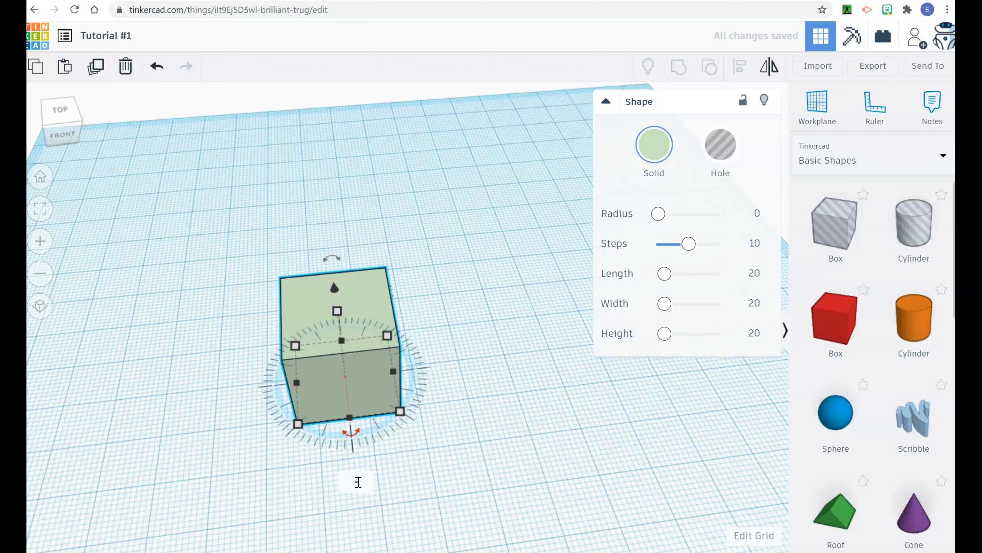
pyautogui.press('Return')
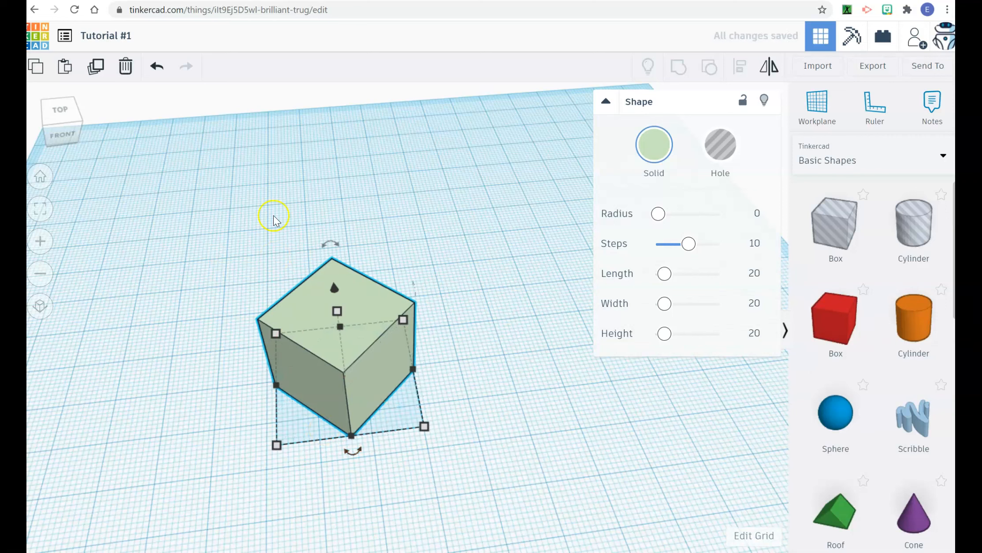
pyautogui.click(157, 67)
# Tilt the pale green box forward by 45° in the vertical plane, and undo the tilt
pyautogui.moveTo(253, 390); pyautogui.dragTo(361, 369, button='right')
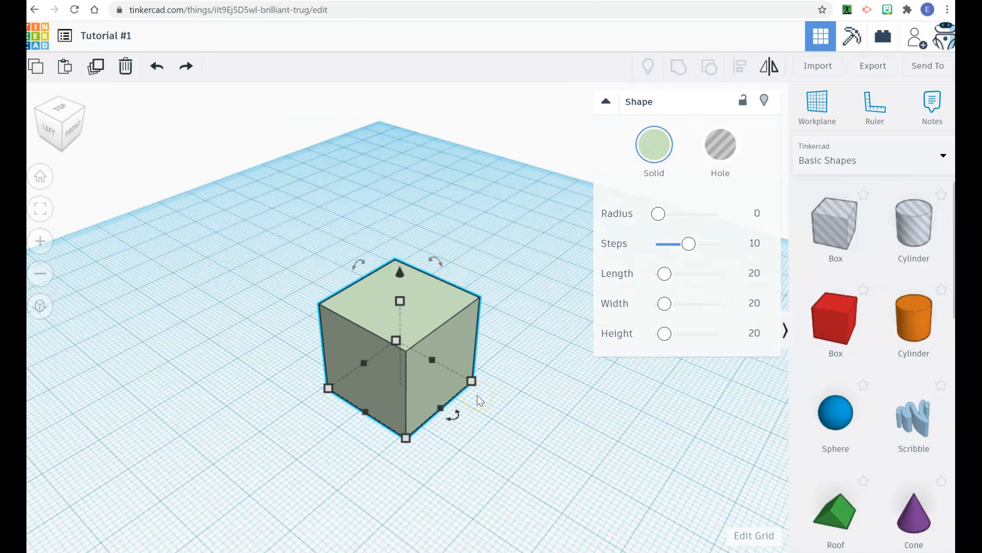
pyautogui.click(436, 263)
pyautogui.click(435, 263)
pyautogui.click(435, 210)
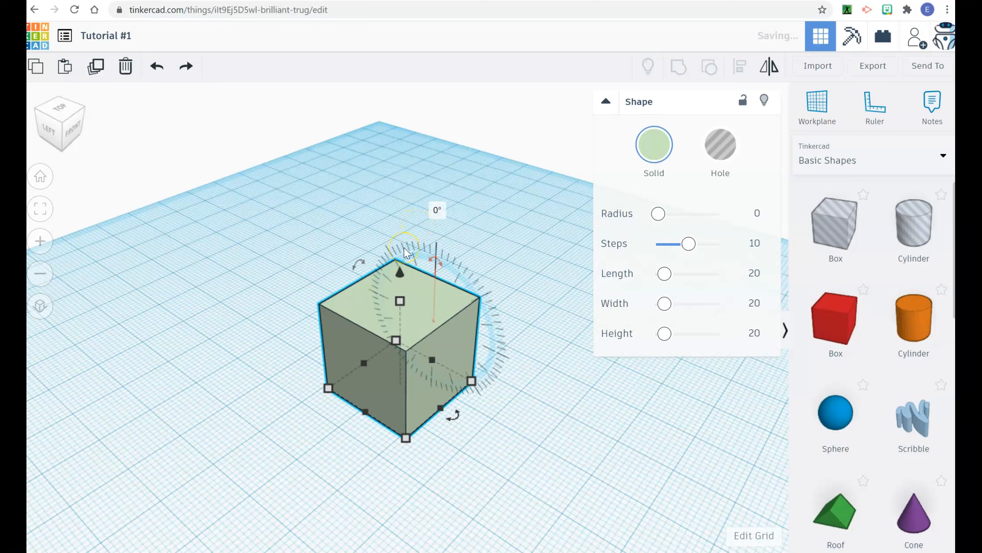
pyautogui.click(436, 210)
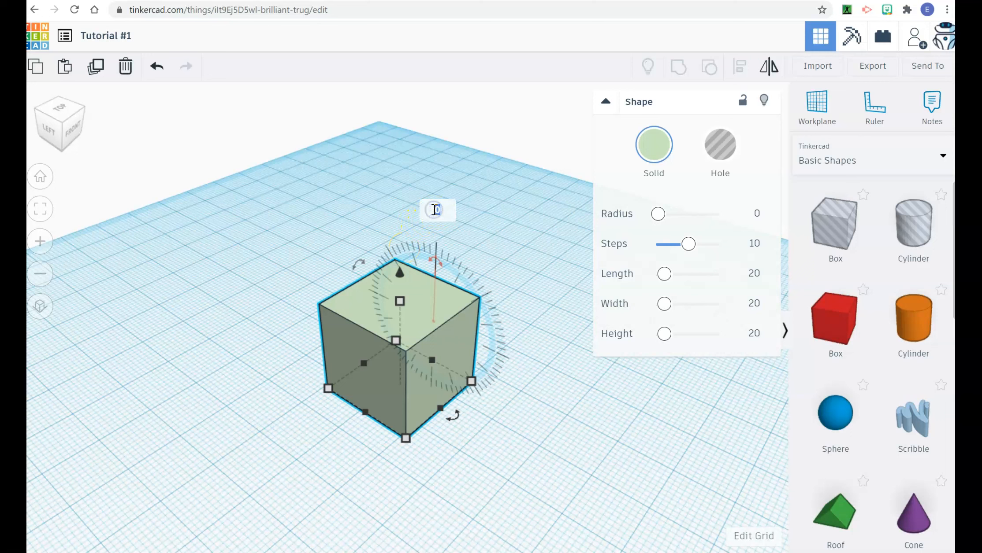
pyautogui.write('45')
pyautogui.press('Return')
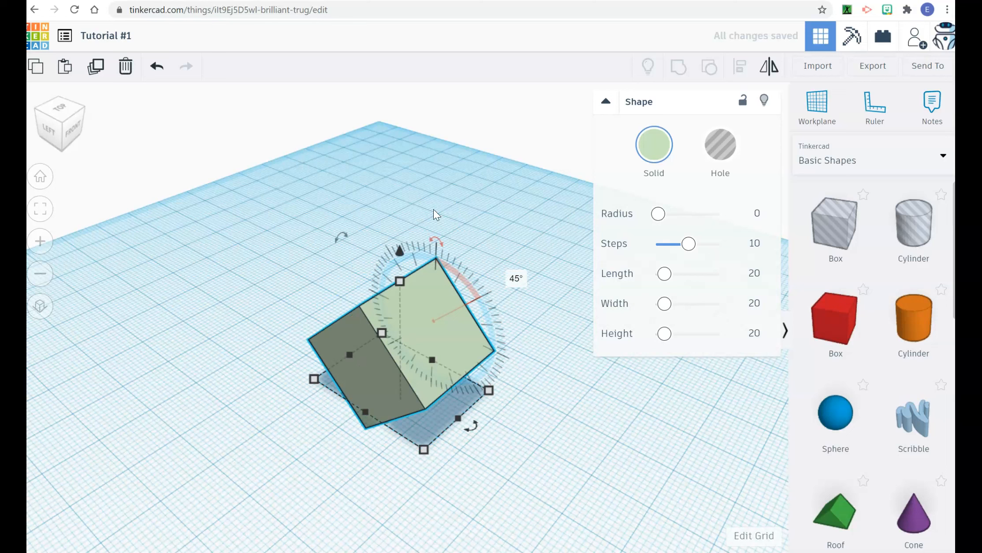
pyautogui.click(156, 67)
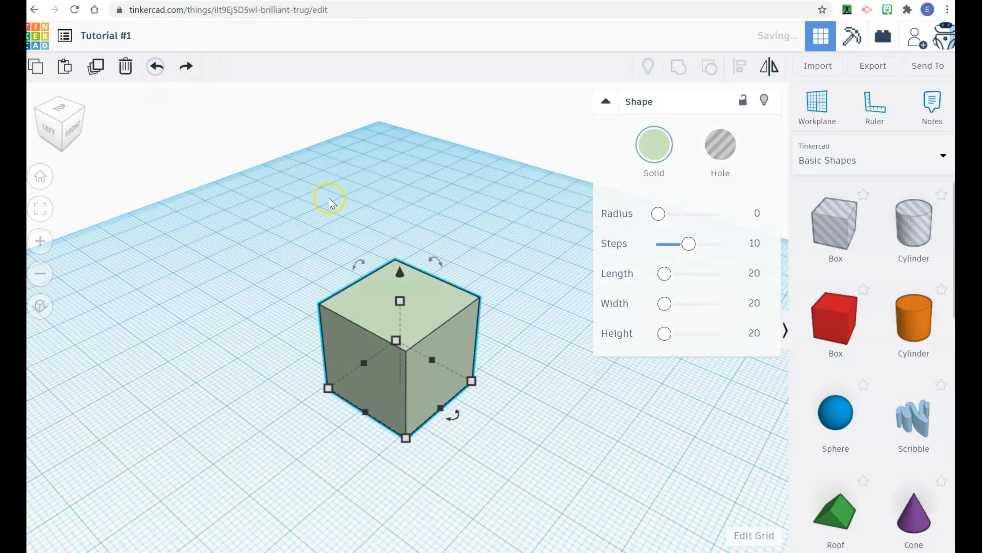
# Rotate the pale green box -22.5° in the horizontal plane using the inner snap ring, and turn it back to 0°
pyautogui.moveTo(548, 399); pyautogui.dragTo(440, 398, button='right')
pyautogui.click(344, 359)
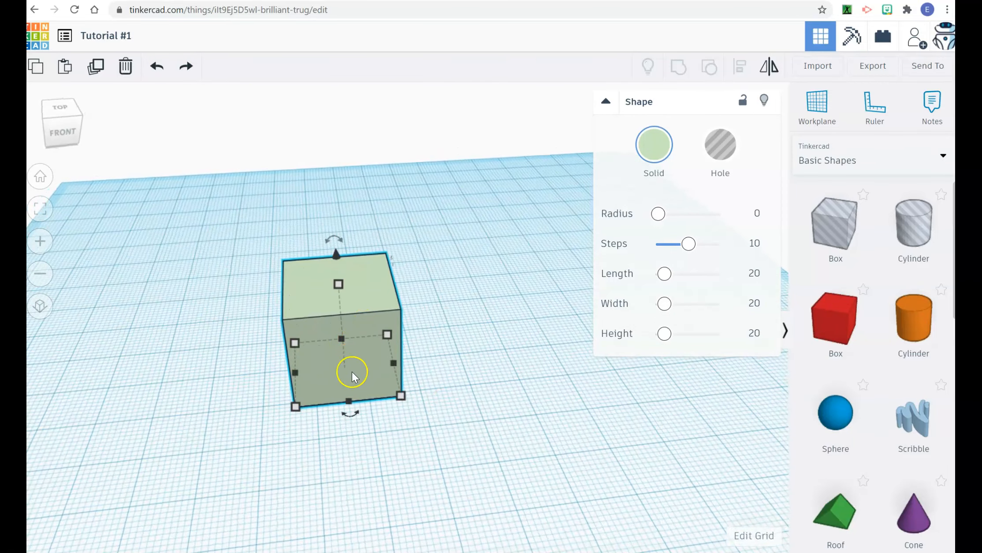
pyautogui.moveTo(352, 422)
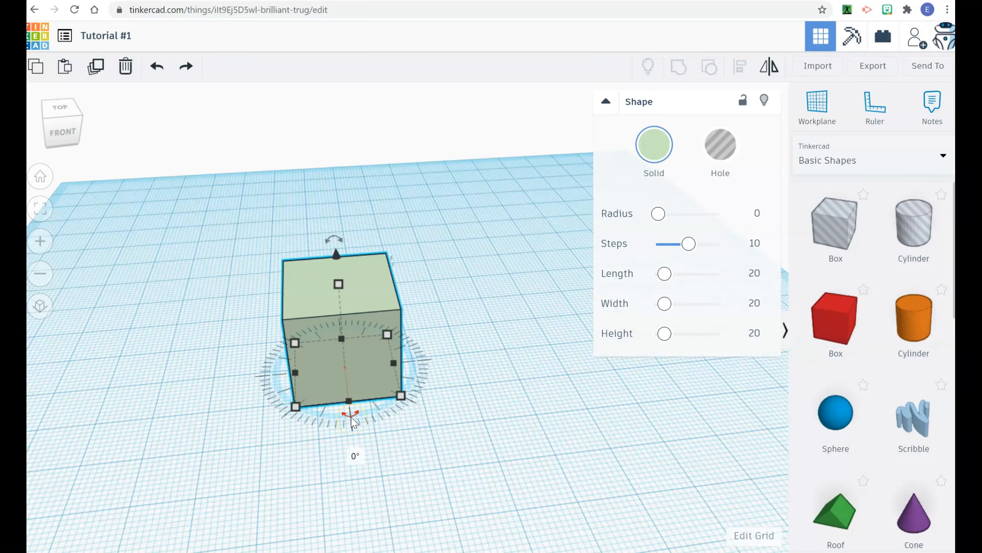
pyautogui.click(351, 418)
pyautogui.moveTo(349, 418); pyautogui.dragTo(369, 414)
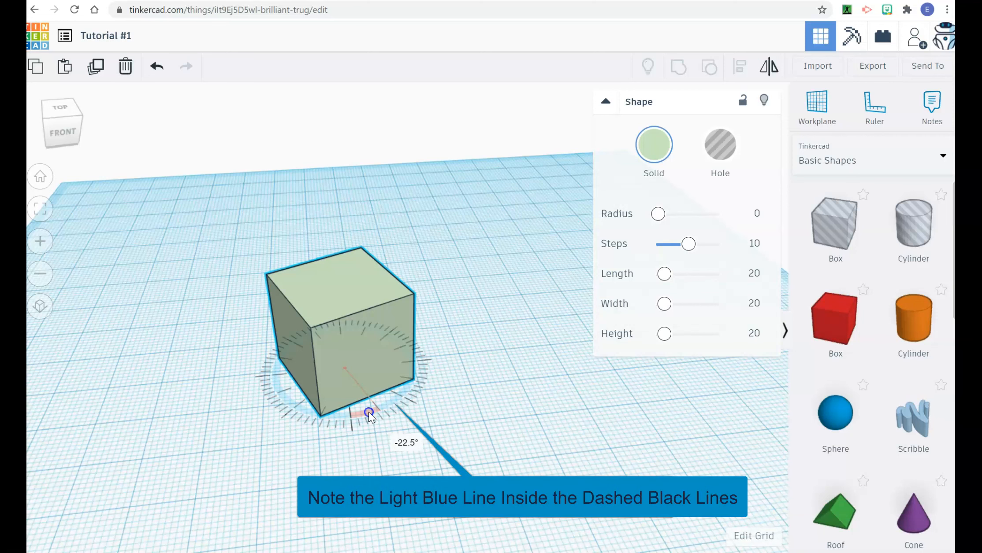
pyautogui.moveTo(370, 417)
pyautogui.mouseDown()
pyautogui.moveTo(408, 386)
pyautogui.moveTo(381, 407)
pyautogui.moveTo(351, 414)
pyautogui.moveTo(352, 423)
pyautogui.mouseUp()
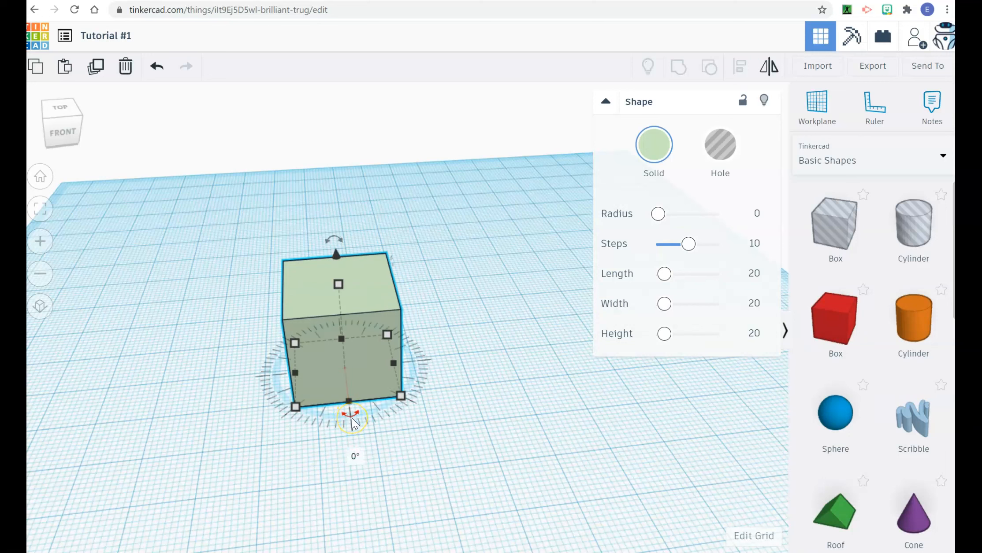
# Rotate the pale green box 4° in the horizontal plane using the fine outer scale, and deselect it
pyautogui.moveTo(353, 423)
pyautogui.mouseDown()
pyautogui.moveTo(361, 436)
pyautogui.moveTo(404, 419)
pyautogui.moveTo(431, 394)
pyautogui.moveTo(439, 357)
pyautogui.moveTo(423, 407)
pyautogui.moveTo(400, 421)
pyautogui.moveTo(295, 418)
pyautogui.moveTo(381, 430)
pyautogui.moveTo(329, 437)
pyautogui.moveTo(311, 434)
pyautogui.moveTo(396, 425)
pyautogui.moveTo(324, 441)
pyautogui.moveTo(368, 437)
pyautogui.moveTo(345, 440)
pyautogui.mouseUp()
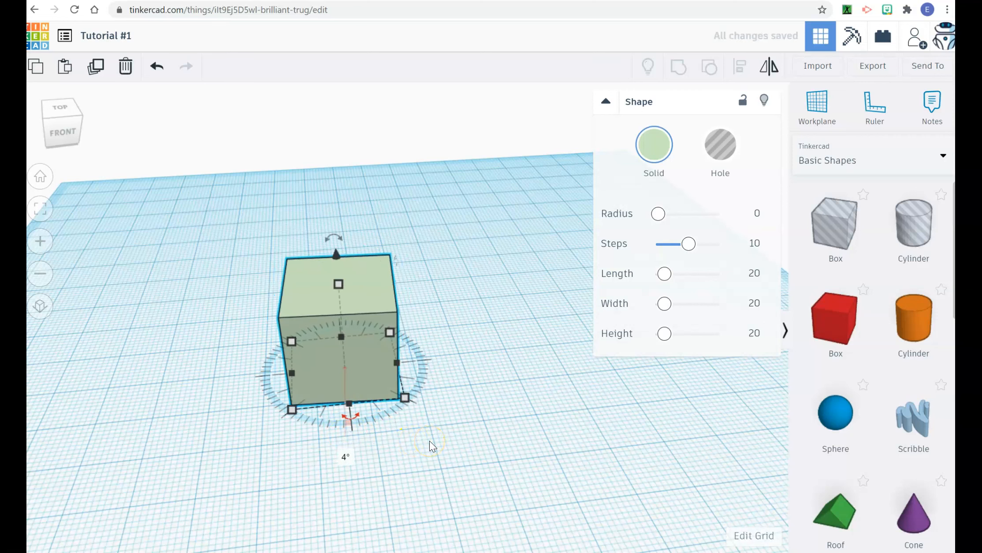
pyautogui.click(430, 441)
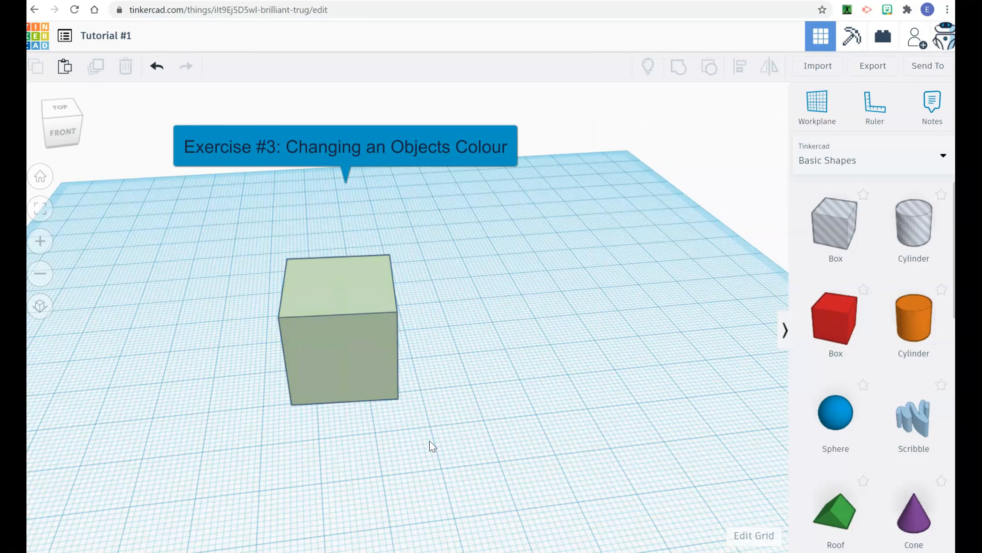
# Try the pale yellow and pale blue preset colours on the green box
pyautogui.click(335, 347)
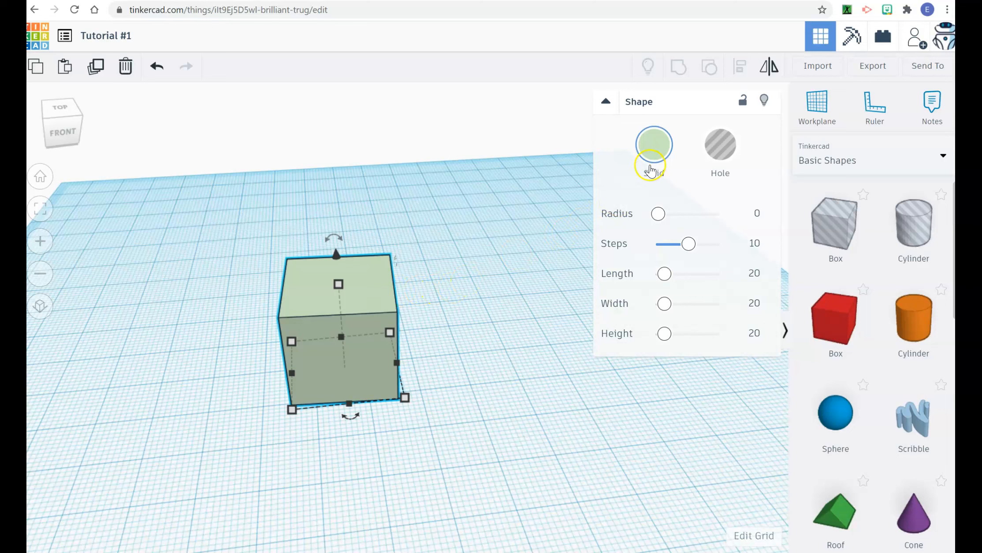
pyautogui.click(651, 146)
pyautogui.click(650, 148)
pyautogui.click(651, 157)
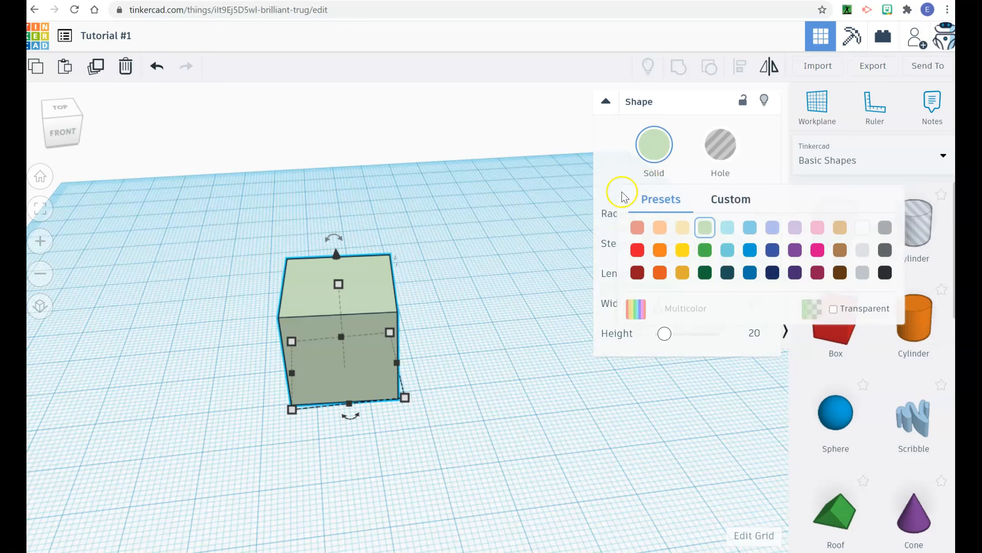
pyautogui.click(684, 229)
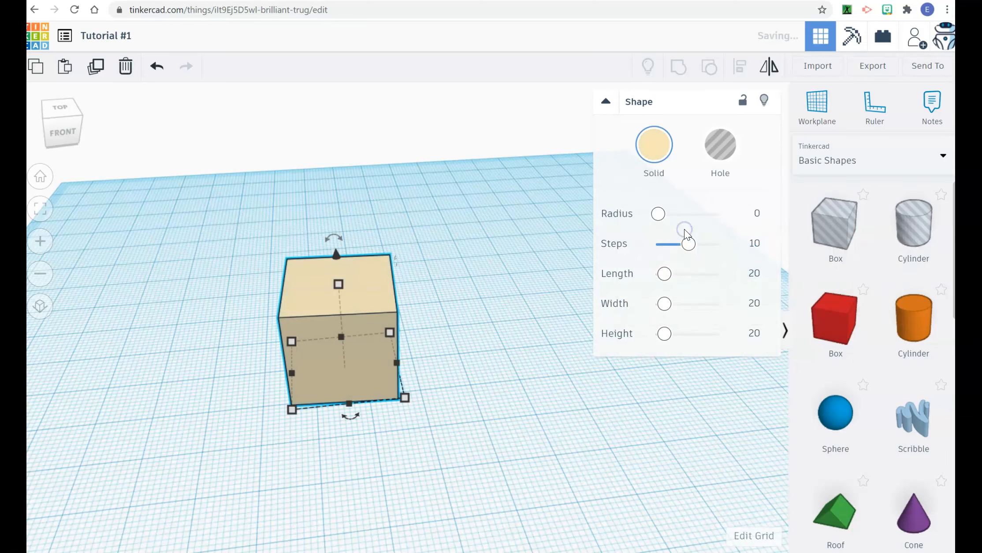
pyautogui.click(654, 147)
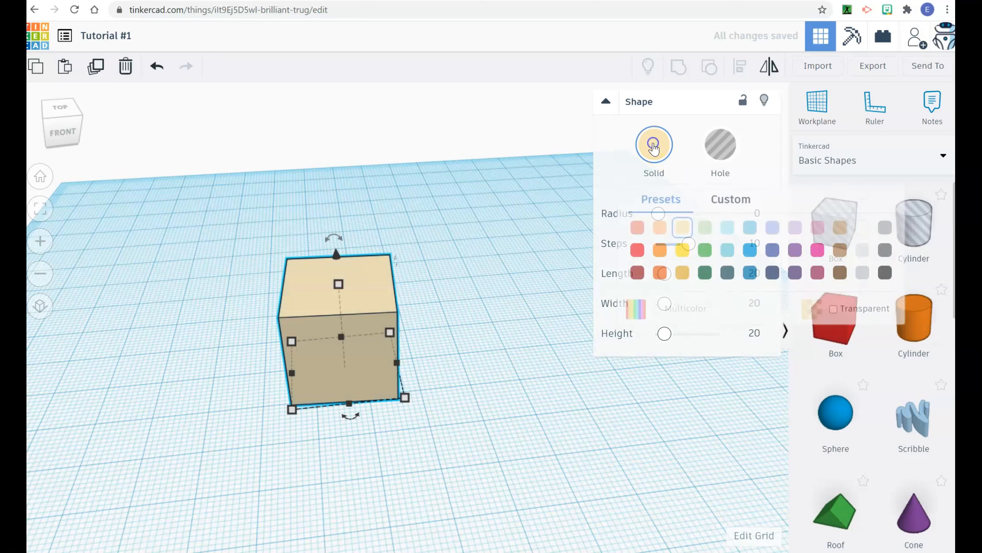
pyautogui.click(773, 230)
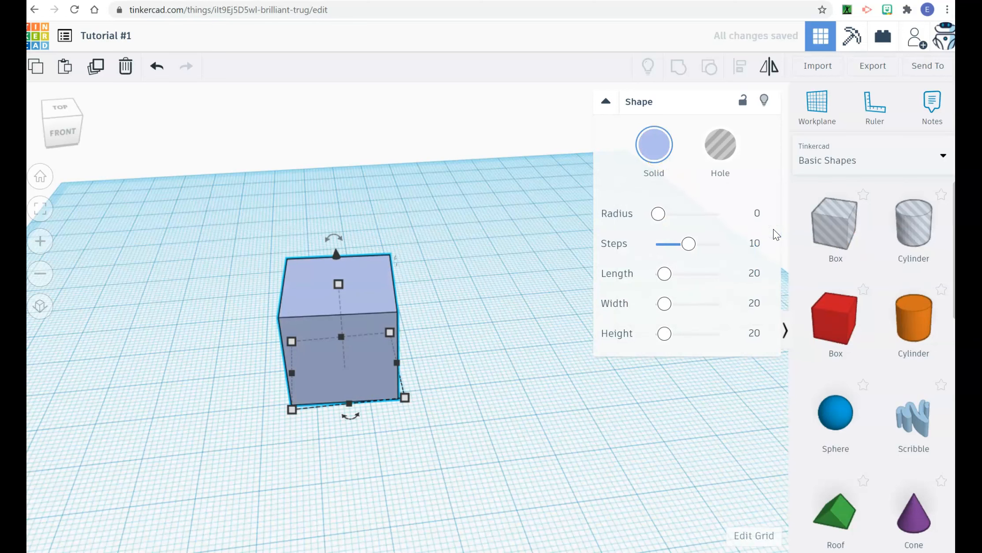
# Colour the box bright yellow from the colour presets and deselect it
pyautogui.click(660, 144)
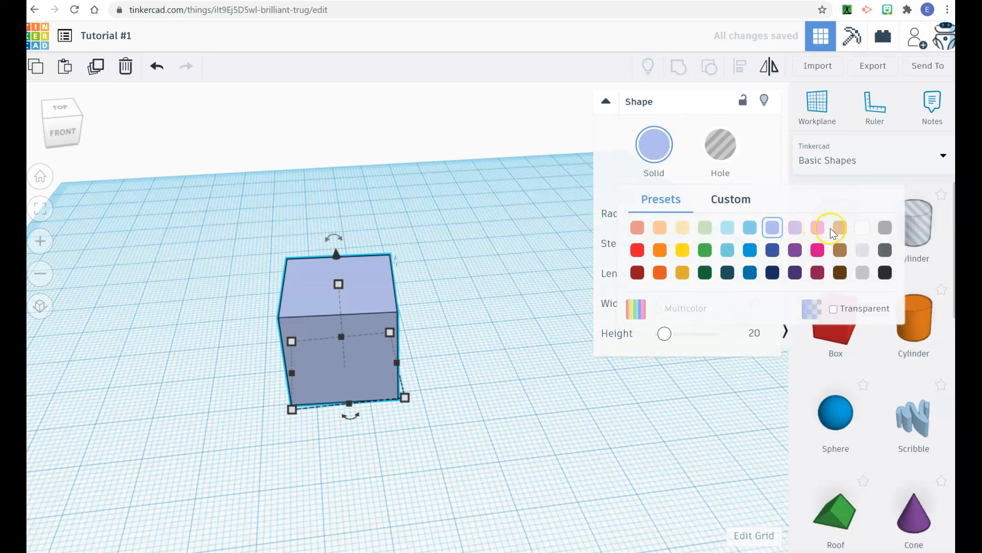
pyautogui.click(682, 251)
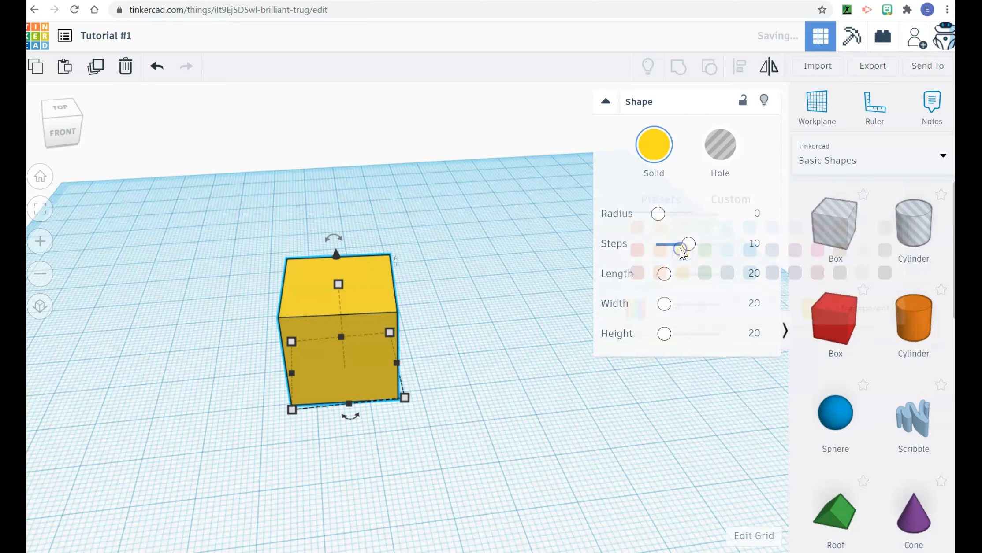
pyautogui.click(588, 387)
# Place a red box slightly overlapping the yellow box's right side, and group the two boxes
pyautogui.moveTo(827, 325); pyautogui.dragTo(431, 371)
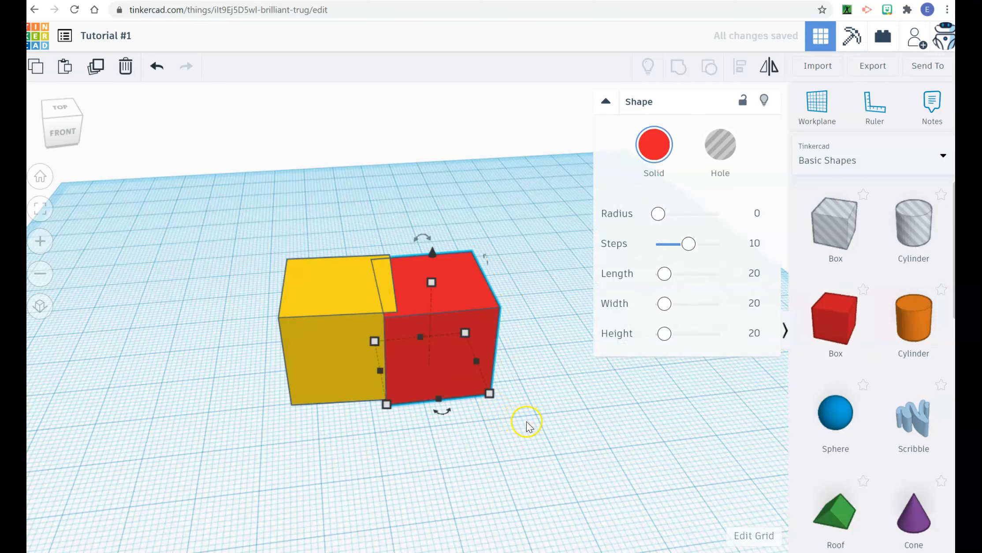
pyautogui.click(526, 421)
pyautogui.moveTo(527, 422); pyautogui.dragTo(261, 233)
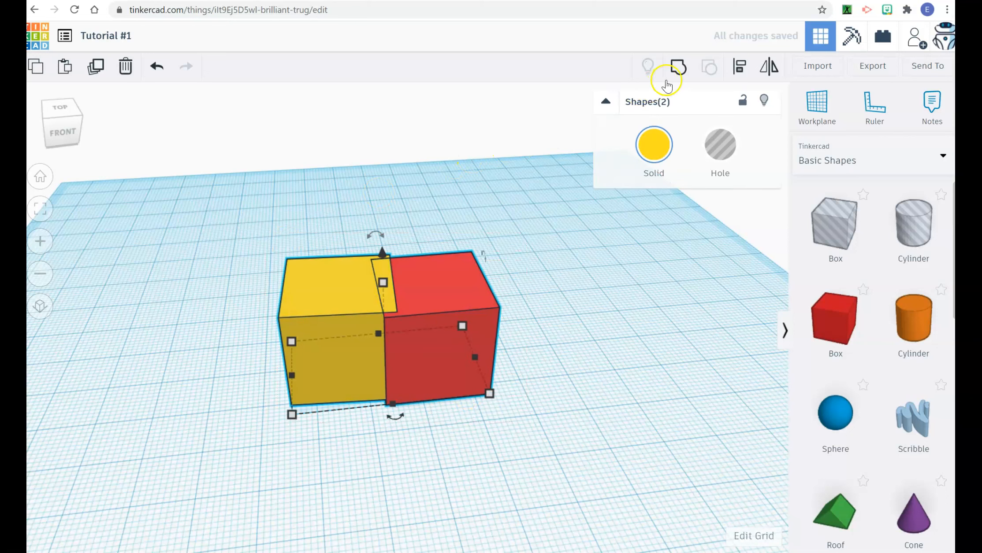
pyautogui.click(678, 68)
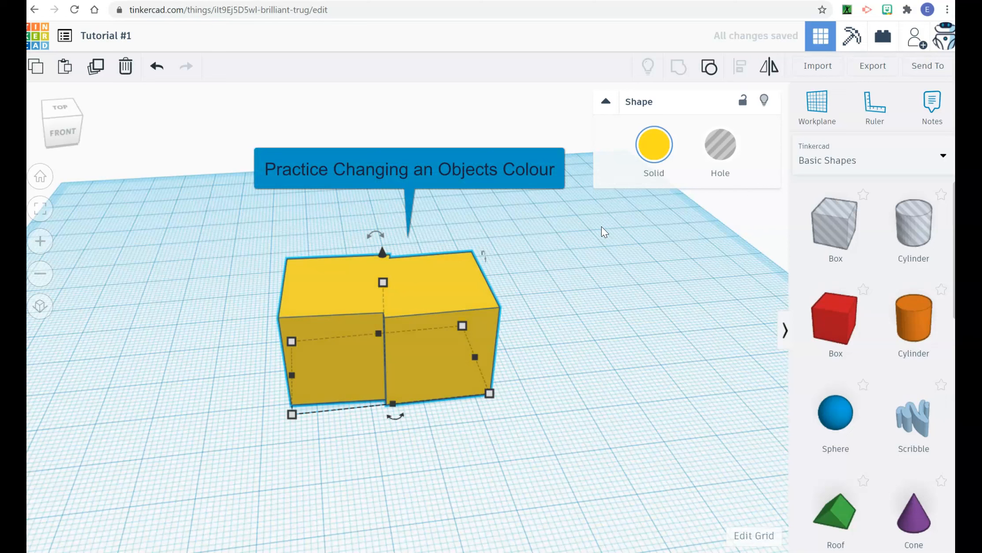
# Turn on Multicolor for the grouped yellow and red boxes, and remove the group from the workplane
pyautogui.click(656, 150)
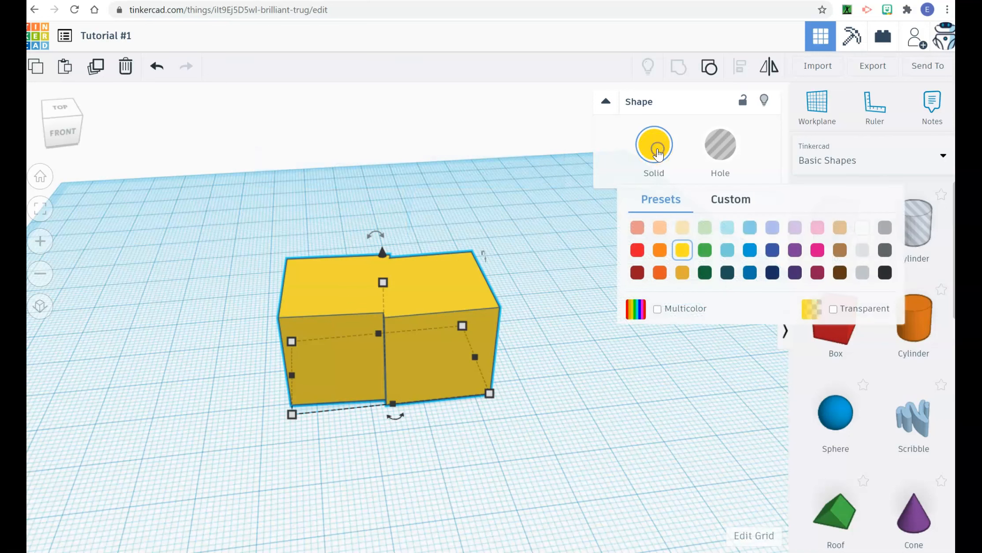
pyautogui.click(634, 314)
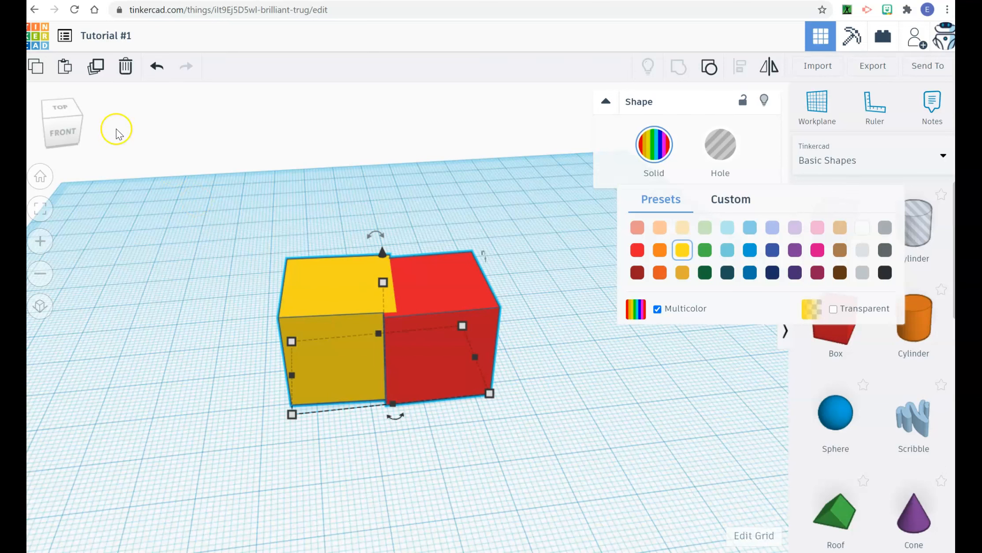
pyautogui.click(325, 255)
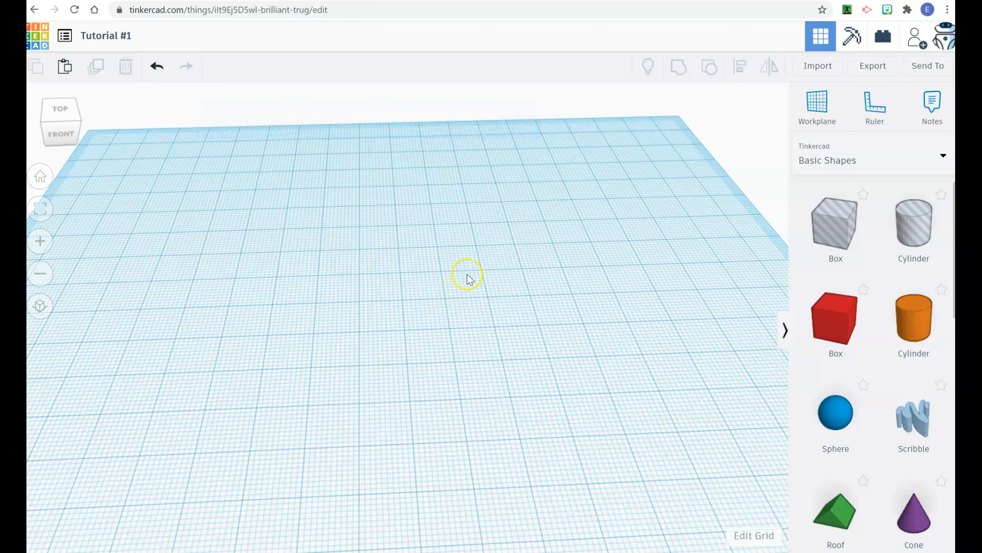
# Shape a new red box into a 5 mm high slab with an enlarged base, and move it 12 mm left and 13 mm back
pyautogui.click(834, 318)
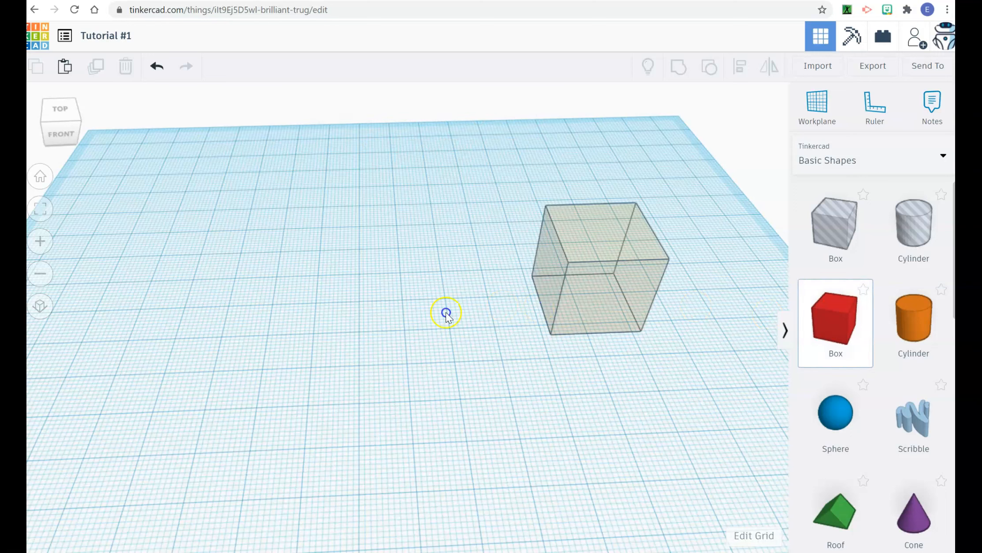
pyautogui.click(339, 329)
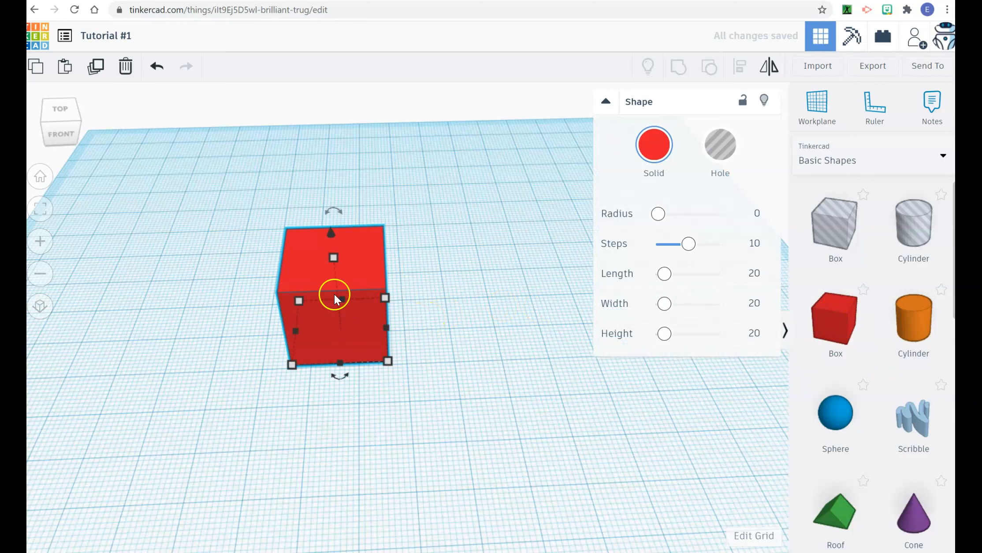
pyautogui.moveTo(333, 260); pyautogui.dragTo(338, 311)
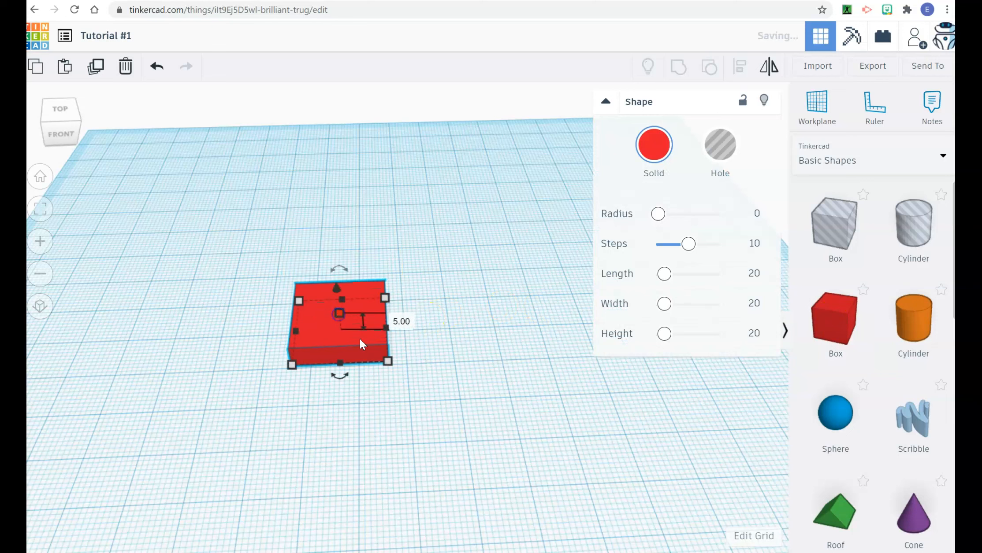
pyautogui.moveTo(388, 364); pyautogui.dragTo(464, 422)
pyautogui.moveTo(362, 391); pyautogui.dragTo(297, 343)
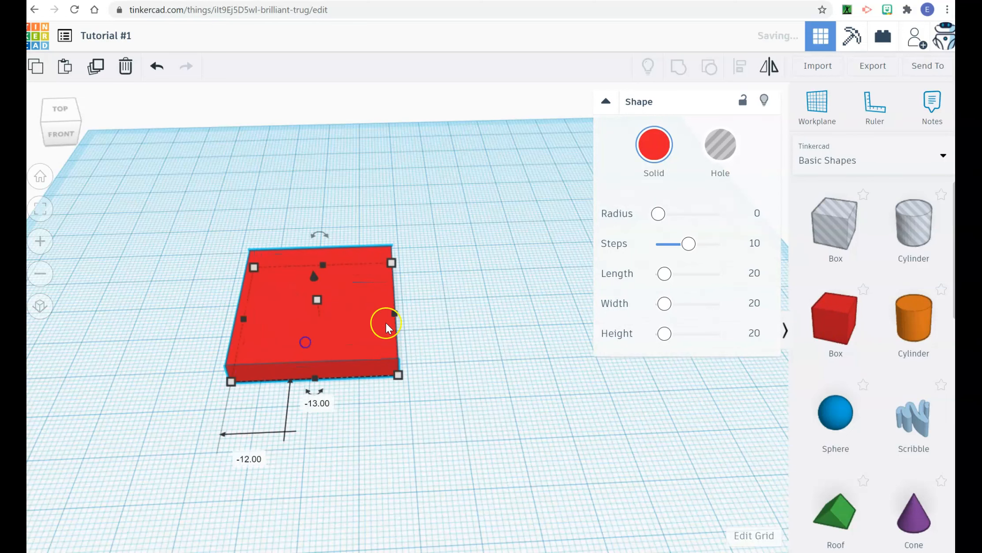
# Colour the slab pale yellow and place a blue sphere beside its front right corner
pyautogui.click(649, 158)
pyautogui.click(682, 228)
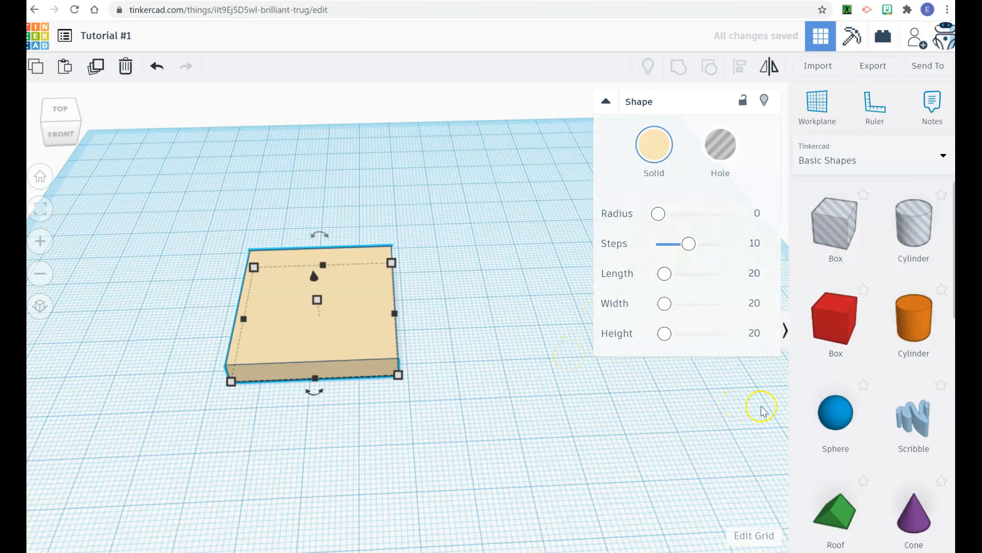
pyautogui.moveTo(833, 416); pyautogui.dragTo(454, 390)
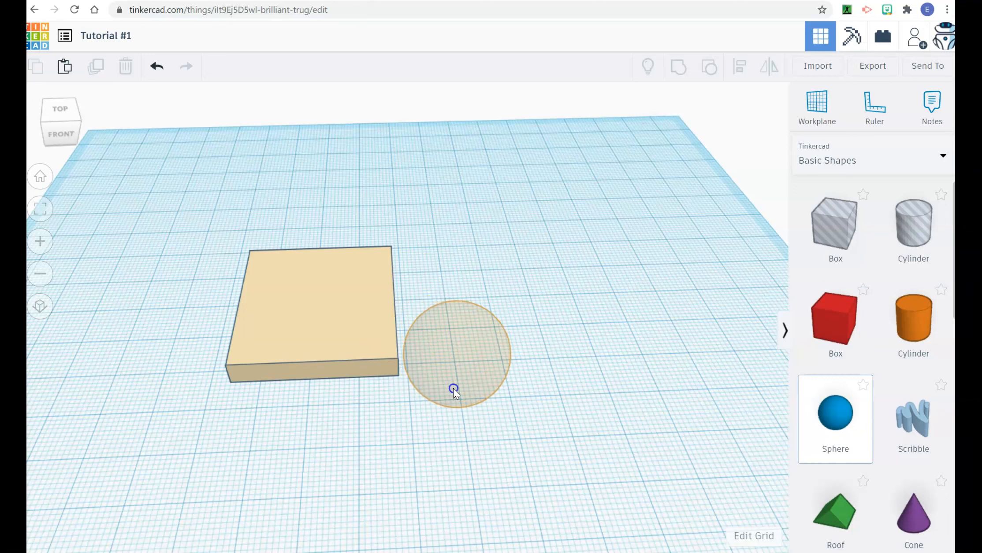
pyautogui.click(533, 462)
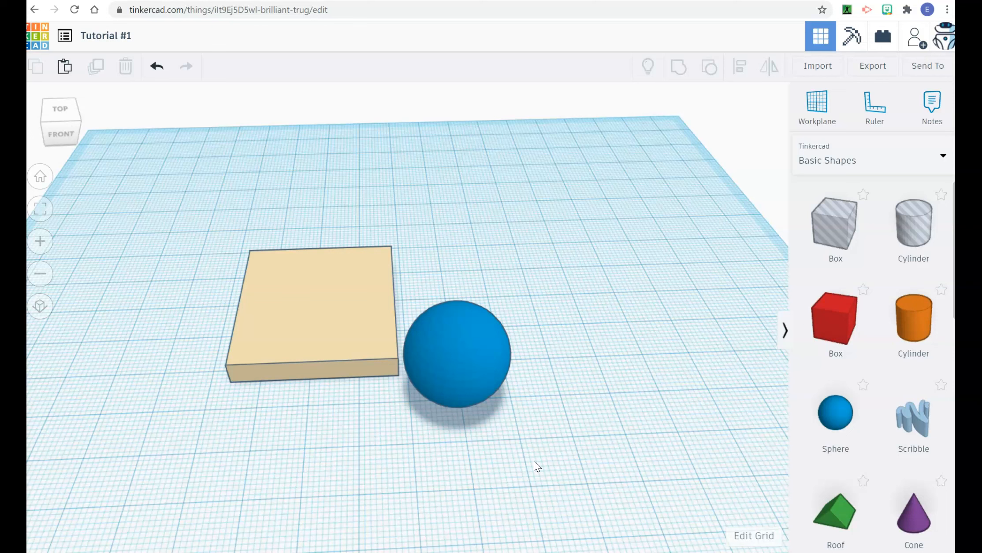
# Select the slab and the sphere together and move the pair to the right and slightly back
pyautogui.click(324, 349)
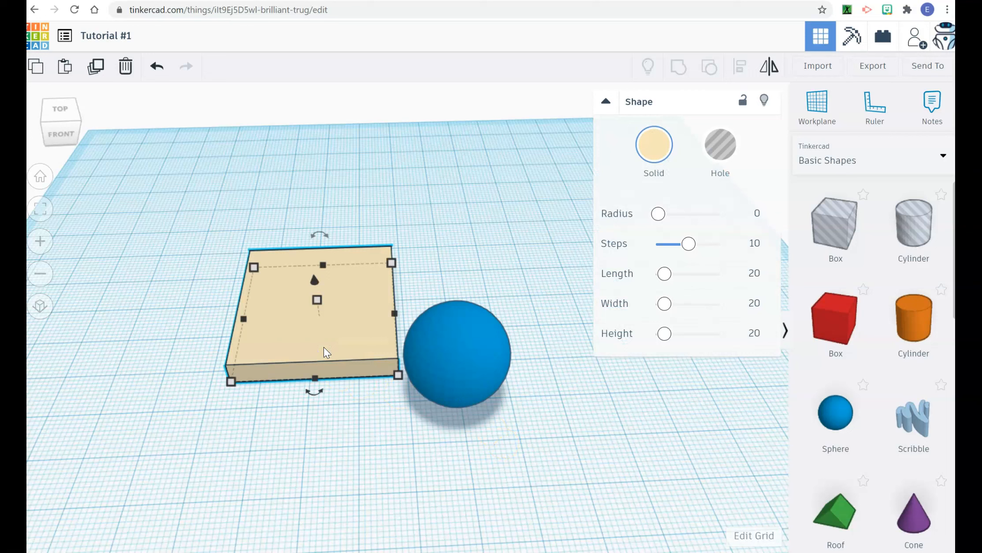
pyautogui.click(529, 431)
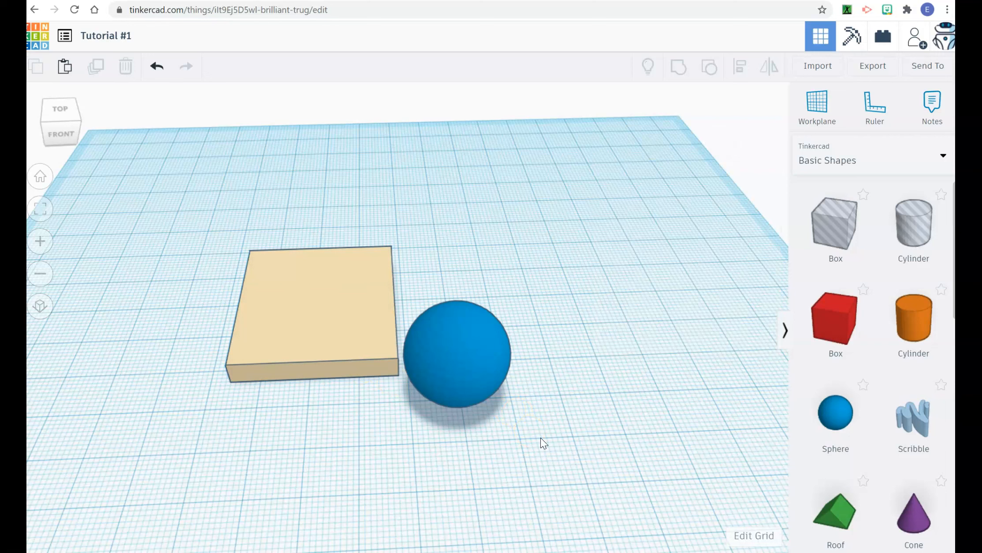
pyautogui.moveTo(540, 438); pyautogui.dragTo(196, 214)
pyautogui.moveTo(301, 335); pyautogui.dragTo(351, 310)
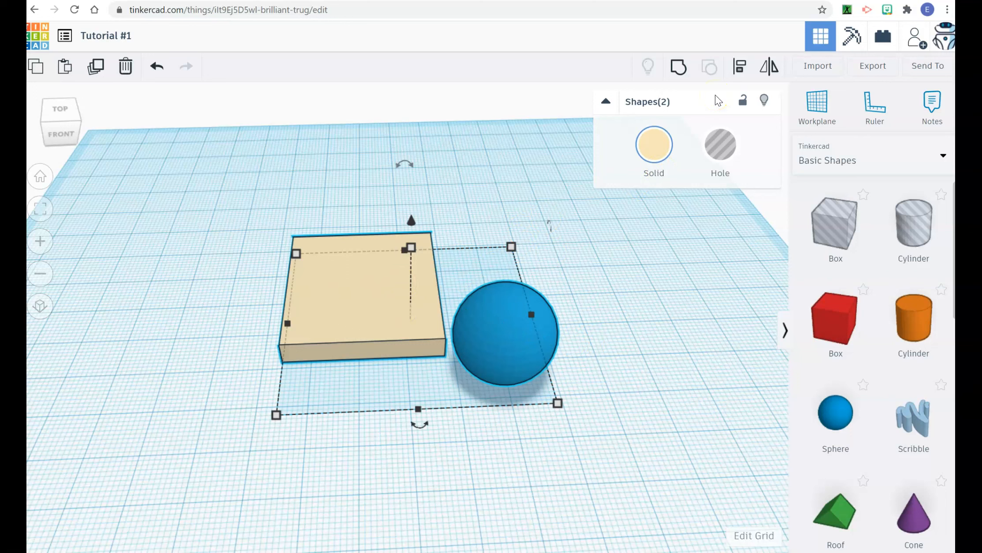
# Align the slab and sphere on their centres in both horizontal directions
pyautogui.click(742, 68)
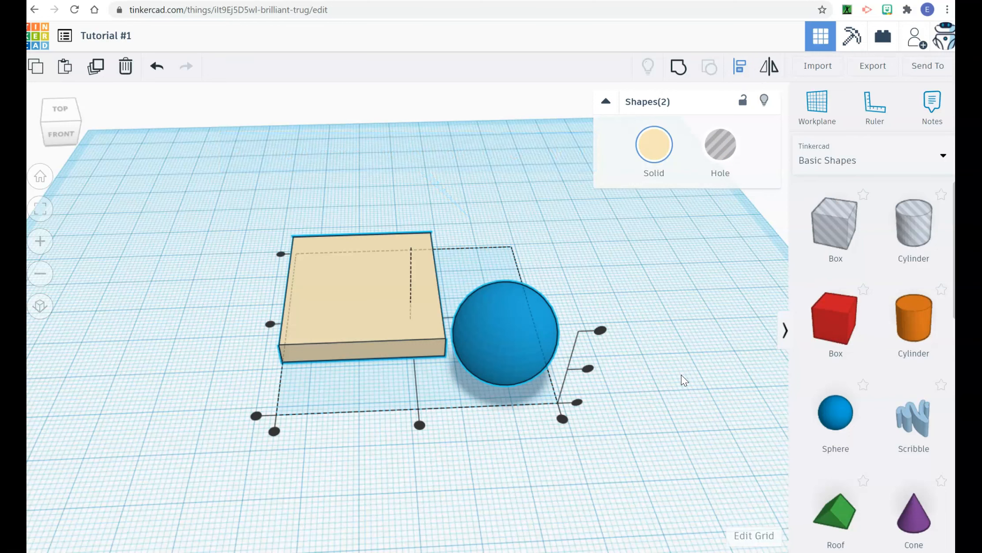
pyautogui.moveTo(419, 425)
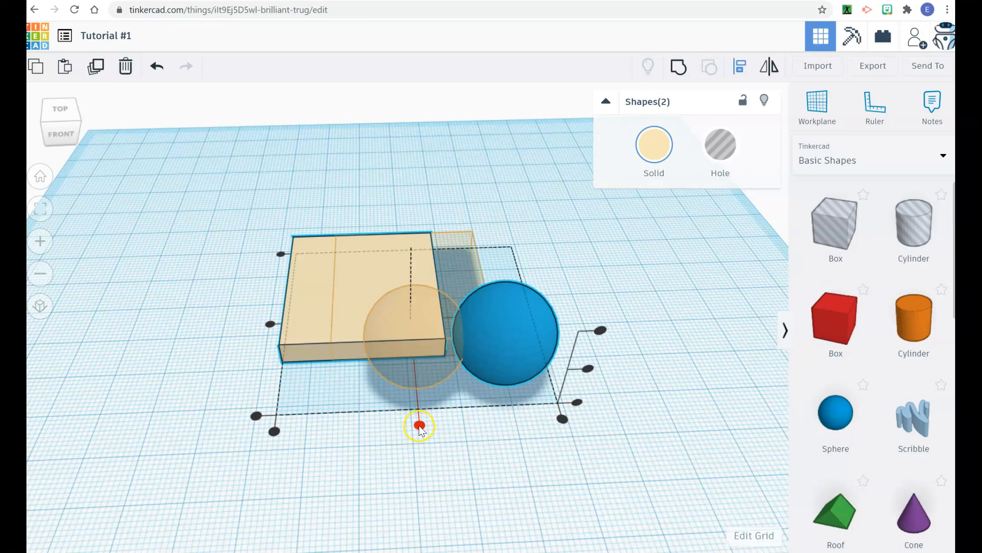
pyautogui.click(419, 426)
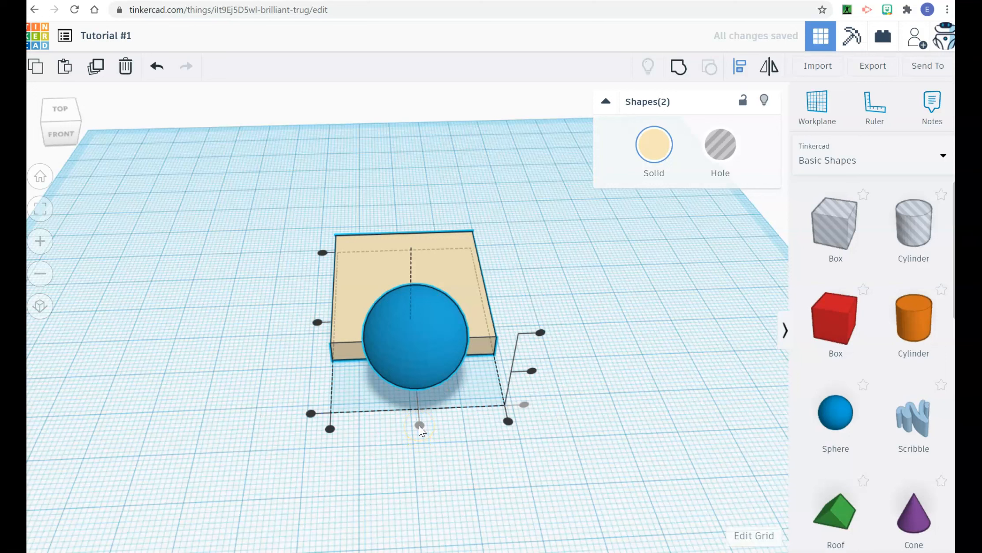
pyautogui.click(317, 323)
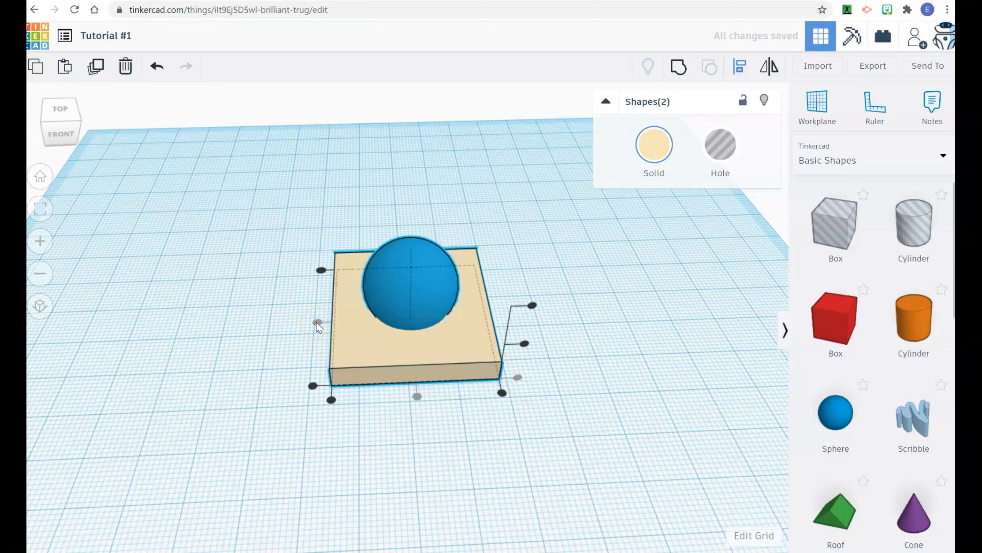
# Align the slab and sphere on their vertical centres as well
pyautogui.moveTo(583, 450); pyautogui.dragTo(581, 547, button='right')
pyautogui.moveTo(571, 510); pyautogui.dragTo(565, 466, button='right')
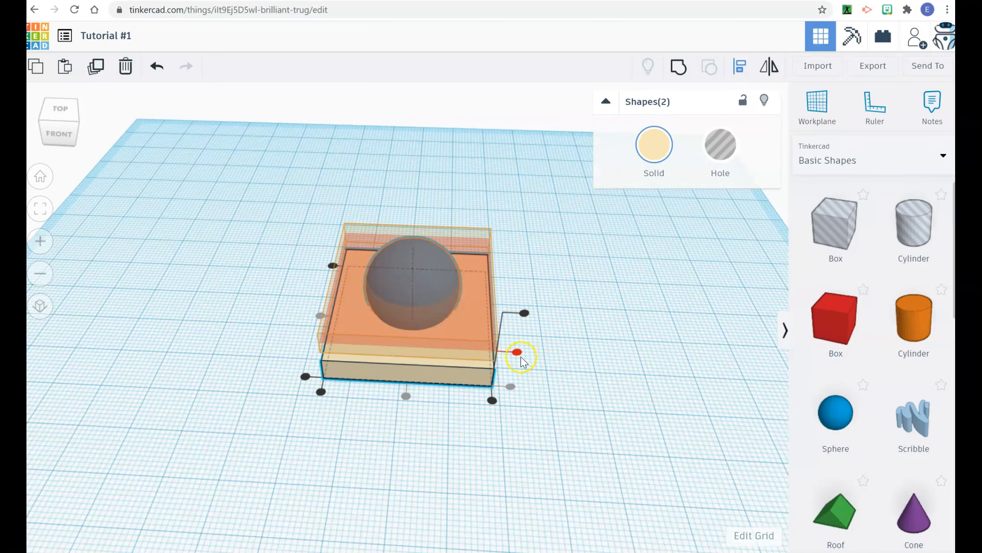
pyautogui.moveTo(518, 352); pyautogui.dragTo(519, 357)
pyautogui.moveTo(568, 399)
pyautogui.mouseDown(button='right')
pyautogui.moveTo(543, 331)
pyautogui.moveTo(538, 269)
pyautogui.moveTo(554, 344)
pyautogui.moveTo(576, 384)
pyautogui.mouseUp(button='right')
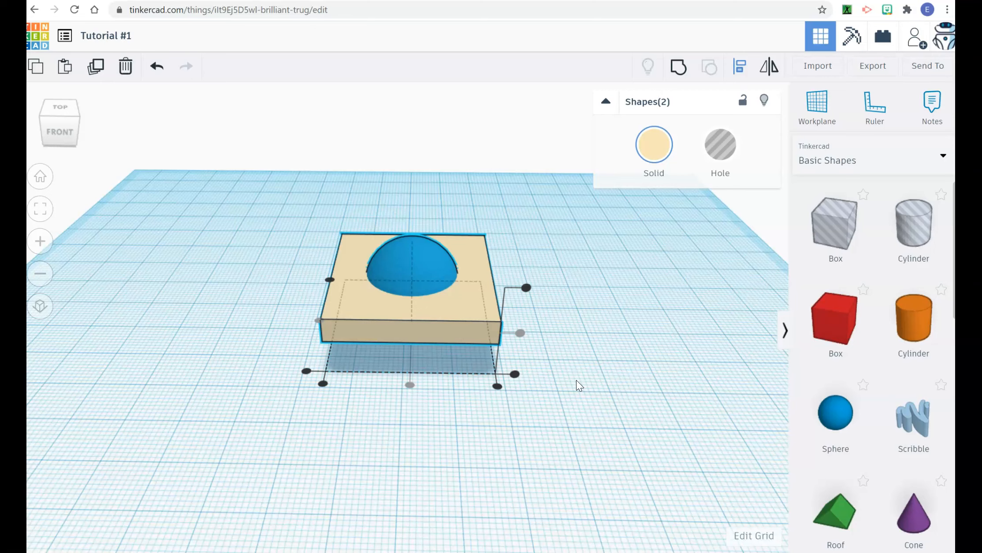
pyautogui.moveTo(576, 381)
pyautogui.mouseDown(button='right')
pyautogui.moveTo(548, 304)
pyautogui.moveTo(613, 471)
pyautogui.moveTo(592, 410)
pyautogui.moveTo(570, 389)
pyautogui.mouseUp(button='right')
pyautogui.moveTo(574, 428)
pyautogui.mouseDown(button='right')
pyautogui.moveTo(611, 497)
pyautogui.moveTo(569, 433)
pyautogui.mouseUp(button='right')
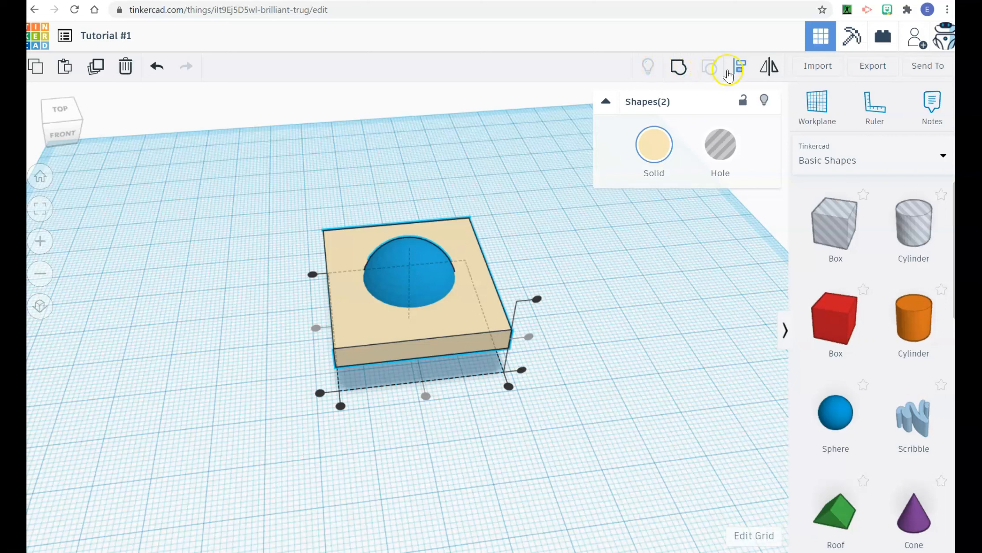
# Group the aligned slab and sphere into one object
pyautogui.click(677, 68)
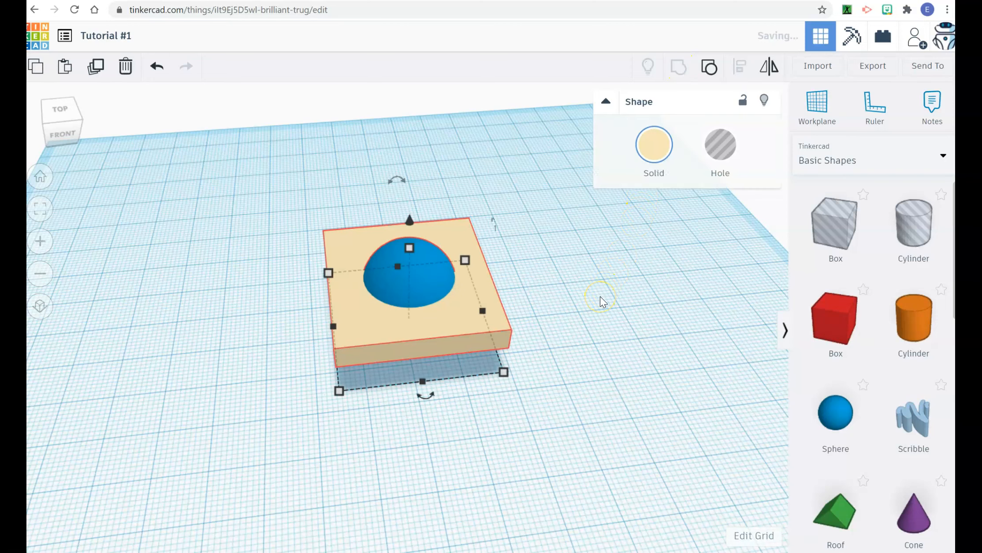
pyautogui.click(594, 364)
pyautogui.moveTo(595, 363)
pyautogui.mouseDown(button='right')
pyautogui.moveTo(574, 327)
pyautogui.moveTo(590, 376)
pyautogui.moveTo(579, 401)
pyautogui.moveTo(589, 348)
pyautogui.mouseUp(button='right')
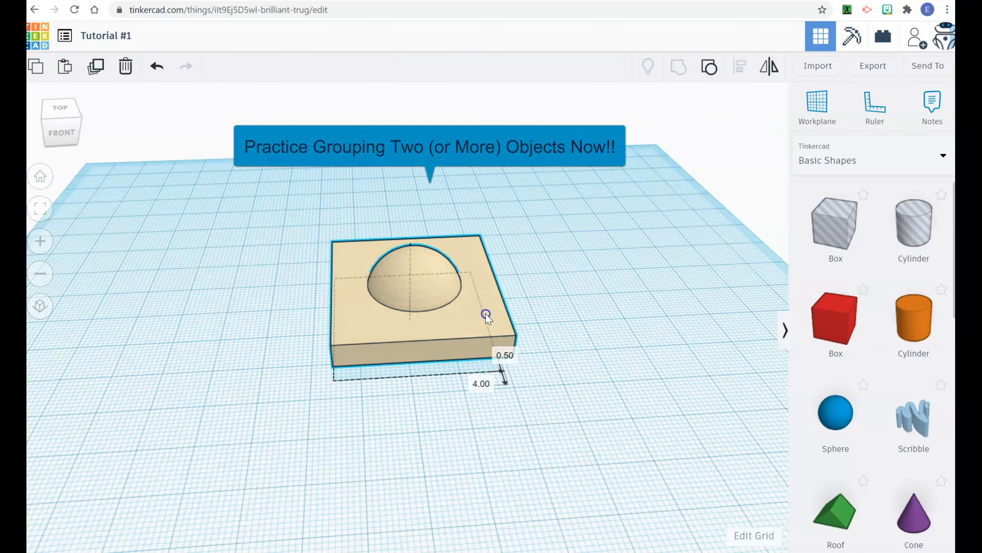
# Shift the grouped object slightly and resize its base to 36 by 35.16 mm using its front right corner
pyautogui.moveTo(485, 315)
pyautogui.mouseDown()
pyautogui.moveTo(498, 308)
pyautogui.moveTo(484, 313)
pyautogui.moveTo(489, 321)
pyautogui.mouseUp()
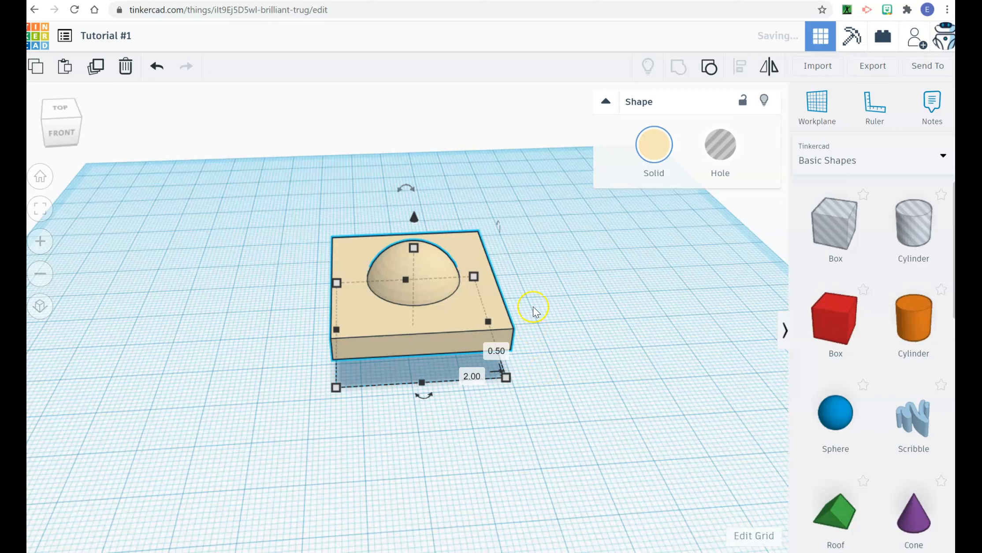
pyautogui.click(563, 370)
pyautogui.moveTo(562, 370); pyautogui.dragTo(267, 213)
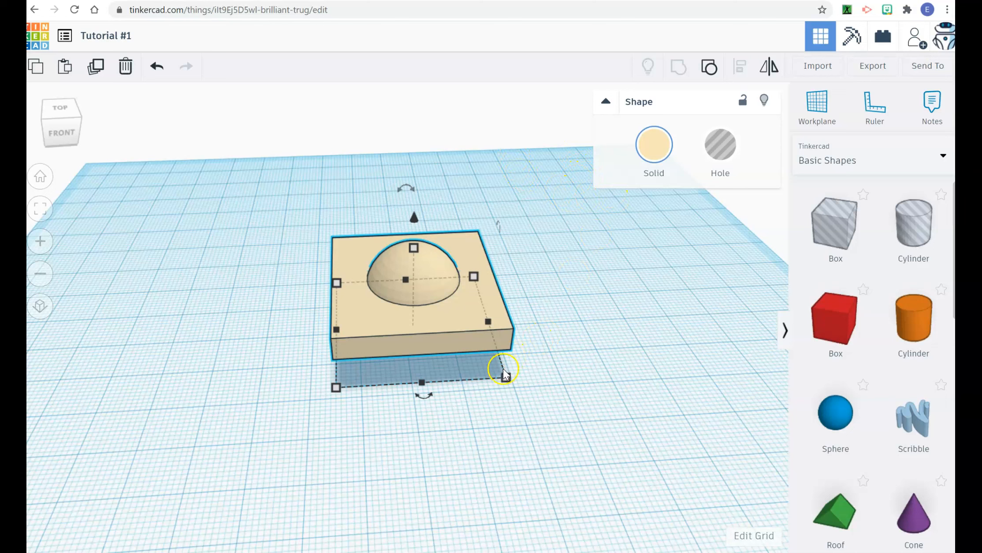
pyautogui.moveTo(506, 377)
pyautogui.mouseDown()
pyautogui.moveTo(554, 398)
pyautogui.moveTo(579, 431)
pyautogui.moveTo(537, 368)
pyautogui.moveTo(559, 386)
pyautogui.moveTo(553, 370)
pyautogui.moveTo(554, 394)
pyautogui.moveTo(480, 358)
pyautogui.moveTo(509, 380)
pyautogui.moveTo(487, 318)
pyautogui.moveTo(513, 370)
pyautogui.mouseUp()
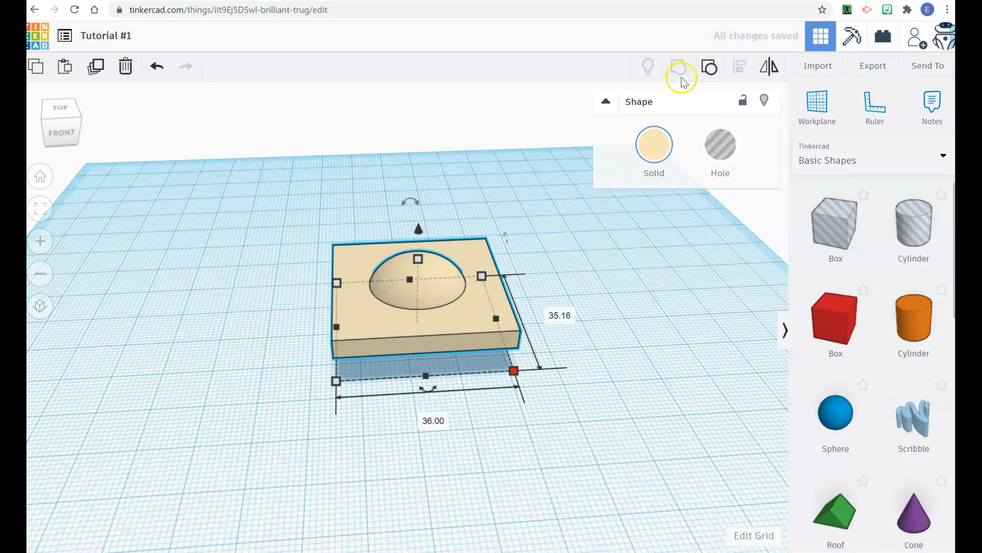
# Ungroup the slab and sphere, and remove the sphere from the workplane
pyautogui.click(708, 67)
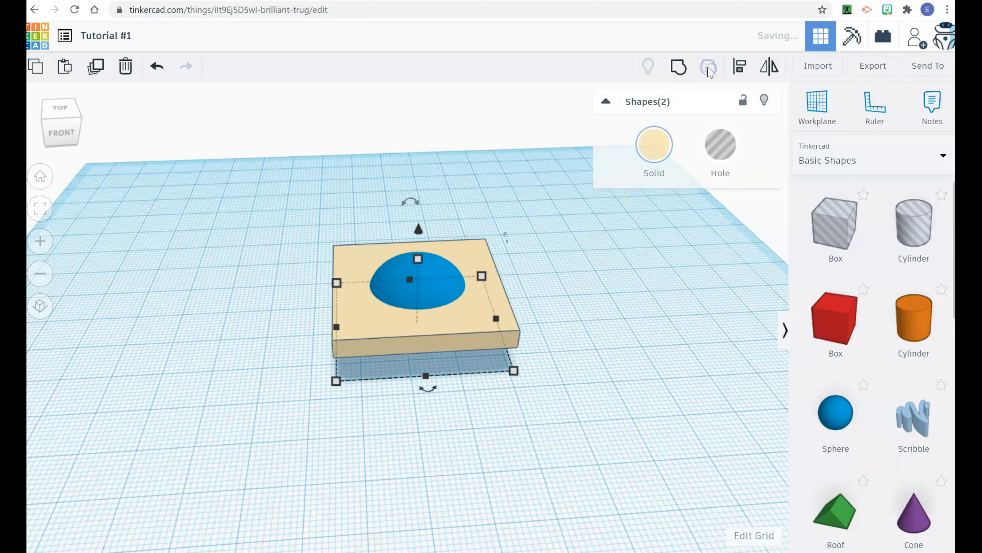
pyautogui.click(622, 324)
pyautogui.moveTo(403, 287); pyautogui.dragTo(243, 288)
pyautogui.click(460, 418)
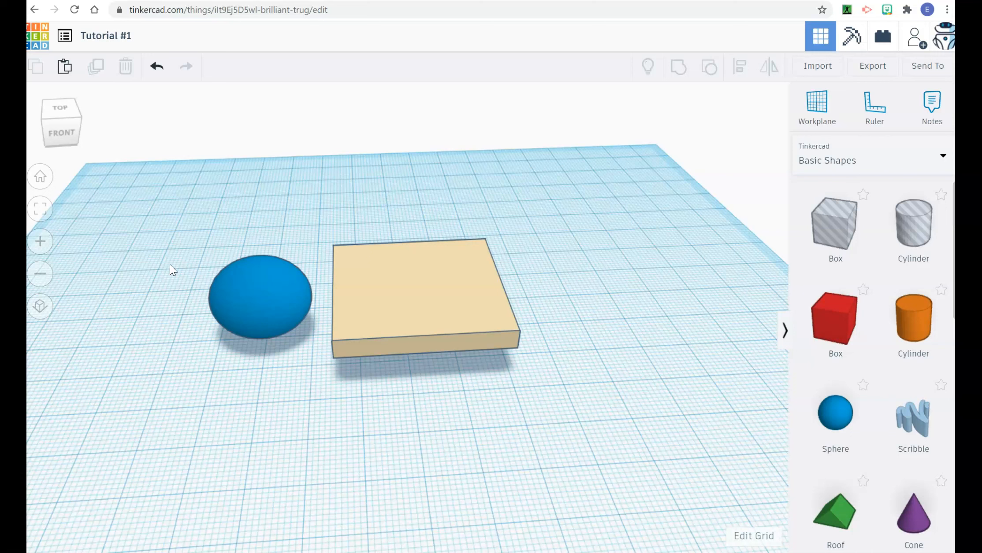
pyautogui.click(241, 305)
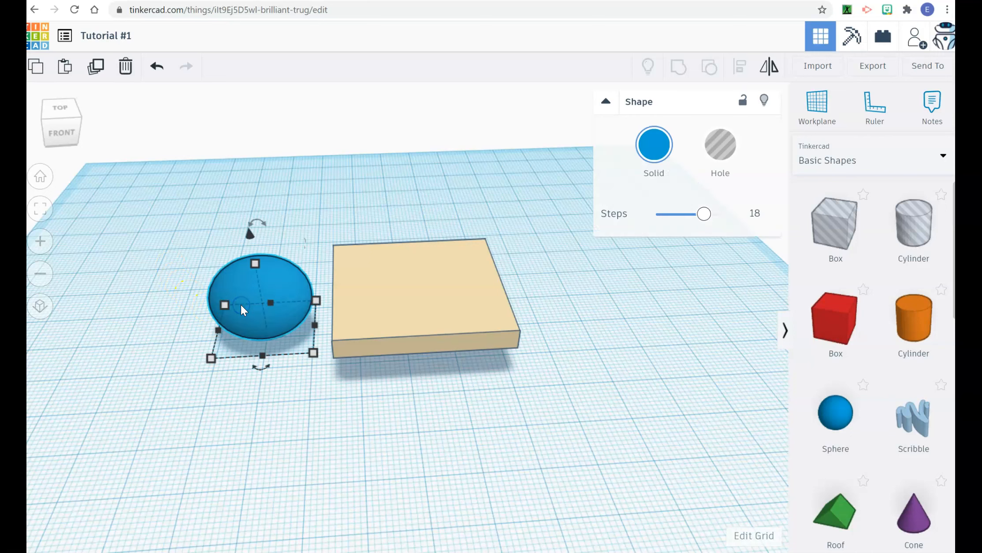
pyautogui.press('Delete')
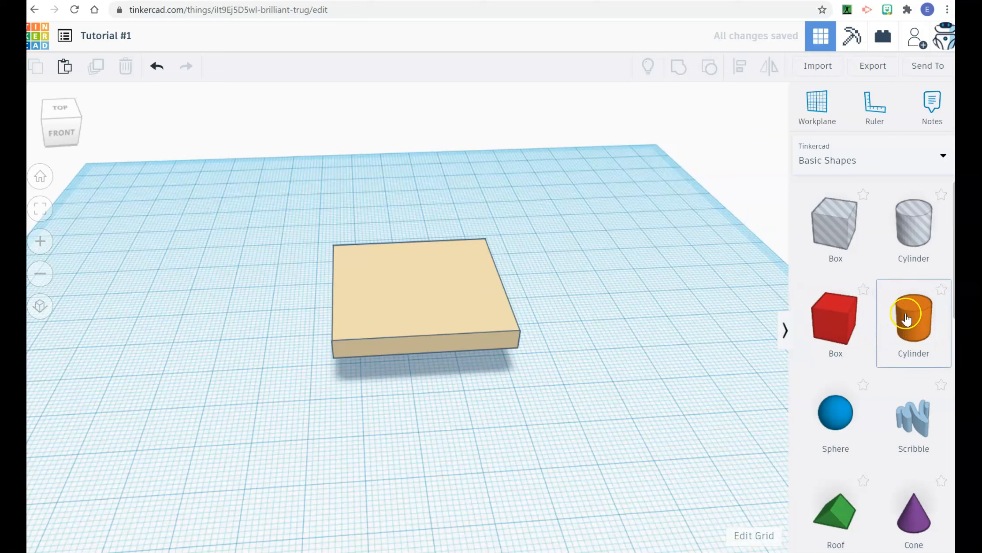
# Place an orange cylinder beside the slab's left side and turn it into a hole
pyautogui.moveTo(906, 318); pyautogui.dragTo(219, 347)
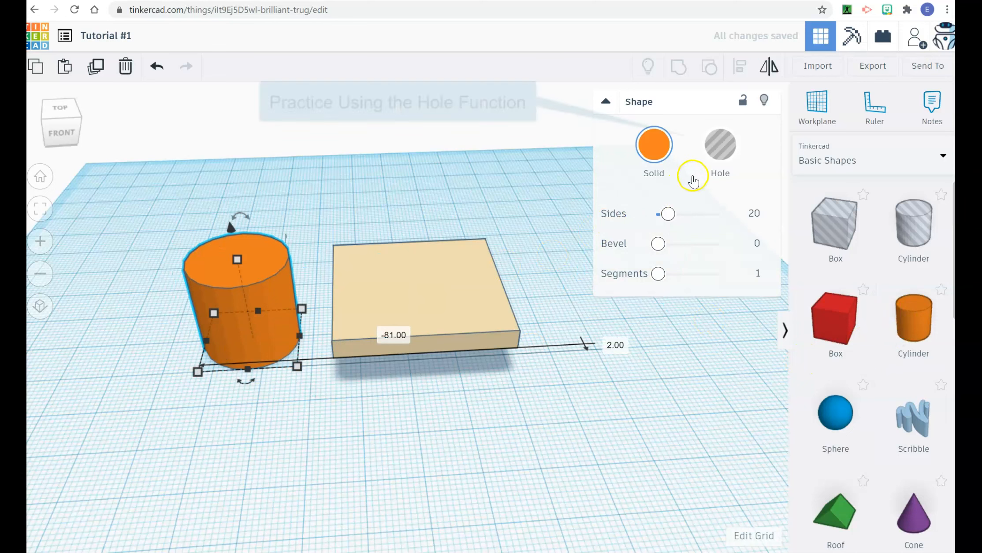
pyautogui.click(726, 146)
pyautogui.click(615, 401)
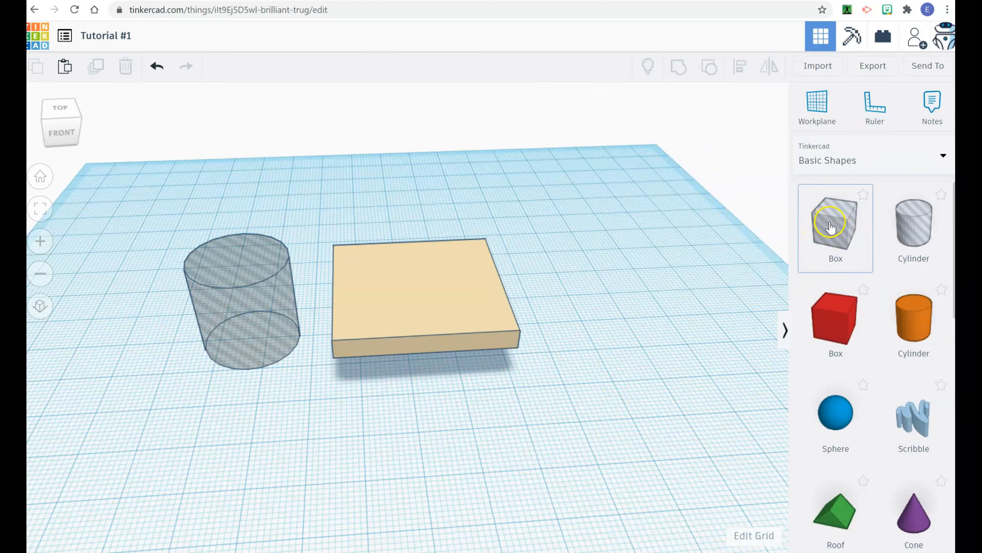
# Place a ready-made hole cylinder at the slab's front right and delete it again
pyautogui.moveTo(899, 219); pyautogui.dragTo(543, 372)
pyautogui.press('Delete')
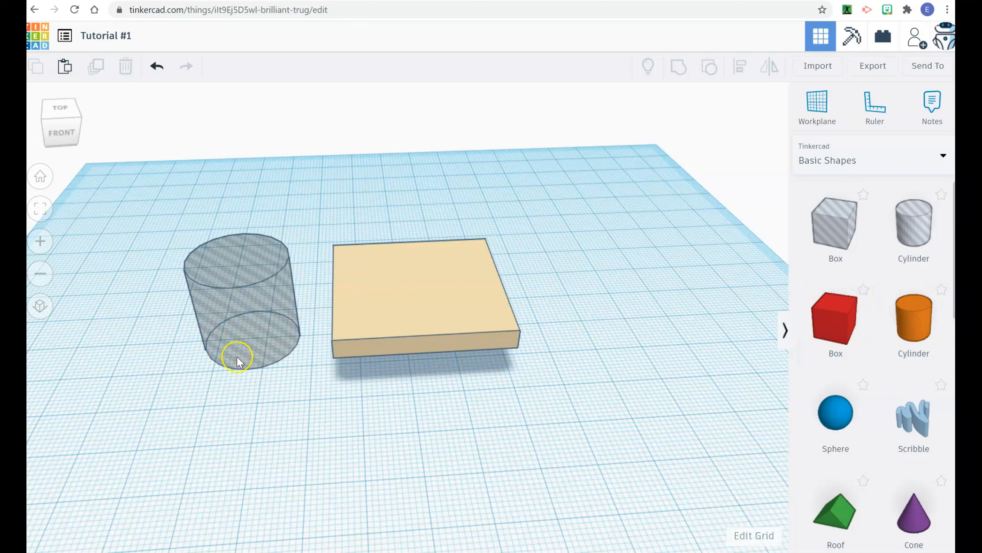
# Lower the slab by 6.28 mm so that it sits on the workplane
pyautogui.click(443, 310)
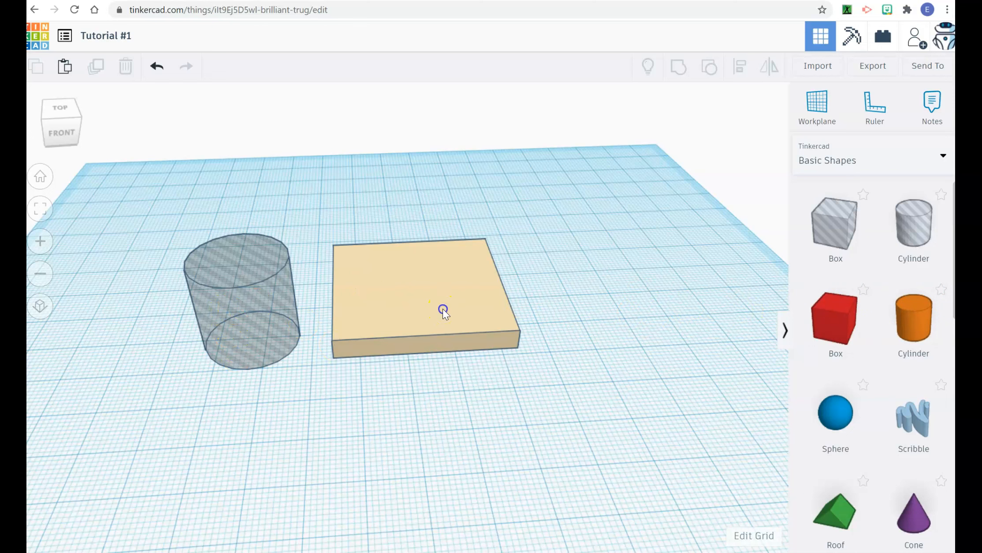
pyautogui.moveTo(417, 261); pyautogui.dragTo(412, 285)
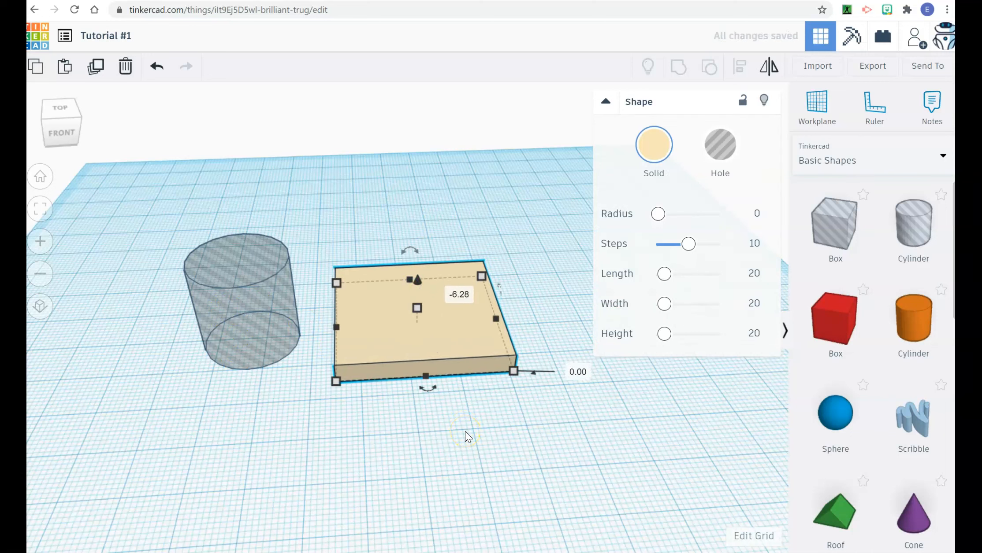
pyautogui.click(465, 433)
pyautogui.moveTo(465, 432); pyautogui.dragTo(466, 443, button='right')
pyautogui.click(432, 309)
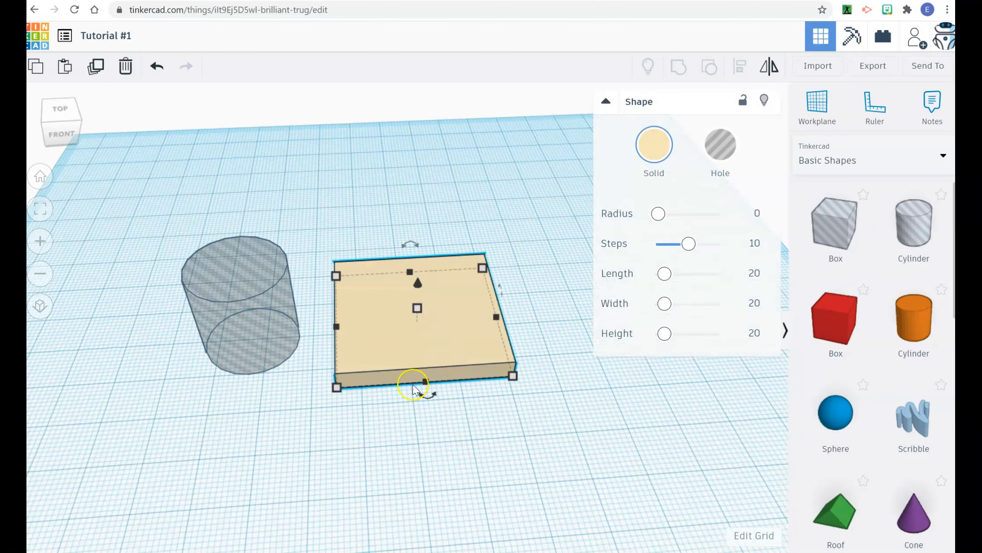
pyautogui.click(423, 431)
# Align the cylinder hole and the slab so that they share the same horizontal centre
pyautogui.moveTo(515, 428); pyautogui.dragTo(205, 243)
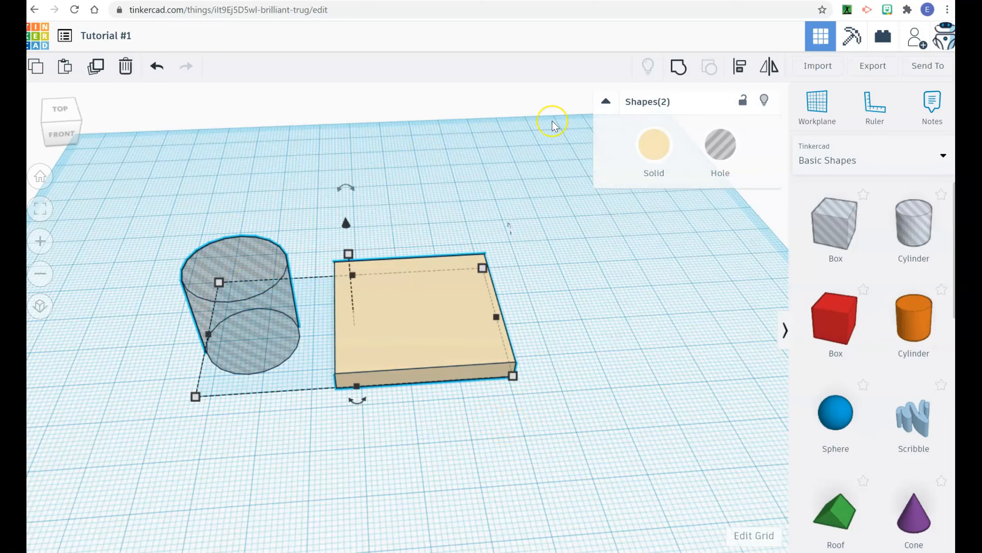
pyautogui.click(740, 69)
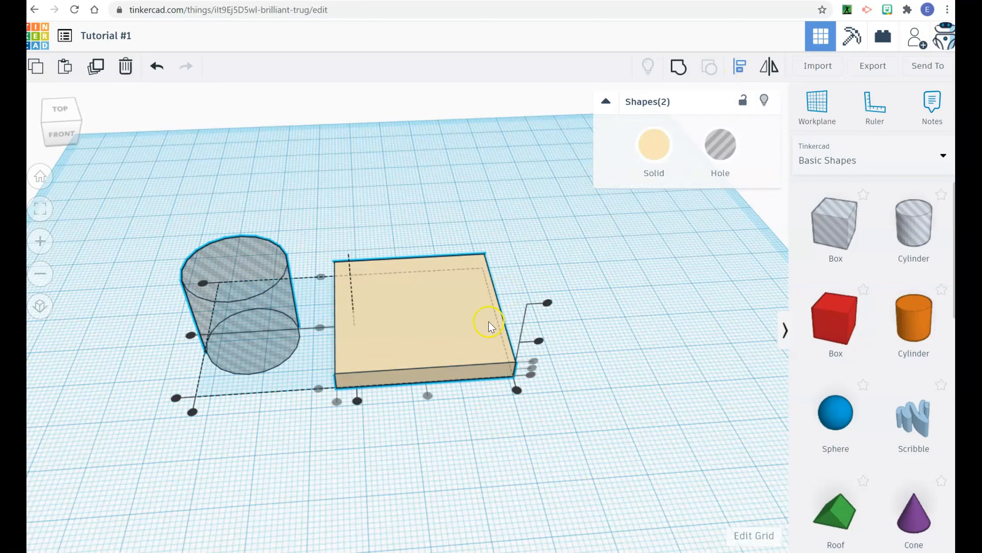
pyautogui.click(357, 401)
pyautogui.click(330, 397)
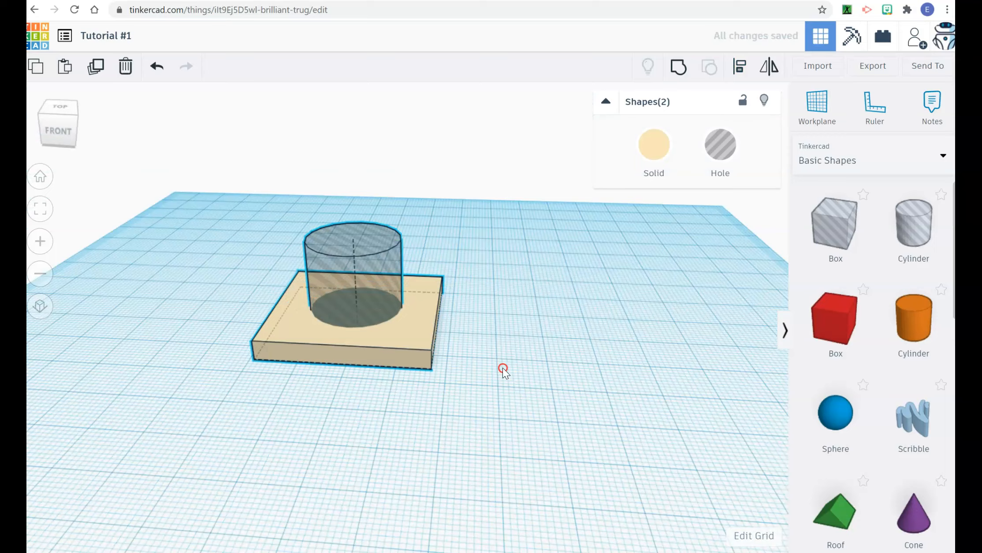
pyautogui.moveTo(519, 412); pyautogui.dragTo(519, 422, button='right')
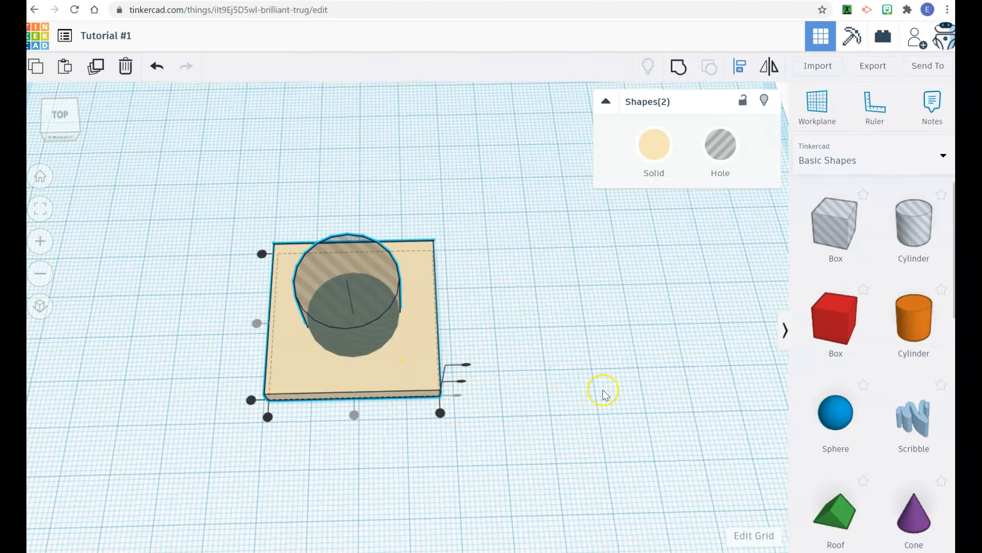
# Group the slab with the centred cylinder hole to cut a round opening through it, and undo the grouping
pyautogui.click(572, 397)
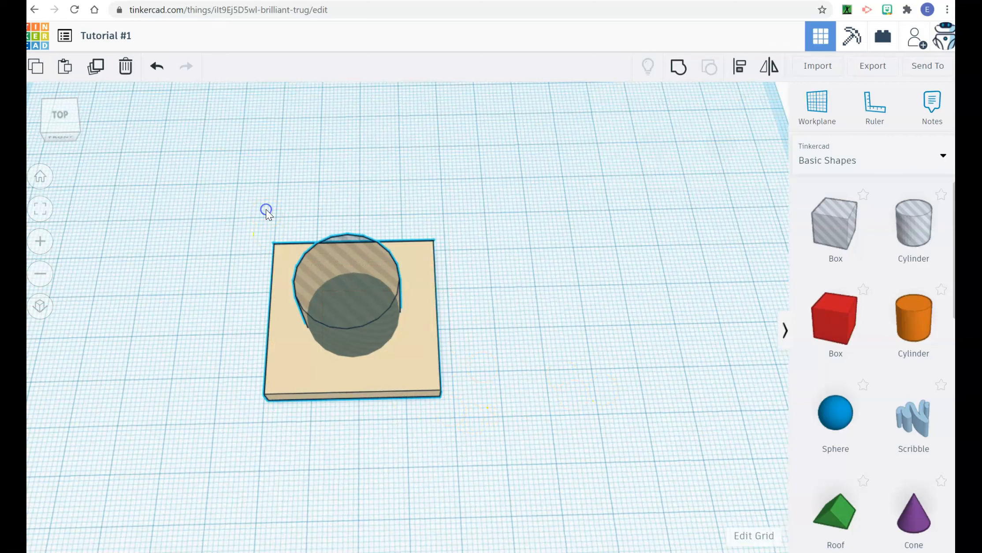
pyautogui.moveTo(266, 210); pyautogui.dragTo(265, 210)
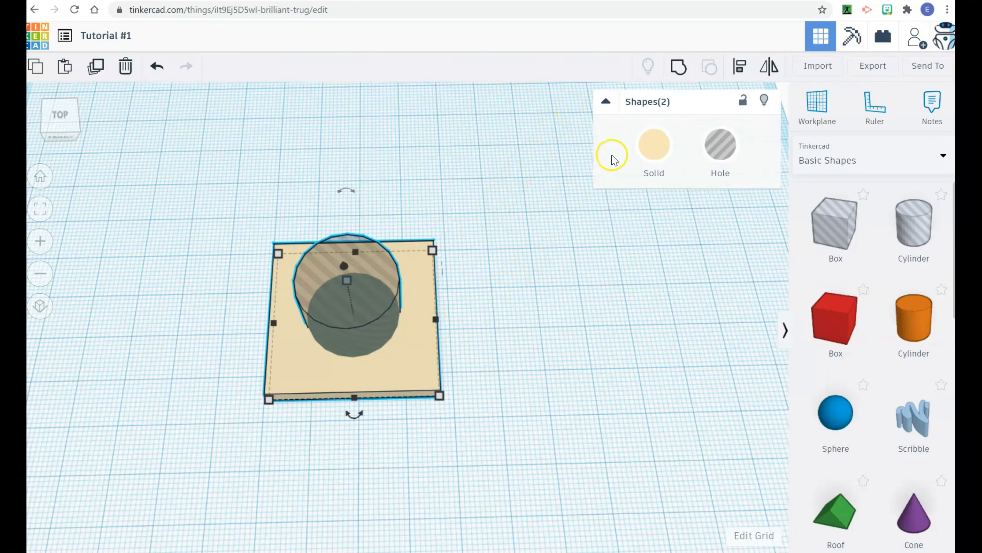
pyautogui.click(678, 68)
pyautogui.moveTo(511, 368); pyautogui.dragTo(471, 246, button='right')
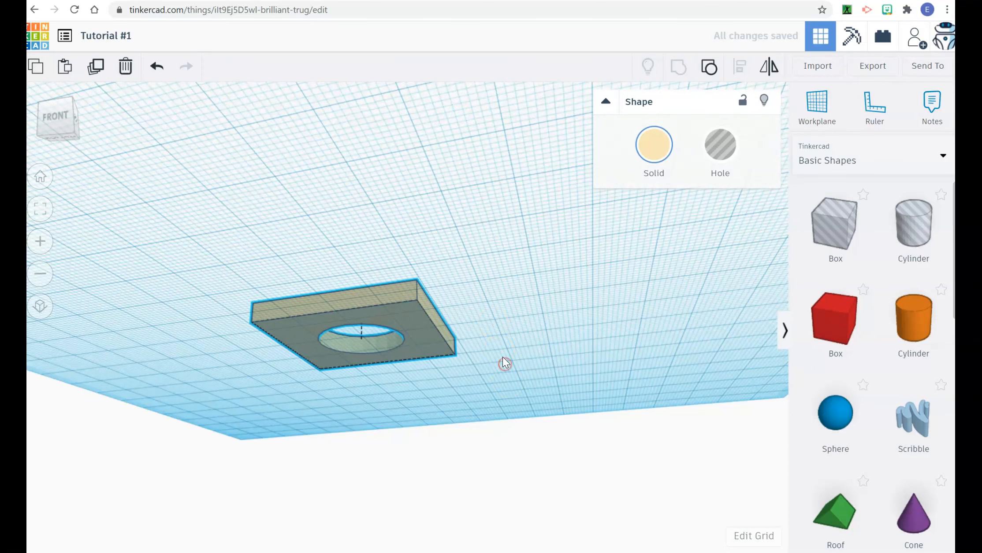
pyautogui.click(156, 67)
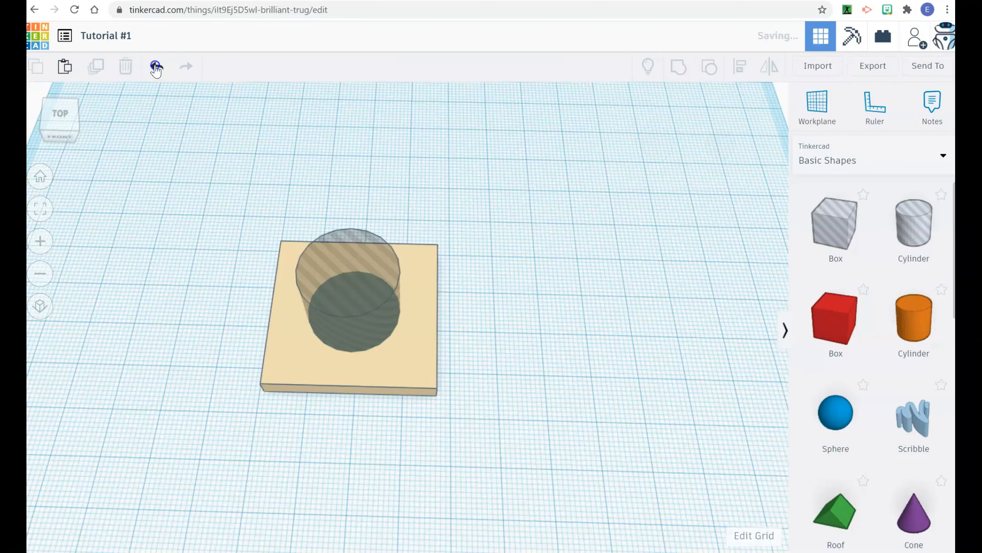
# Move the cylinder hole off the slab's centre so that it overlaps the back right corner
pyautogui.click(354, 290)
pyautogui.moveTo(353, 290); pyautogui.dragTo(443, 293)
pyautogui.click(519, 366)
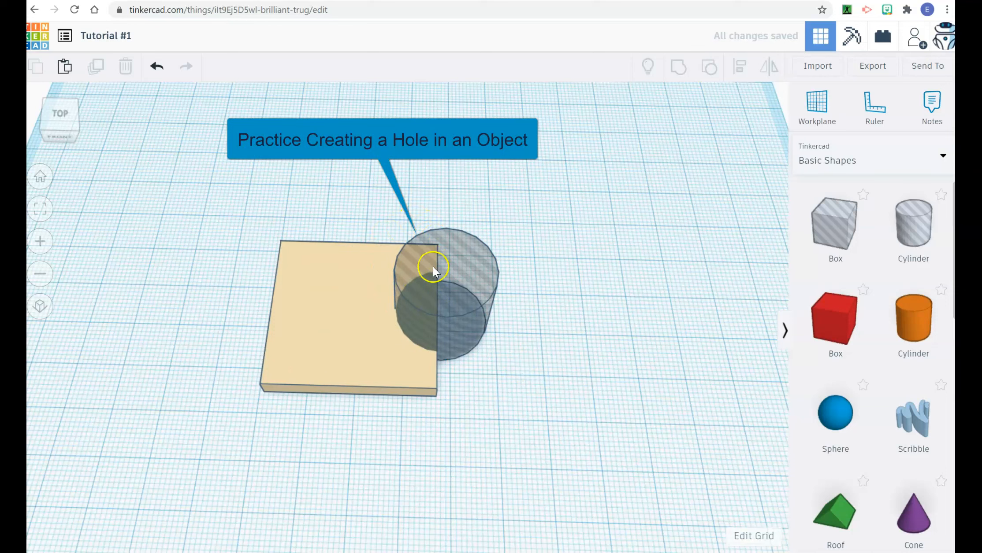
pyautogui.moveTo(437, 266); pyautogui.dragTo(423, 227)
# Copy the cylinder hole and place the duplicate over the slab's front left corner
pyautogui.hotkey('ctrl', 'c')
pyautogui.hotkey('ctrl', 'v')
pyautogui.moveTo(509, 204); pyautogui.dragTo(290, 329)
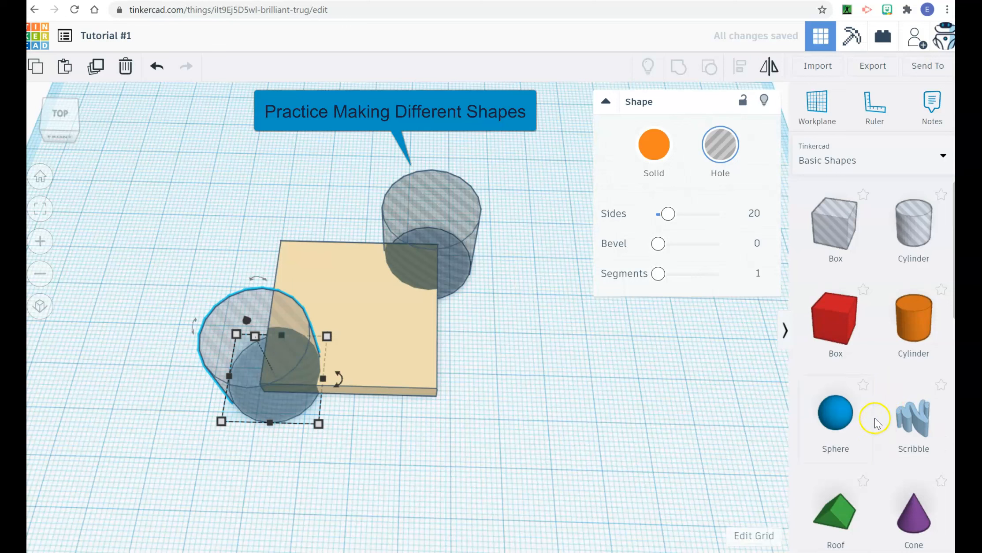
# Add a Tube as a hole shape and place it, reduced in size, near the centre of the slab
pyautogui.scroll(-10, 875, 421)
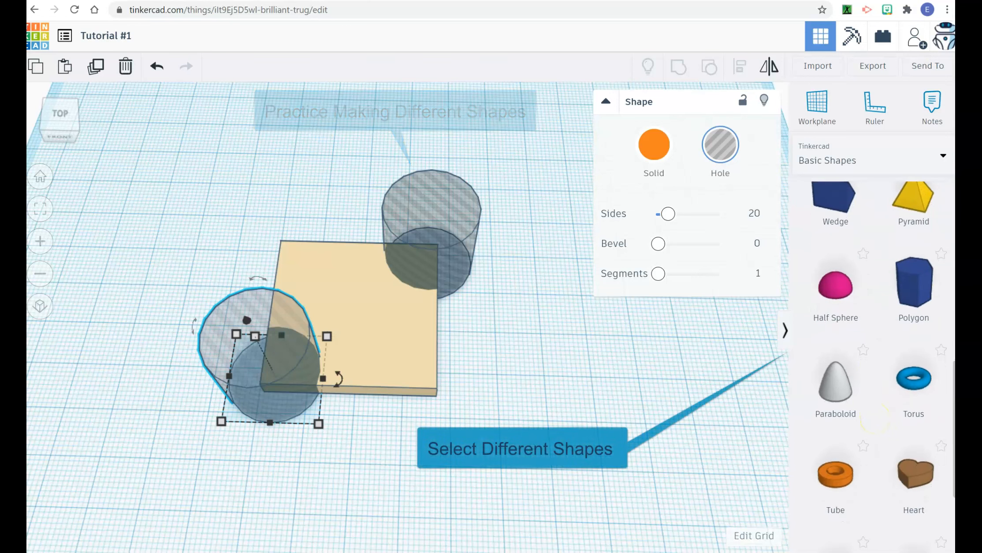
pyautogui.moveTo(835, 472); pyautogui.dragTo(421, 391)
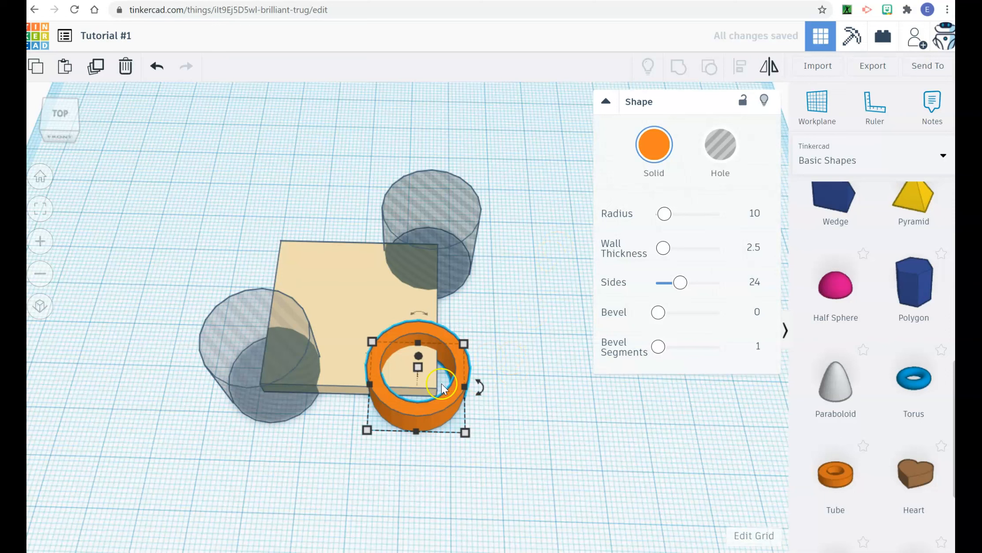
pyautogui.click(719, 148)
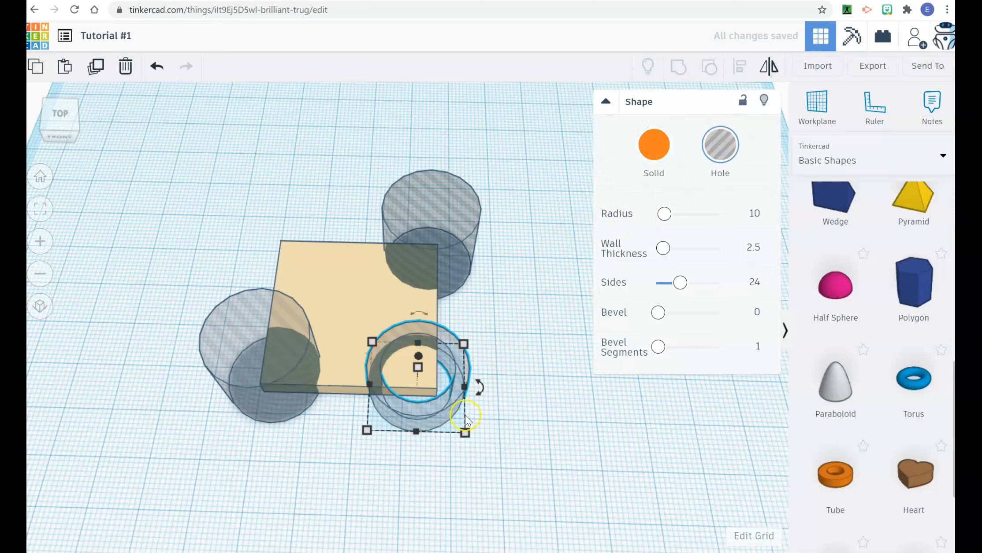
pyautogui.moveTo(465, 433); pyautogui.dragTo(365, 332)
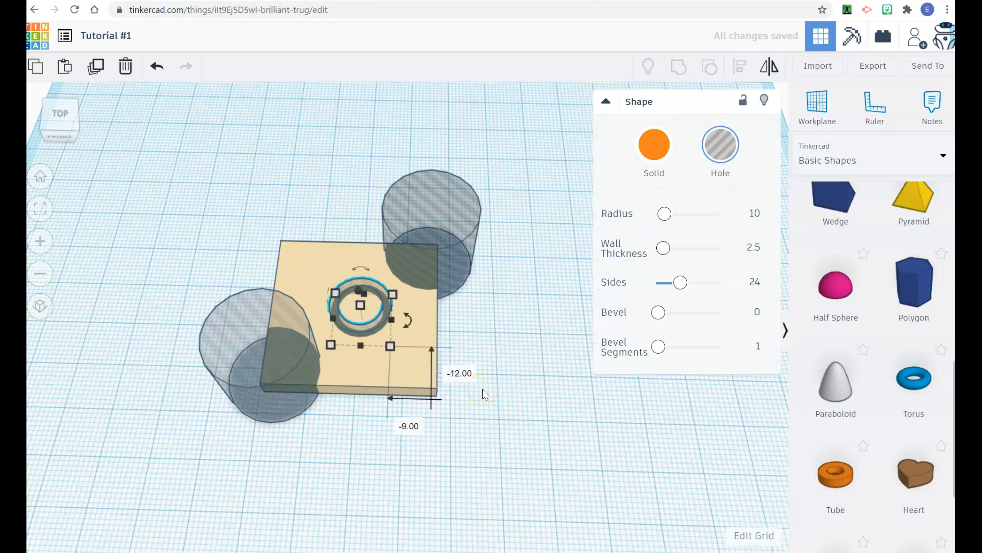
# Group the slab with both cylinder holes and the tube hole to cut the two corners and a ring-shaped opening
pyautogui.click(526, 450)
pyautogui.moveTo(527, 449); pyautogui.dragTo(188, 160)
pyautogui.moveTo(188, 159); pyautogui.dragTo(188, 160)
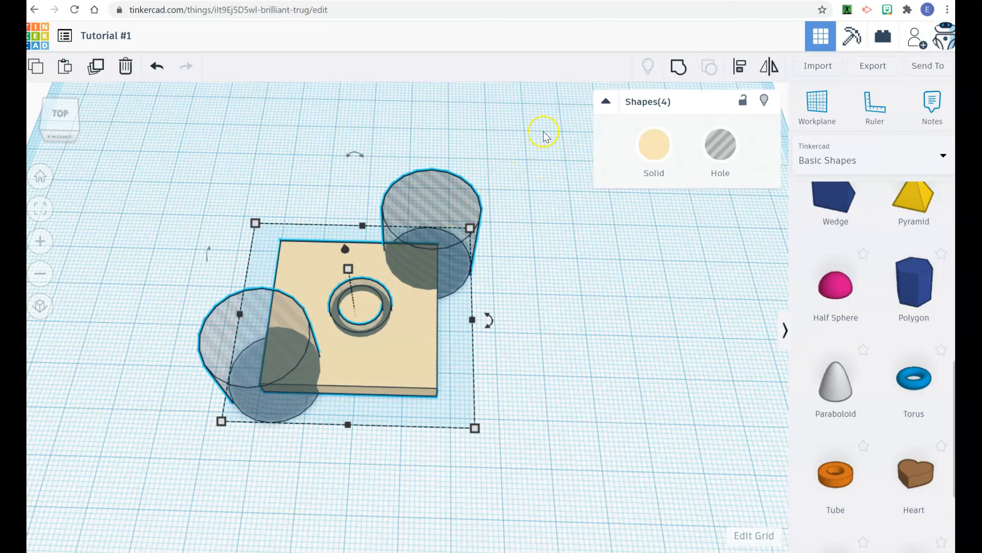
pyautogui.click(504, 434)
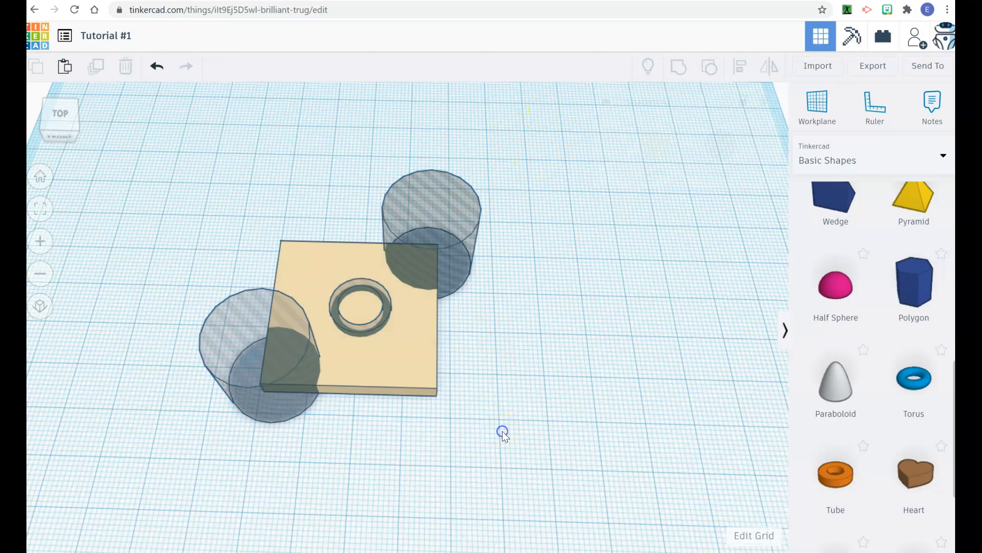
pyautogui.moveTo(507, 443); pyautogui.dragTo(173, 154)
pyautogui.click(679, 69)
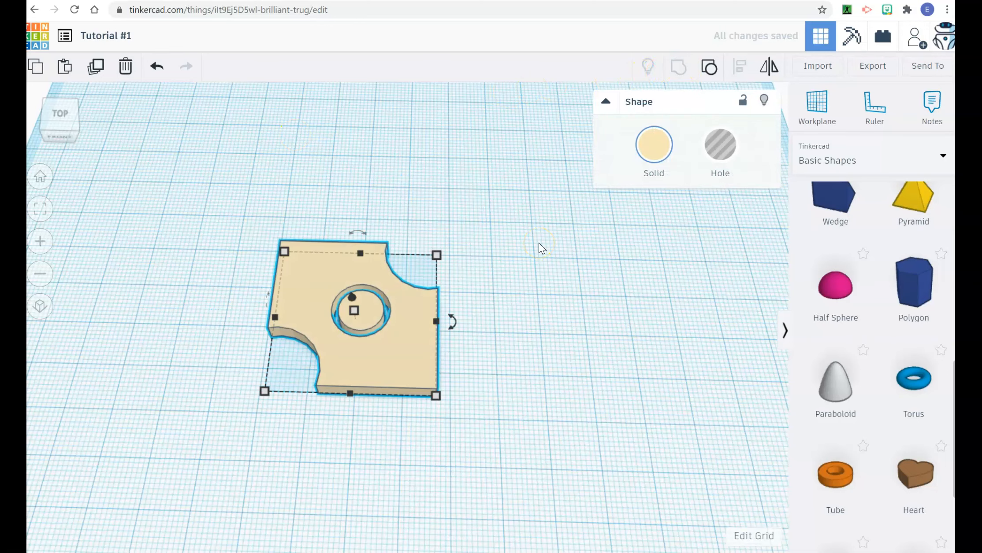
# Examine the cut slab's rounded corners and ring opening from low, overhead and rotated angles
pyautogui.click(468, 356)
pyautogui.moveTo(465, 353); pyautogui.dragTo(454, 376, button='right')
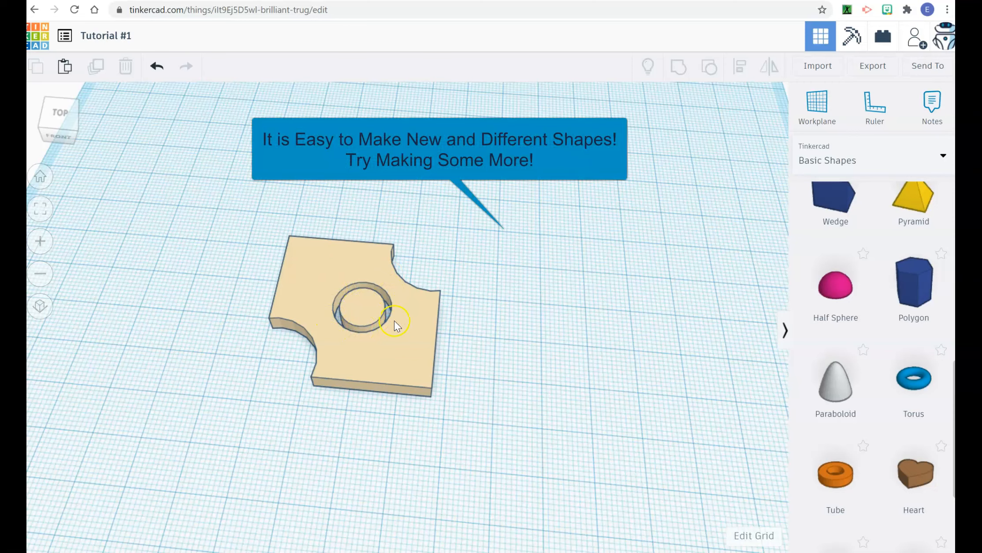
pyautogui.moveTo(479, 315); pyautogui.dragTo(463, 255, button='right')
pyautogui.moveTo(437, 147); pyautogui.dragTo(503, 404, button='right')
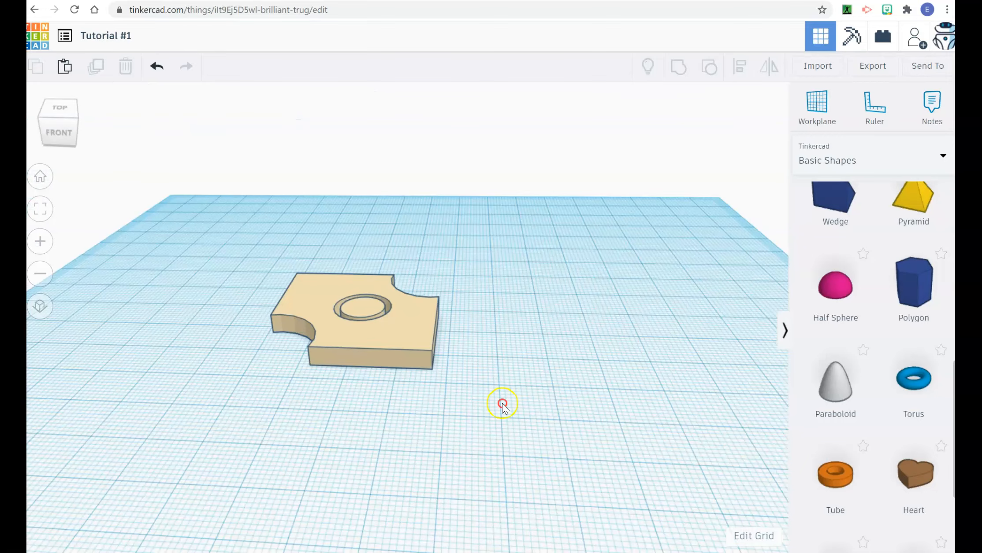
pyautogui.moveTo(364, 378); pyautogui.dragTo(352, 434, button='right')
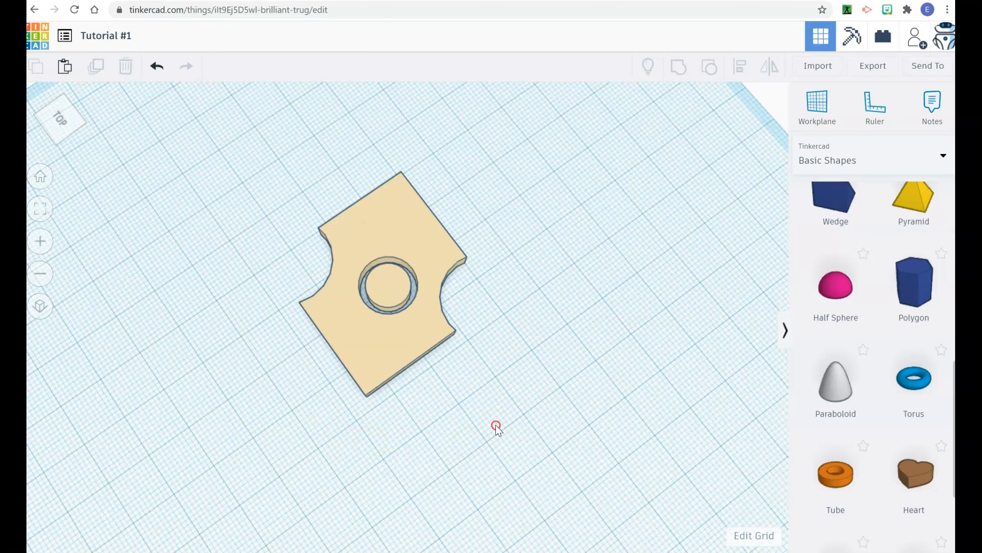
pyautogui.moveTo(556, 400); pyautogui.dragTo(547, 420, button='right')
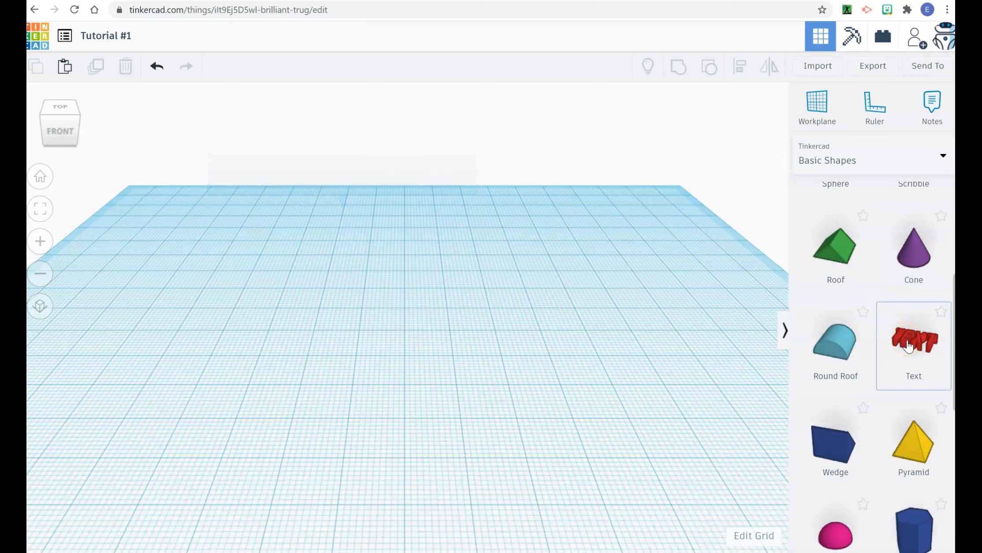
# Add a Text shape from Basic Shapes to the empty workplane and move it closer to the front left
pyautogui.click(867, 161)
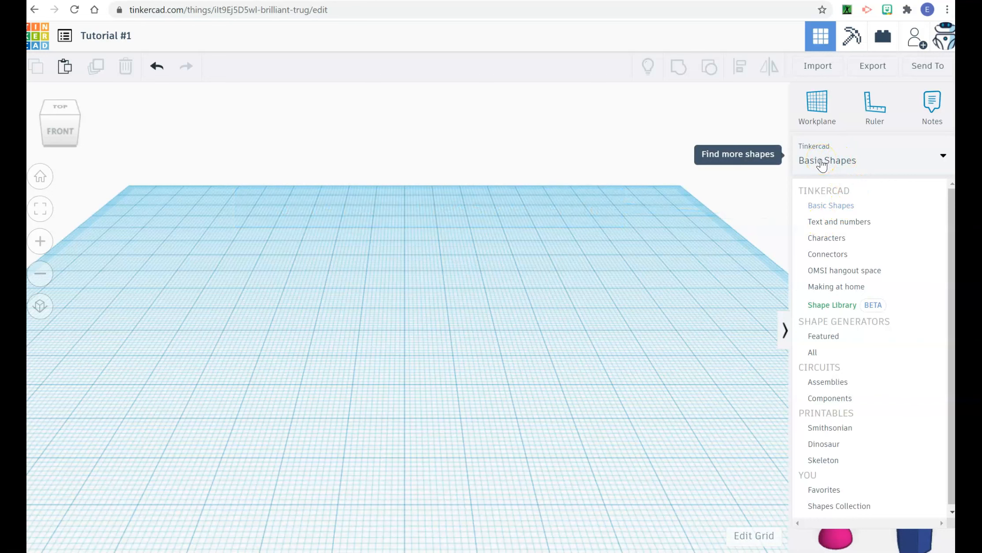
pyautogui.click(757, 224)
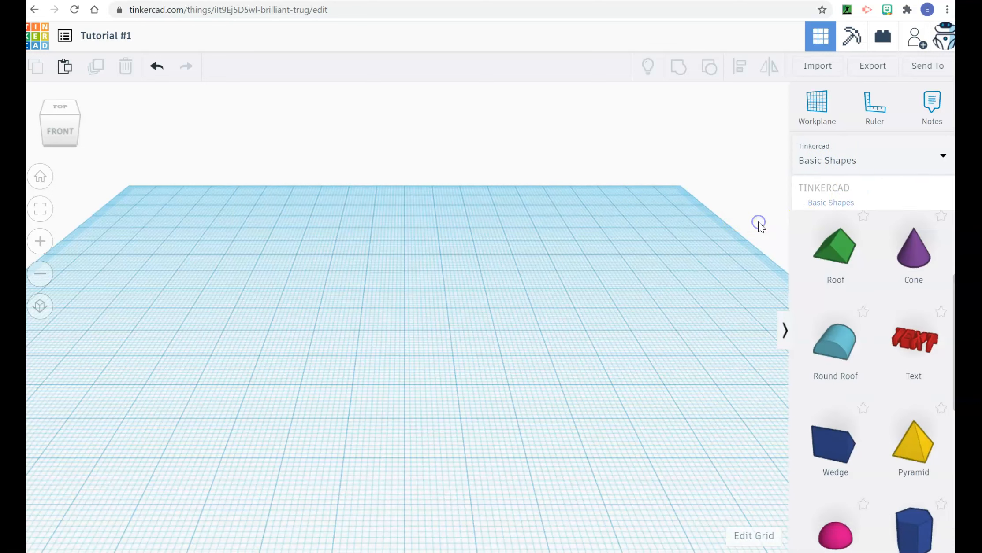
pyautogui.click(918, 346)
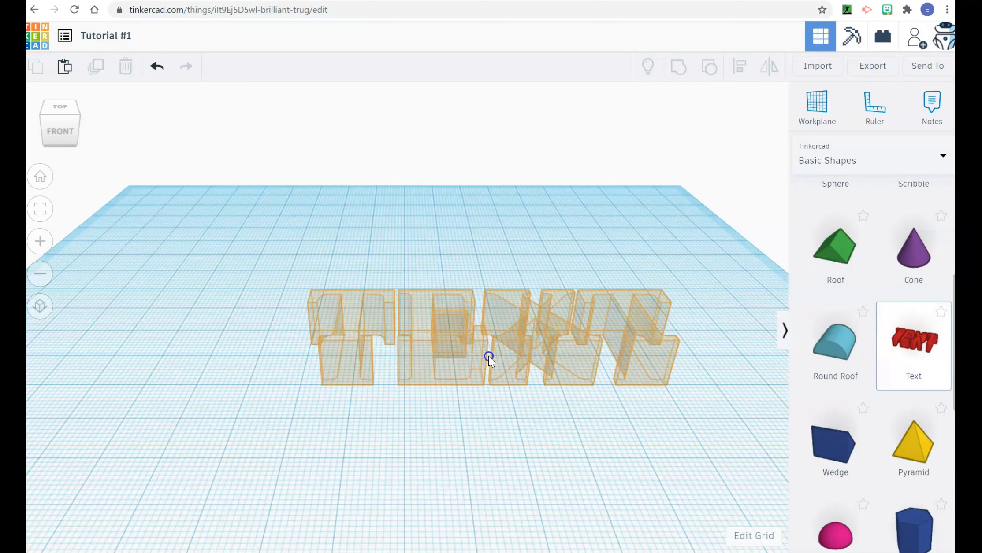
pyautogui.click(450, 349)
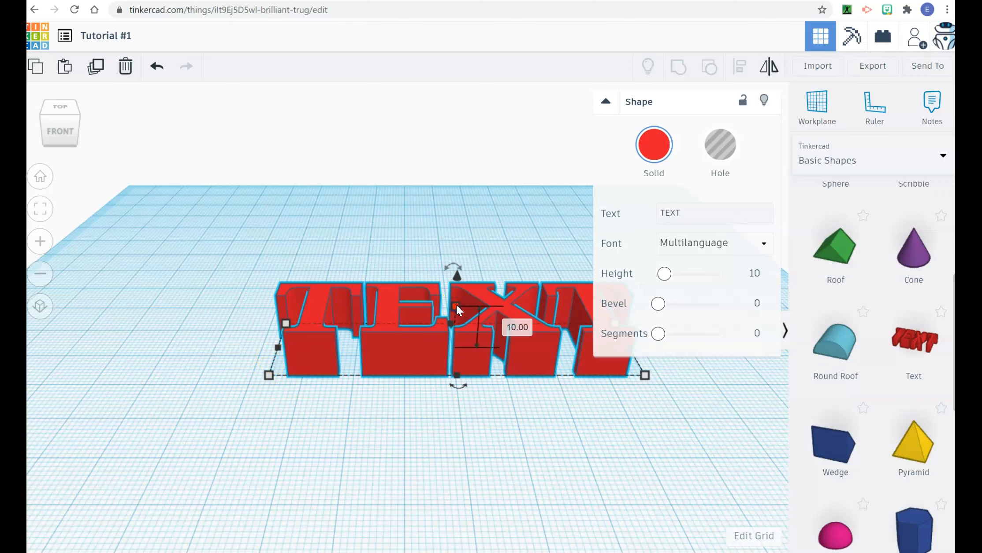
pyautogui.moveTo(396, 317); pyautogui.dragTo(280, 352)
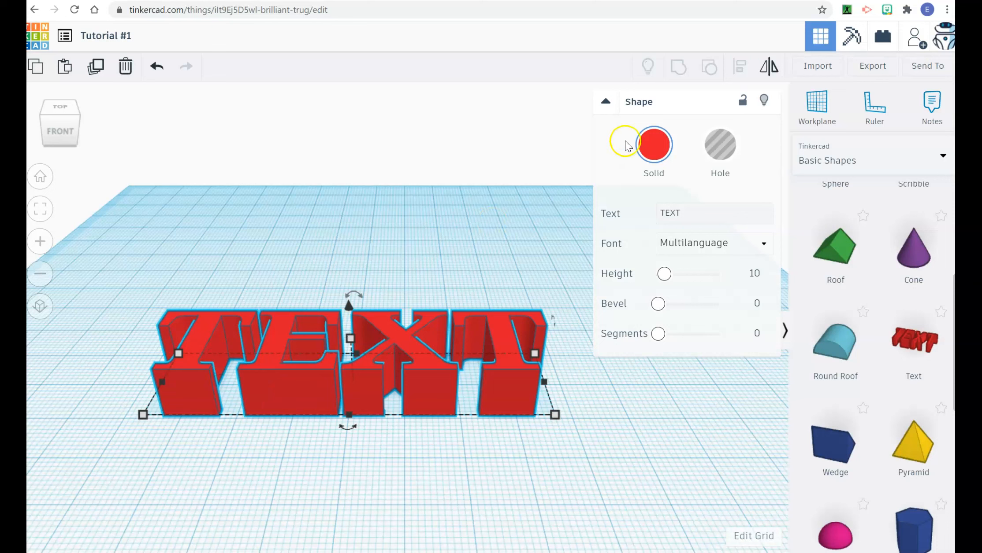
# Colour the text shape light green and change its wording to "Hello"
pyautogui.click(653, 144)
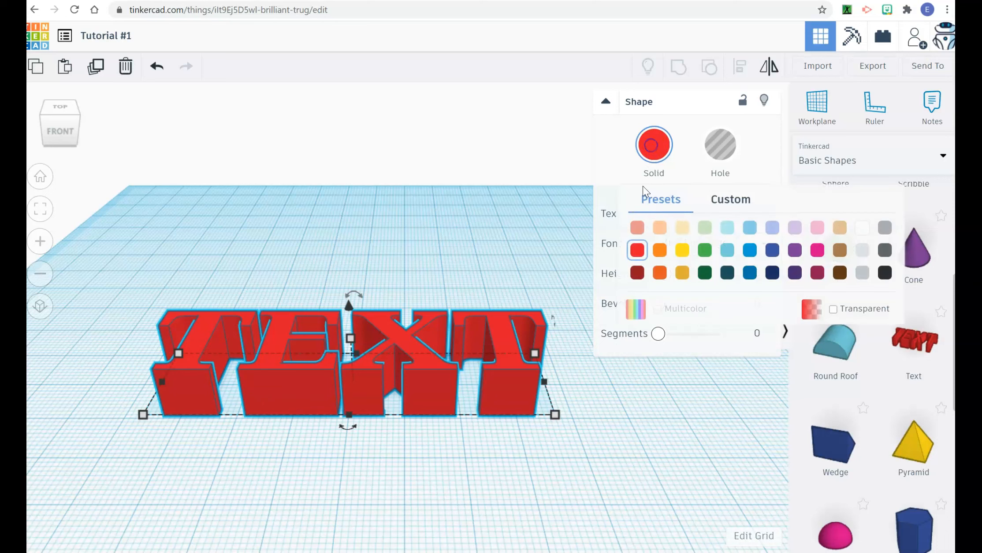
pyautogui.click(705, 228)
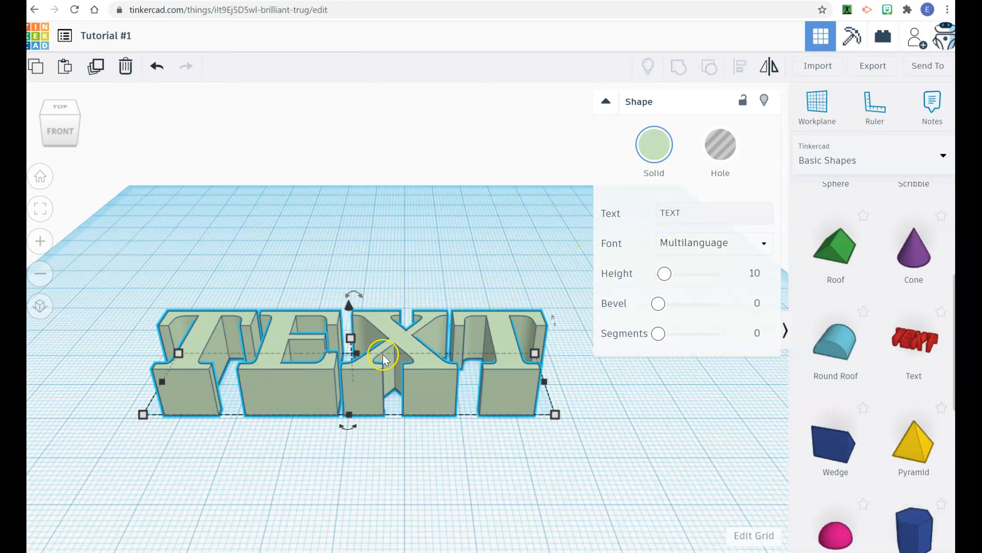
pyautogui.click(660, 212)
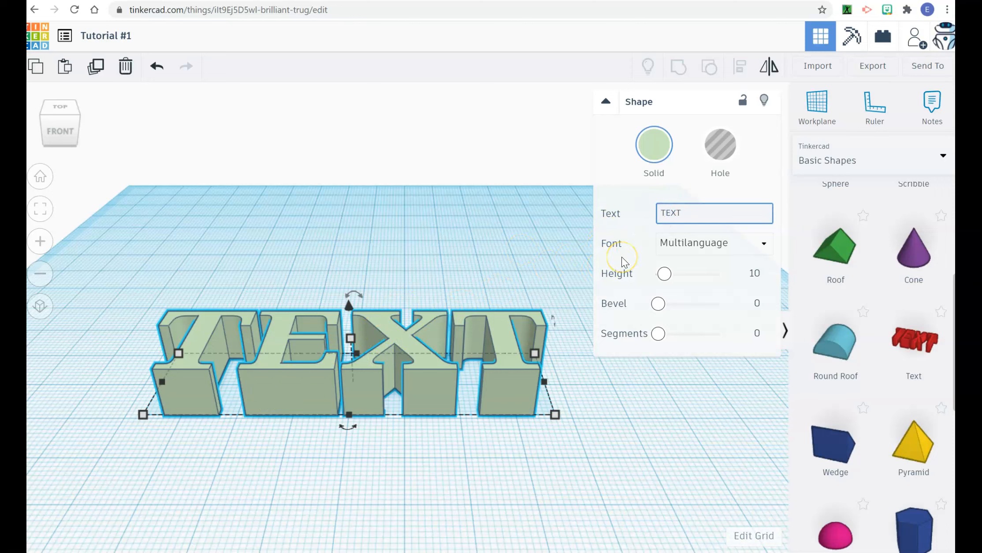
pyautogui.write('He')
pyautogui.write('llo')
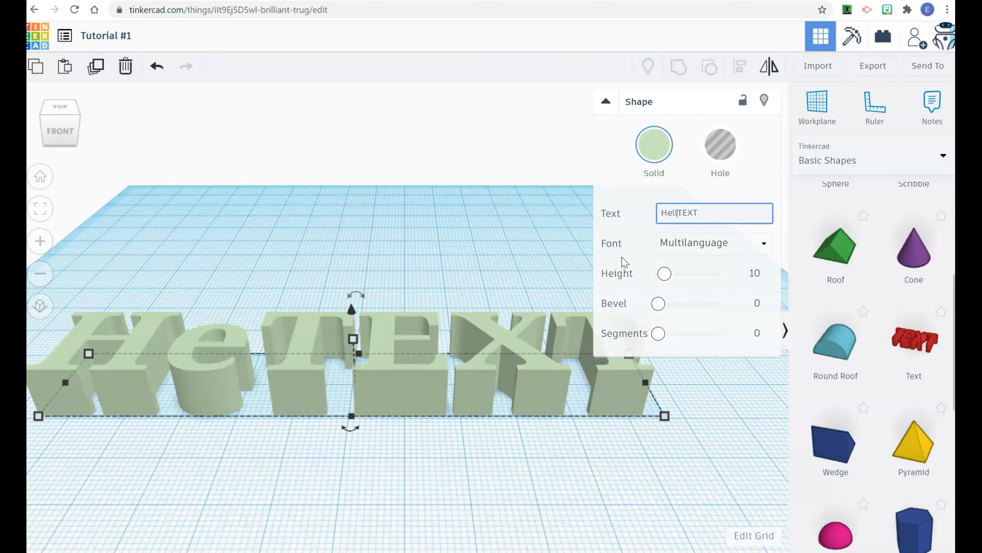
pyautogui.press('Delete')
pyautogui.press('Delete')
pyautogui.press('Delete')
pyautogui.press('Delete')
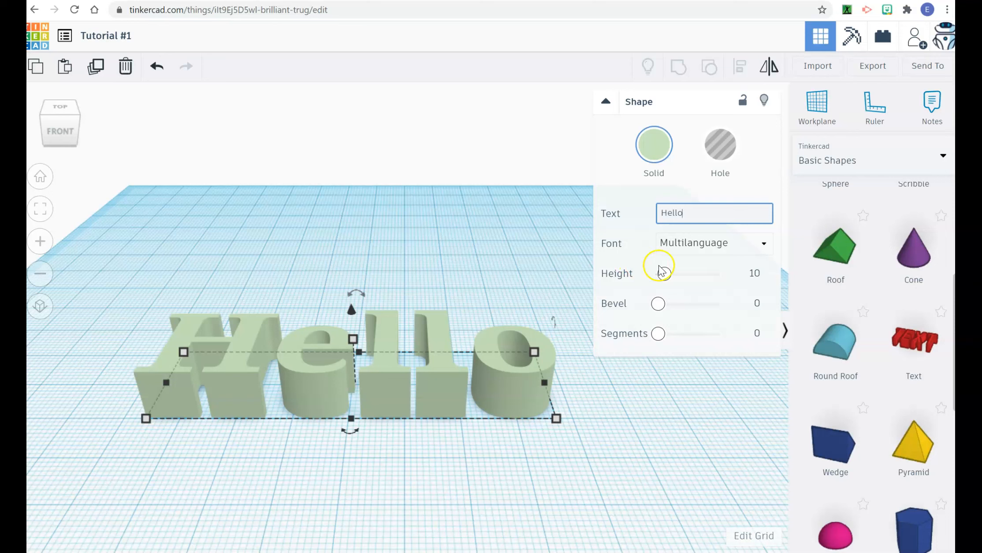
# Try the Sans and Sans Mono fonts on the Hello text, and restore the Multilanguage font
pyautogui.click(760, 248)
pyautogui.click(760, 249)
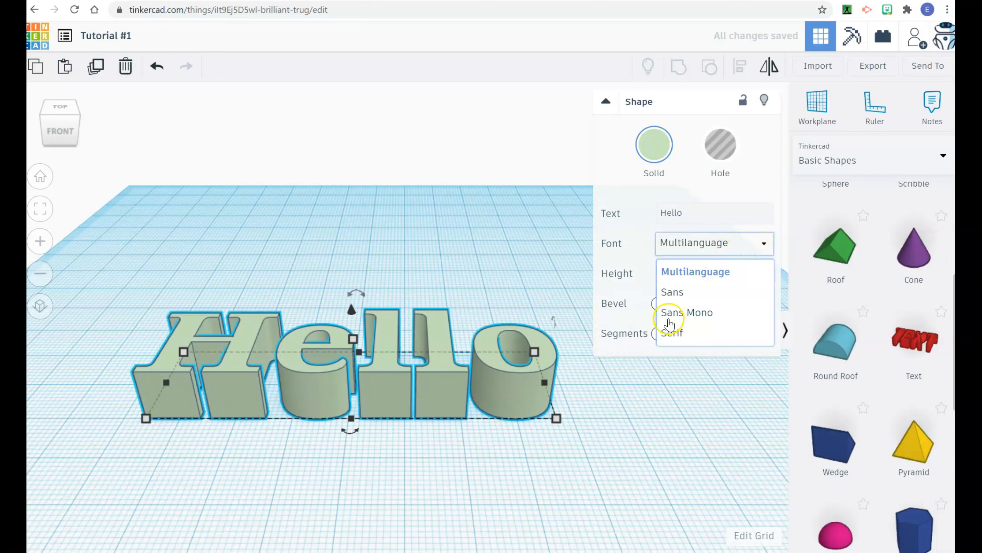
pyautogui.click(672, 293)
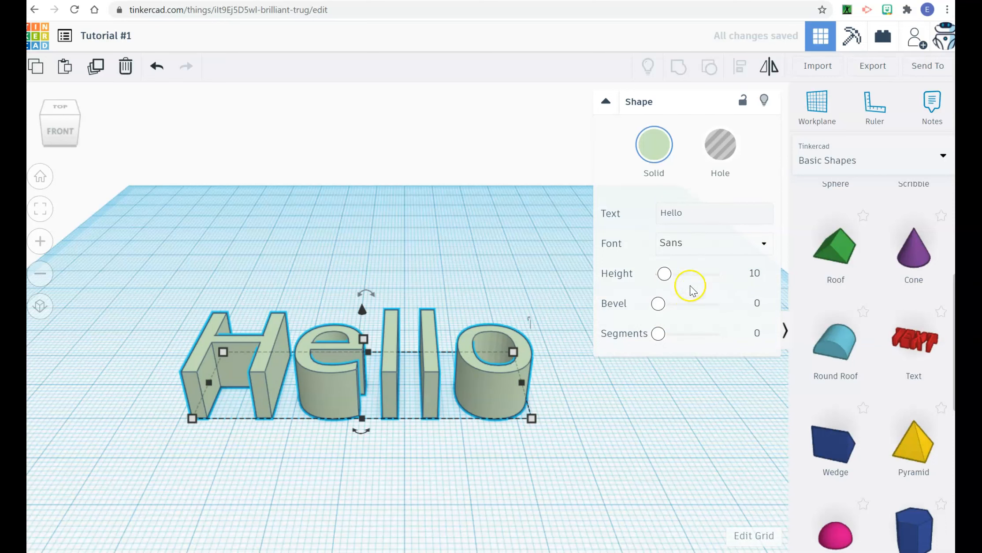
pyautogui.click(680, 245)
pyautogui.click(676, 313)
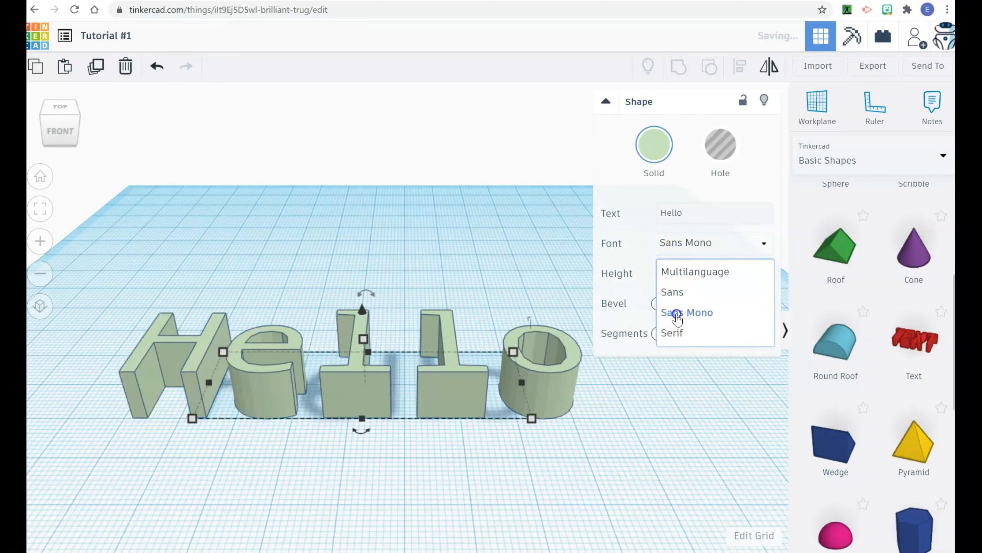
pyautogui.click(677, 211)
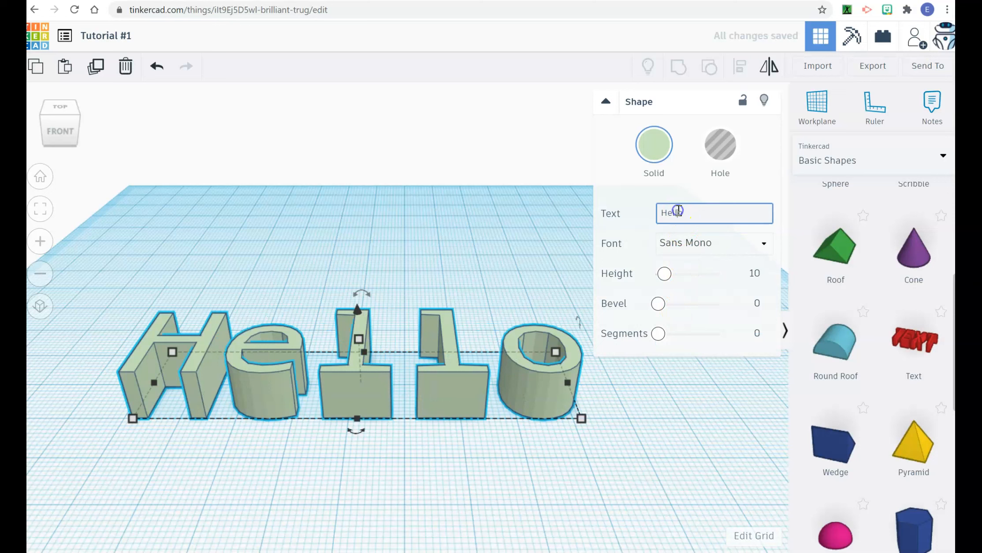
pyautogui.click(709, 244)
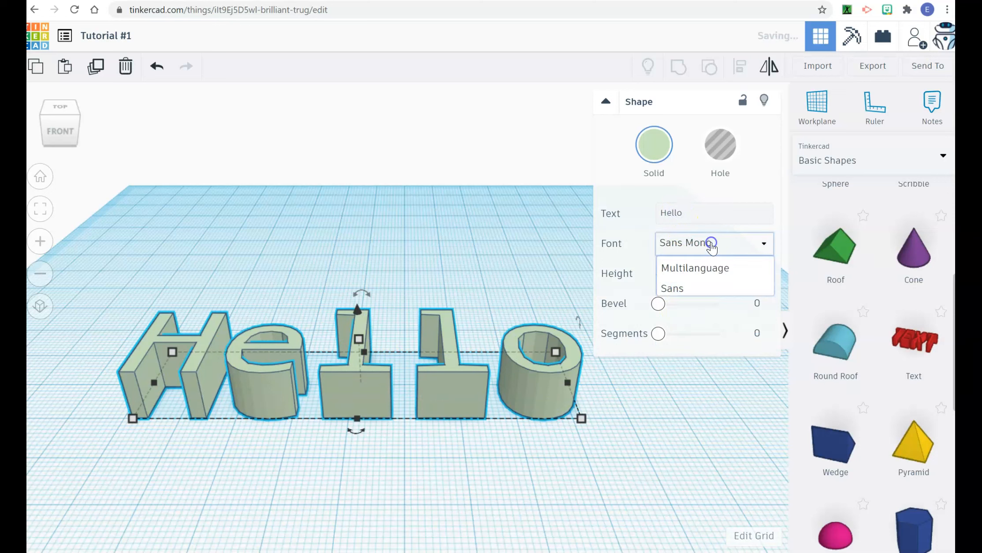
pyautogui.click(689, 274)
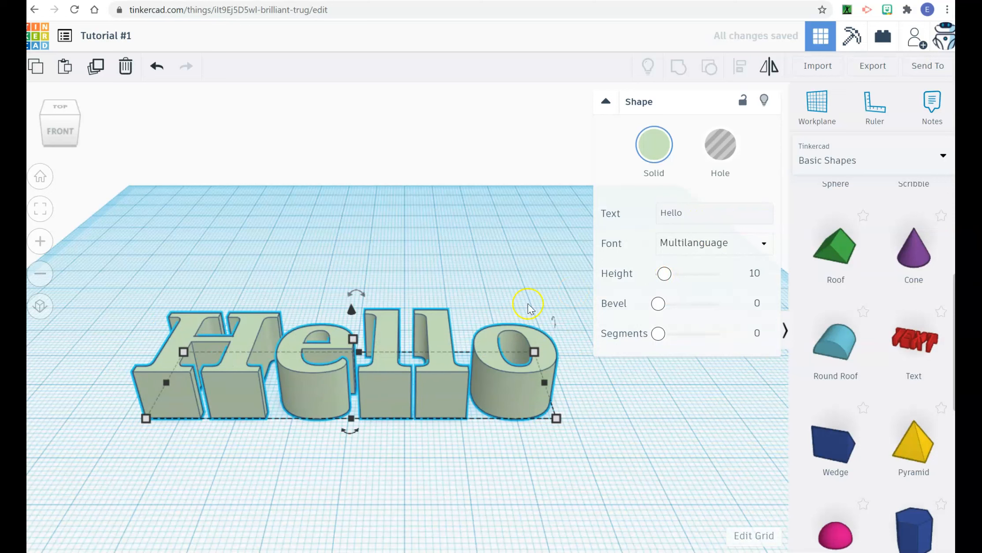
# Try several heights on the Hello text and finish with its Height parameter at 15.13
pyautogui.moveTo(354, 341); pyautogui.dragTo(353, 356)
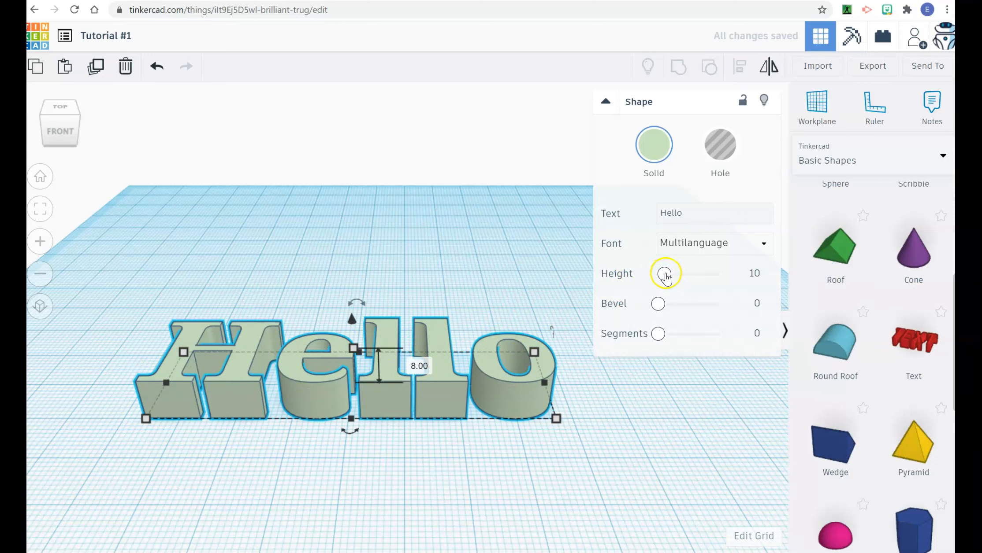
pyautogui.moveTo(665, 278); pyautogui.dragTo(661, 279)
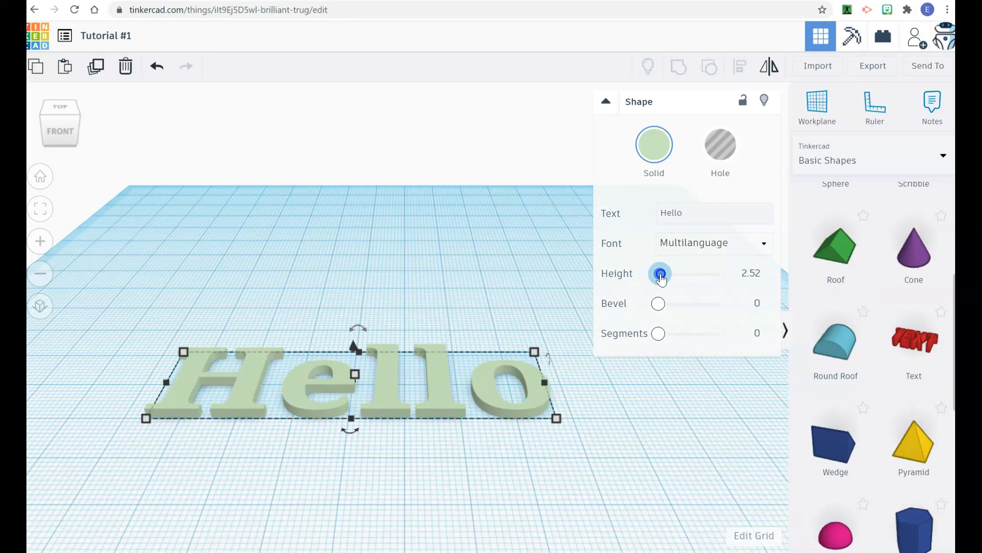
pyautogui.moveTo(660, 279); pyautogui.dragTo(663, 281)
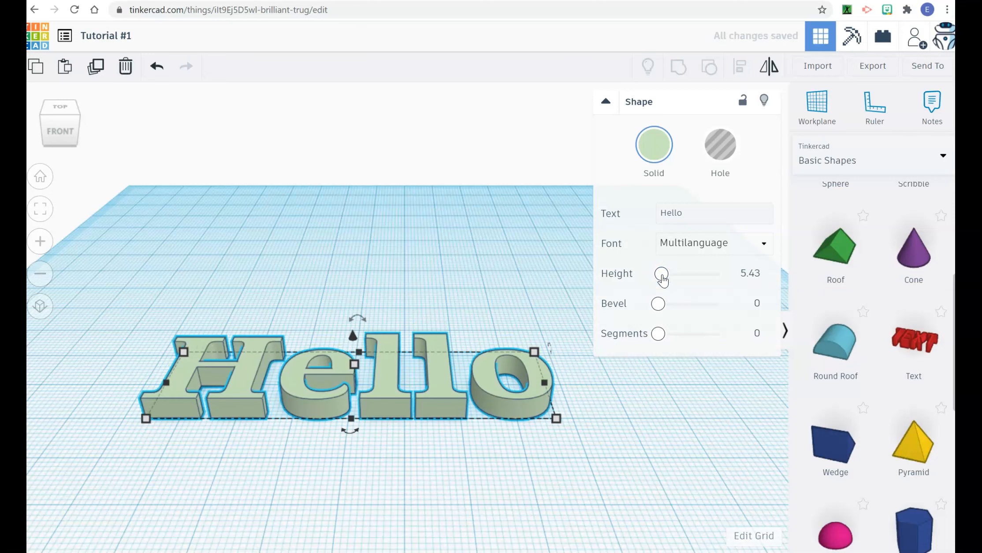
pyautogui.moveTo(662, 281); pyautogui.dragTo(668, 279)
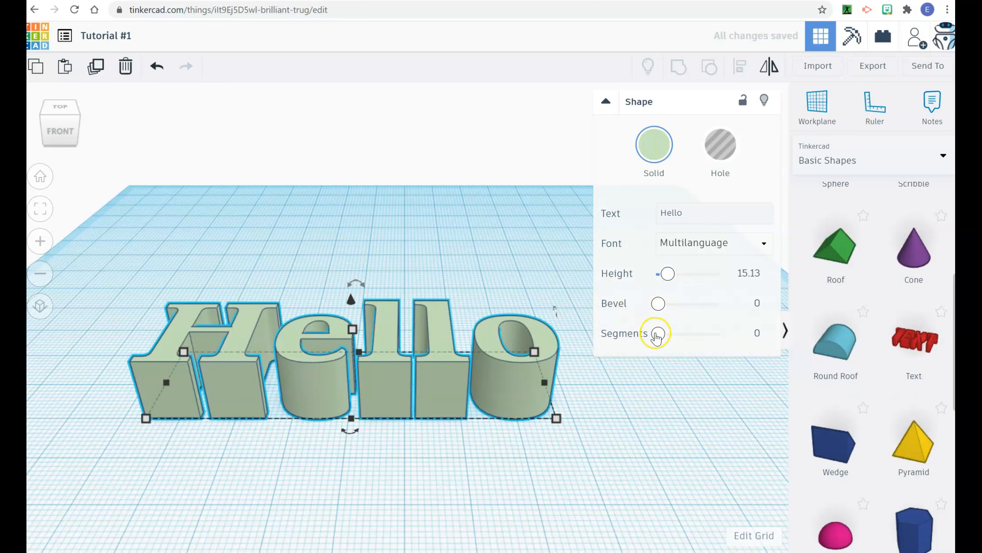
# Give the Hello text a 0.67 bevel with 2 segments, and flatten the shape to 3 mm high
pyautogui.moveTo(656, 337); pyautogui.dragTo(696, 334)
pyautogui.moveTo(658, 305)
pyautogui.mouseDown()
pyautogui.moveTo(683, 304)
pyautogui.moveTo(675, 305)
pyautogui.mouseUp()
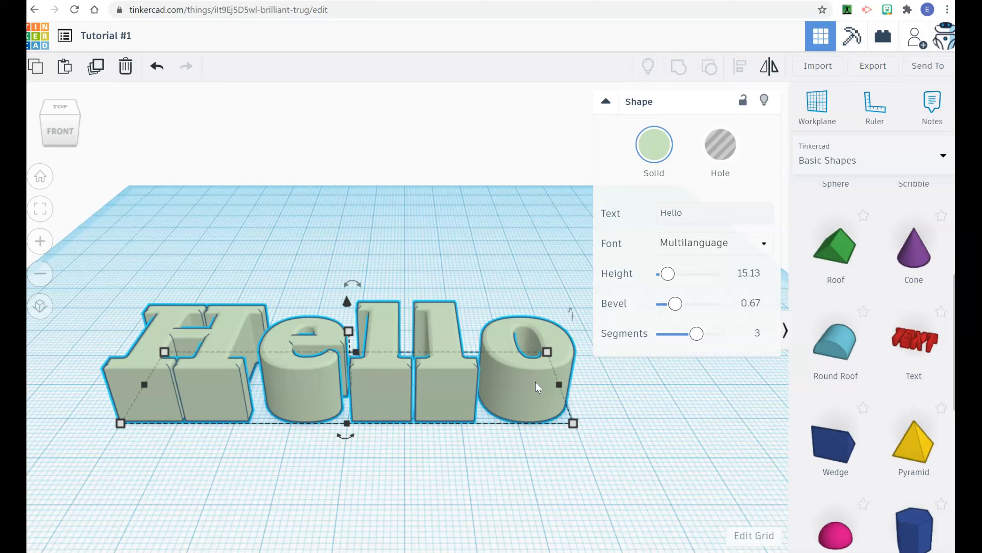
pyautogui.moveTo(673, 309); pyautogui.dragTo(677, 341)
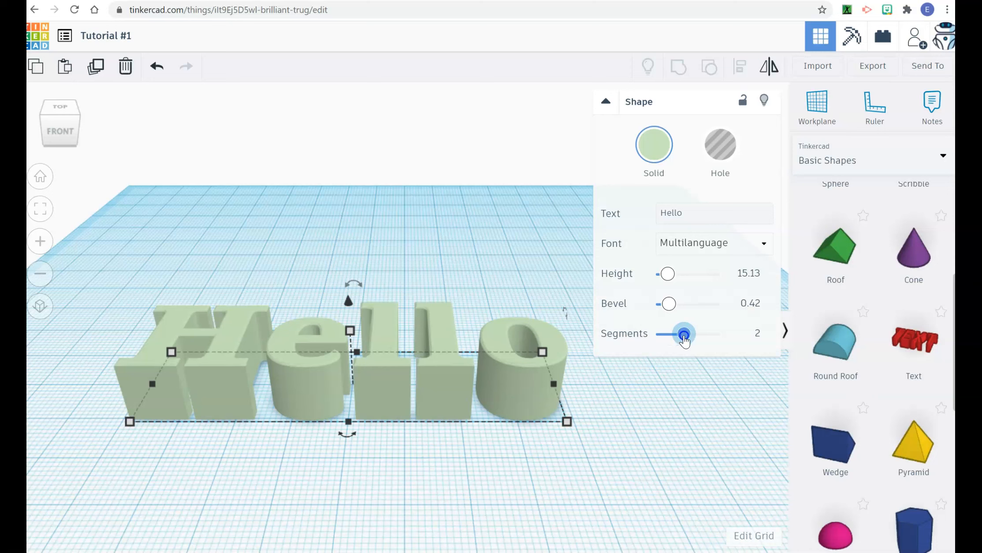
pyautogui.moveTo(669, 304); pyautogui.dragTo(678, 305)
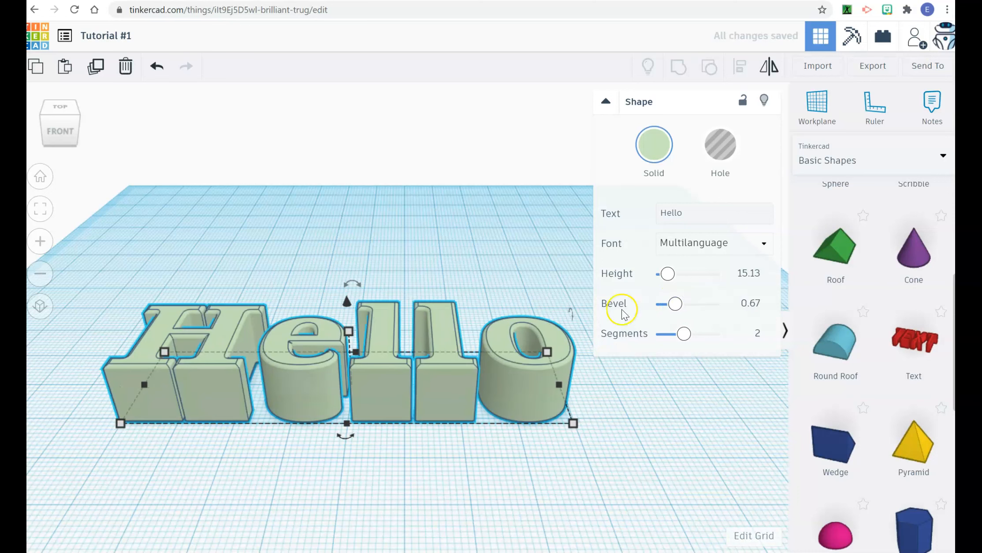
pyautogui.moveTo(348, 331); pyautogui.dragTo(347, 374)
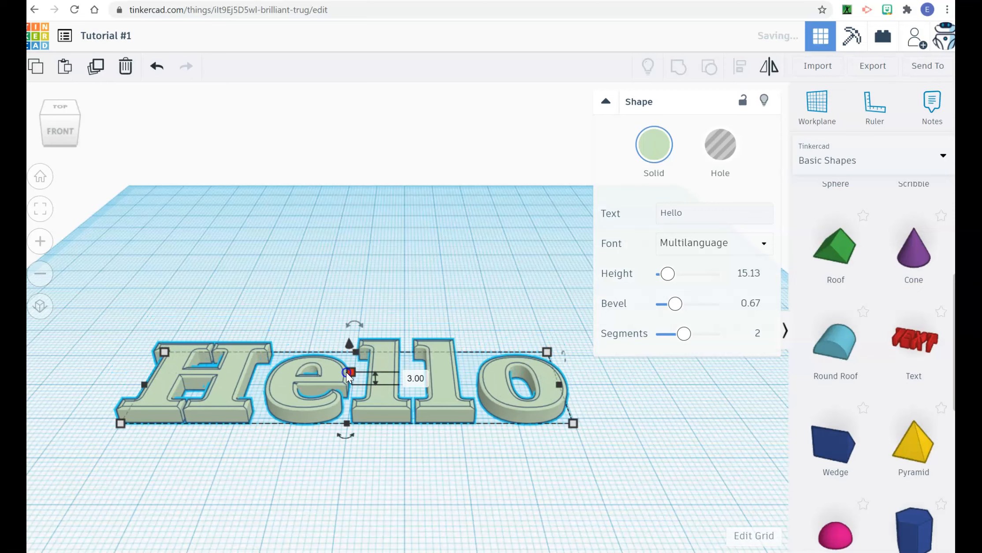
# Turn the solid Hello text shape into a hole and deselect it
pyautogui.moveTo(375, 515); pyautogui.dragTo(371, 536, button='right')
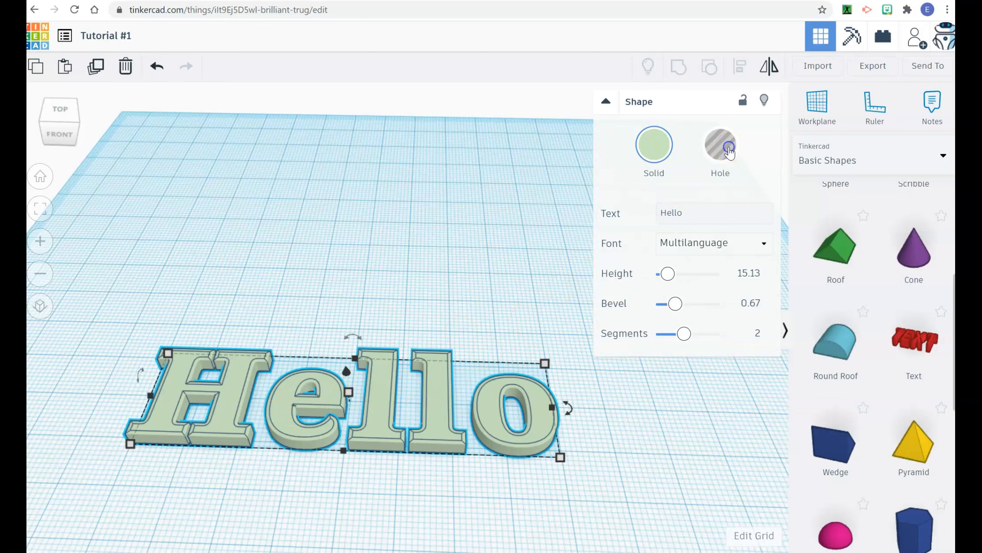
pyautogui.click(728, 151)
pyautogui.click(744, 403)
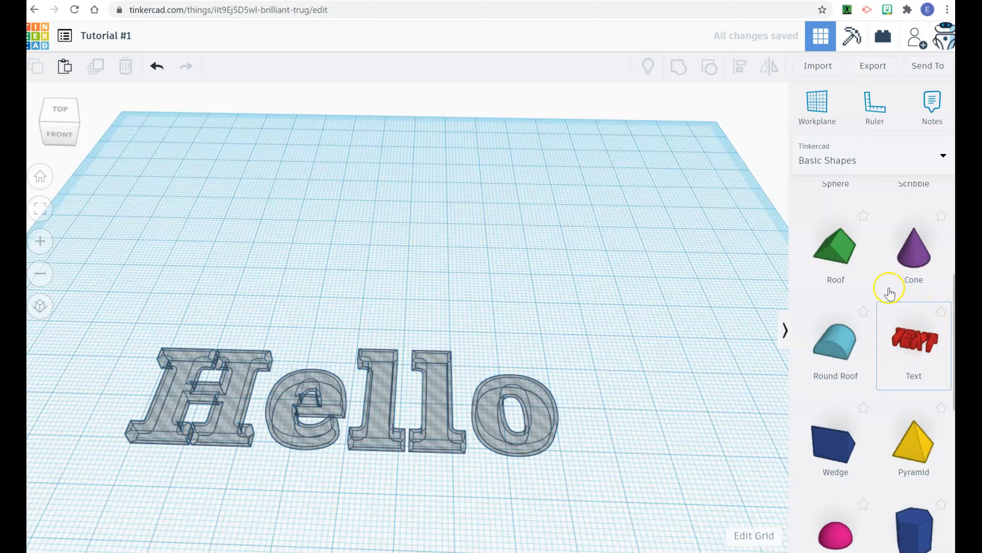
# Place a solid box on the workplane behind the Hello text and stretch it to 80 mm long
pyautogui.scroll(5, 870, 257)
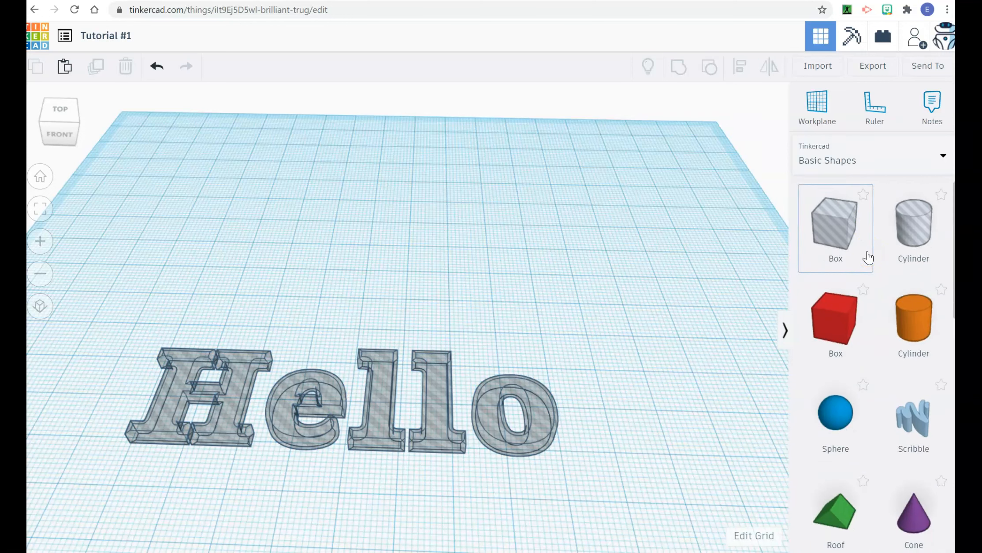
pyautogui.moveTo(828, 308); pyautogui.dragTo(258, 285)
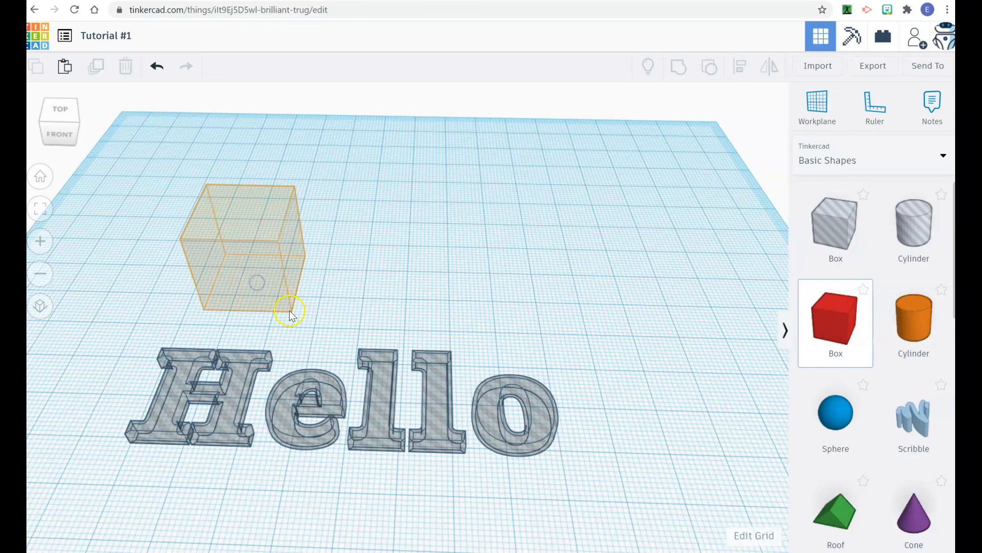
pyautogui.moveTo(356, 322); pyautogui.dragTo(553, 330)
# Colour the box pale yellow and flatten it into a plate 2 mm high
pyautogui.click(652, 140)
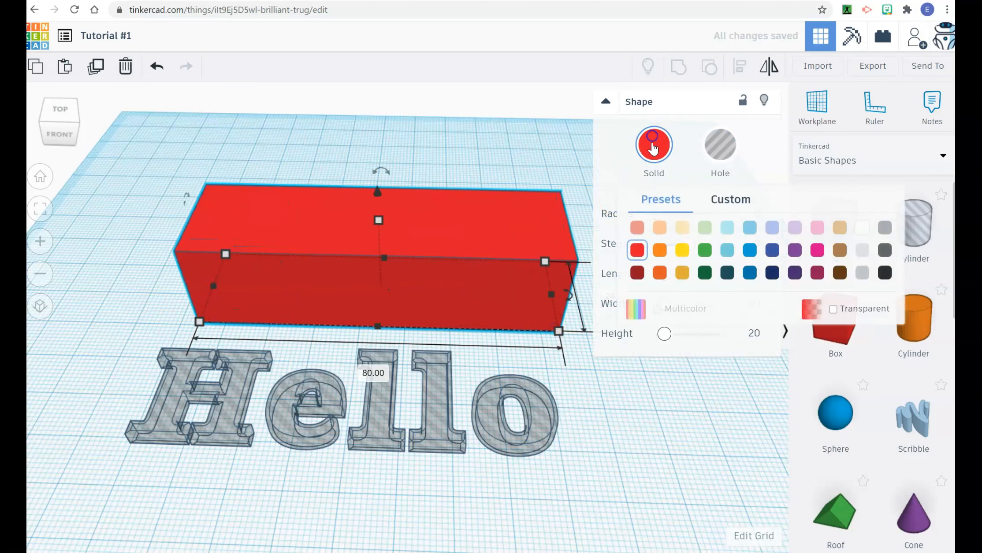
pyautogui.click(682, 227)
pyautogui.moveTo(379, 220); pyautogui.dragTo(361, 282)
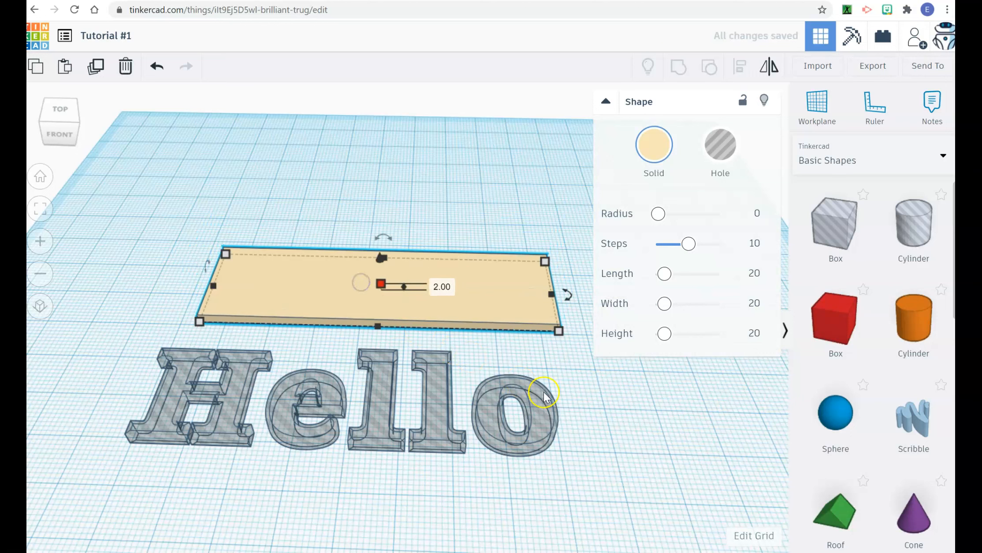
# Shrink the Hello hole text proportionally to fit within the plate and move it onto the plate
pyautogui.moveTo(377, 427)
pyautogui.mouseDown()
pyautogui.moveTo(410, 396)
pyautogui.moveTo(407, 305)
pyautogui.moveTo(409, 392)
pyautogui.moveTo(405, 315)
pyautogui.moveTo(401, 346)
pyautogui.moveTo(418, 419)
pyautogui.mouseUp()
pyautogui.click(481, 438)
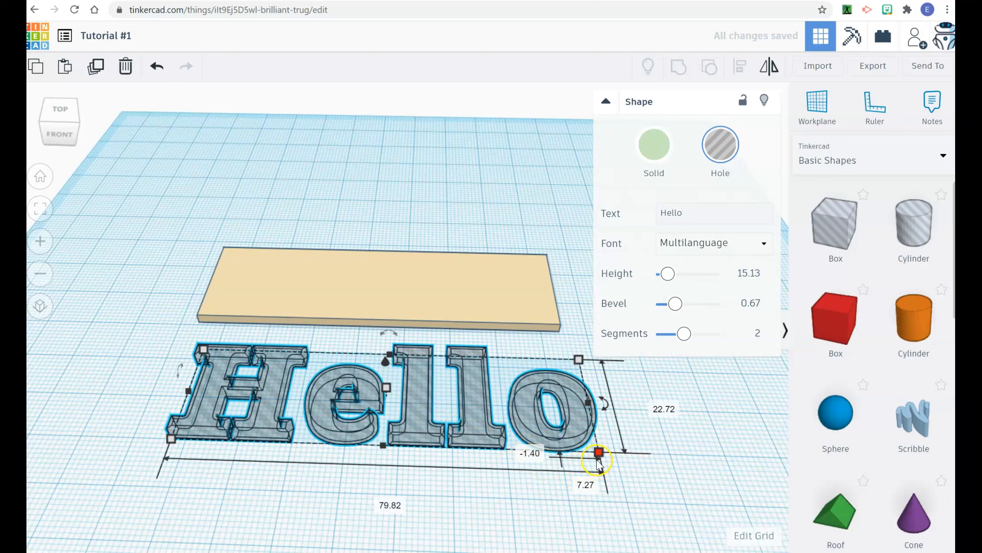
pyautogui.moveTo(598, 455); pyautogui.dragTo(455, 410)
pyautogui.moveTo(293, 397); pyautogui.dragTo(360, 299)
pyautogui.click(476, 393)
pyautogui.moveTo(482, 397); pyautogui.dragTo(487, 457, button='right')
# Centre the Hello hole text and the plate on each other along both the length and the width
pyautogui.moveTo(576, 379)
pyautogui.mouseDown()
pyautogui.moveTo(340, 251)
pyautogui.moveTo(195, 192)
pyautogui.moveTo(160, 196)
pyautogui.mouseUp()
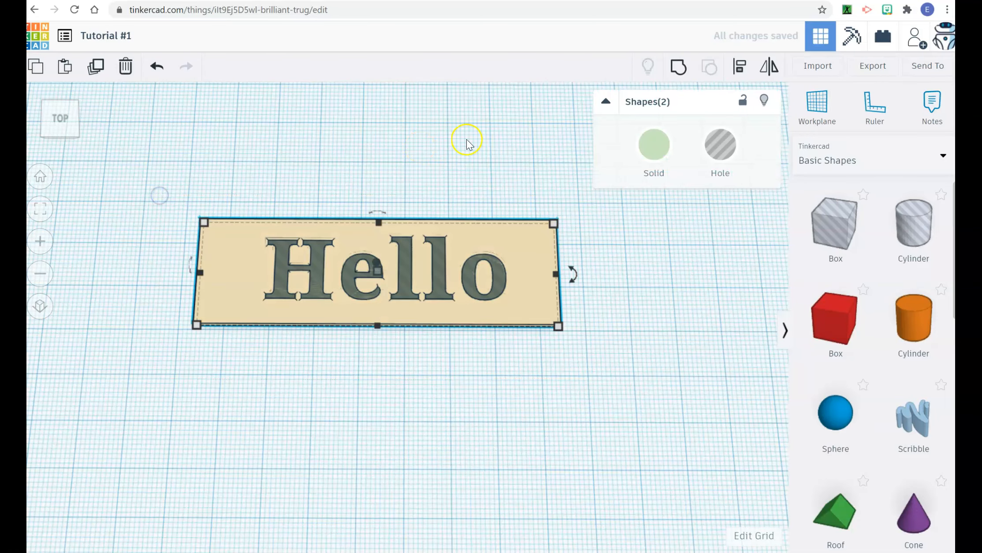
pyautogui.click(741, 68)
pyautogui.click(376, 344)
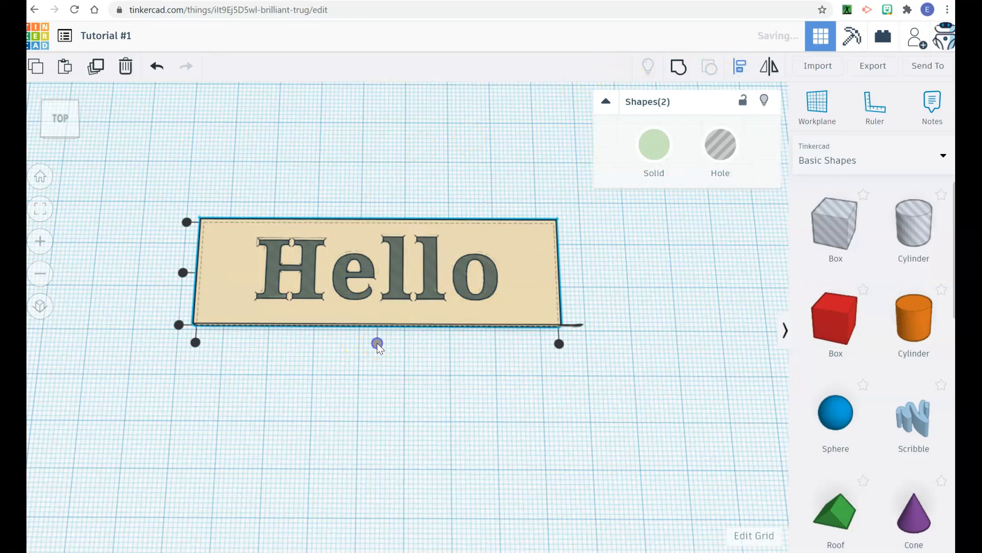
pyautogui.click(183, 273)
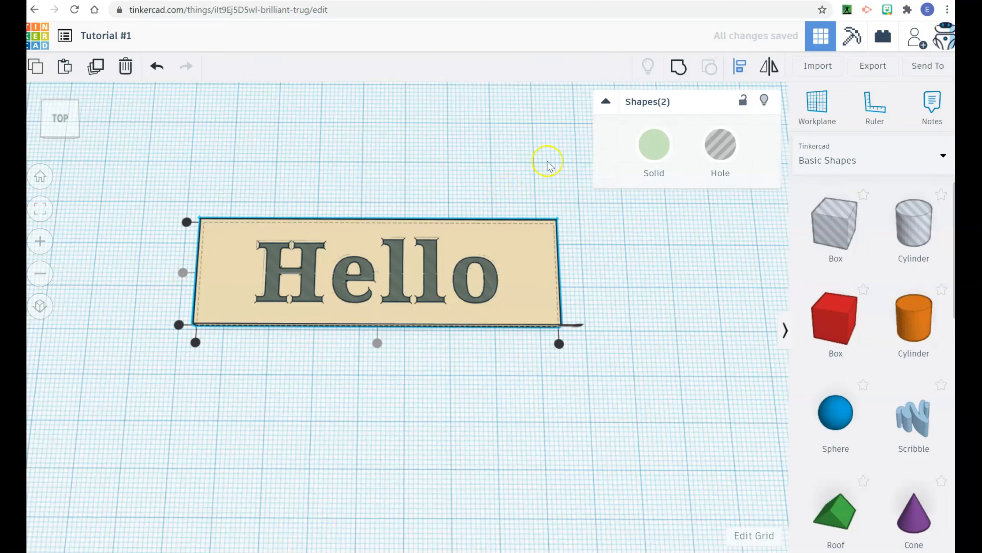
# Group the plate with the hole text to cut out the letters, and undo the grouping
pyautogui.click(678, 66)
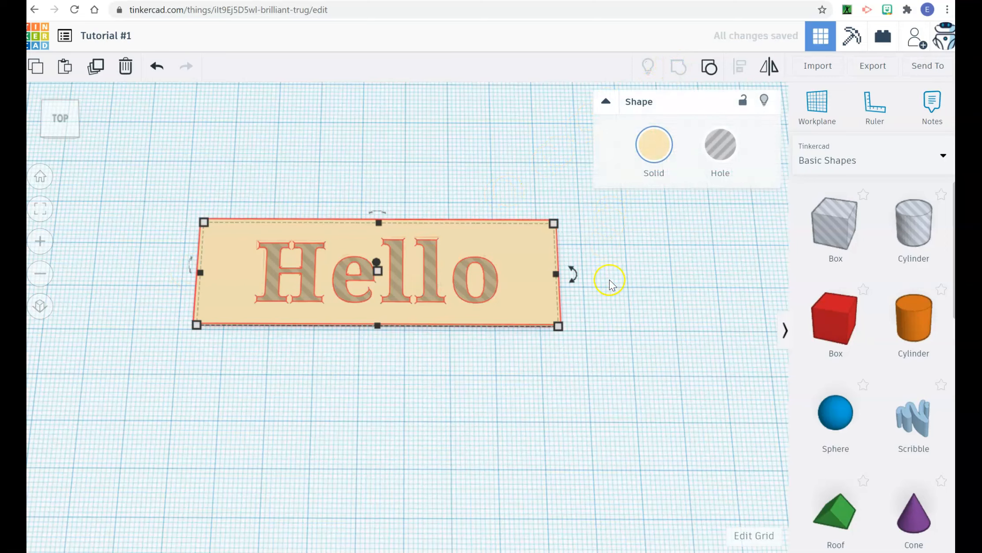
pyautogui.moveTo(611, 293); pyautogui.dragTo(606, 329, button='right')
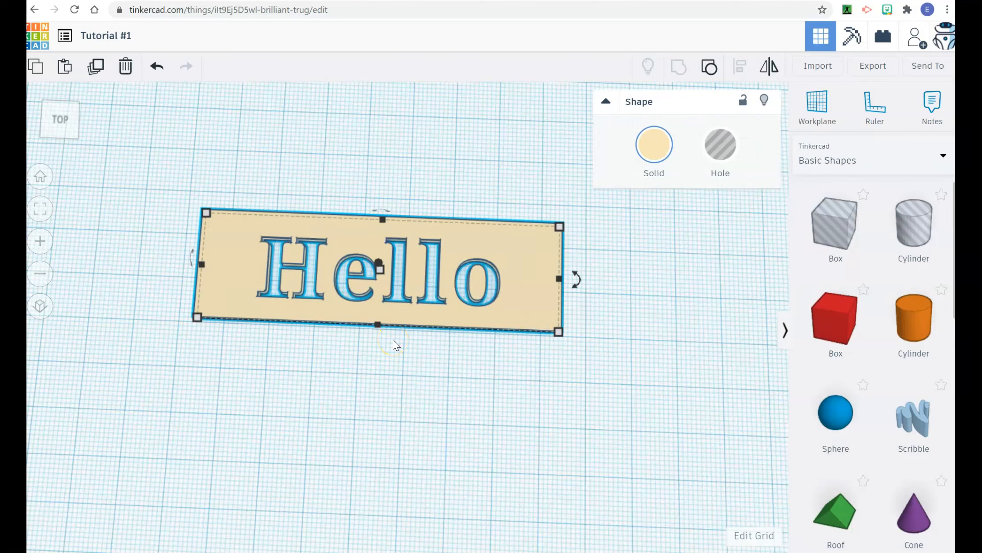
pyautogui.click(157, 66)
# Raise the Hello hole text 2 mm above the workplane
pyautogui.moveTo(545, 365); pyautogui.dragTo(546, 326, button='right')
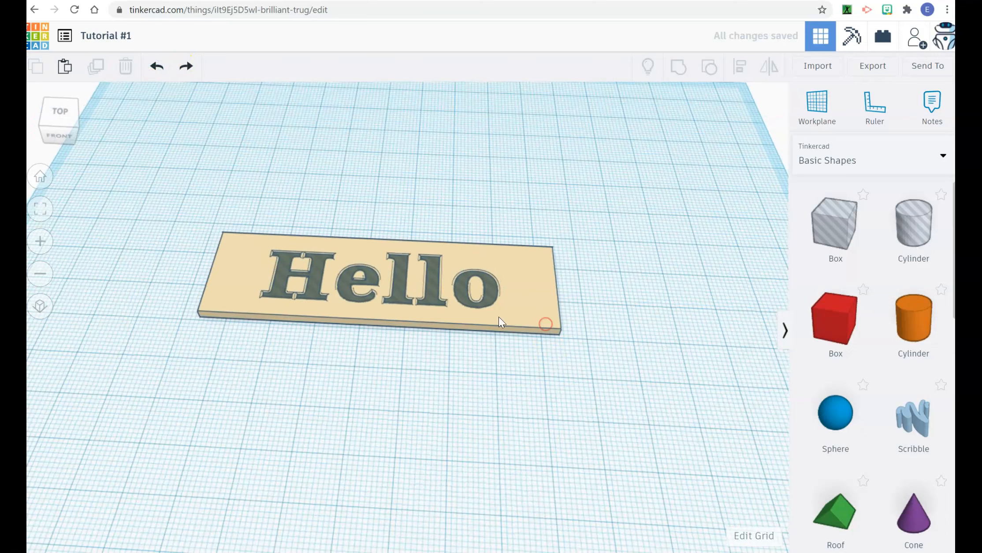
pyautogui.click(396, 296)
pyautogui.moveTo(381, 264); pyautogui.dragTo(382, 255)
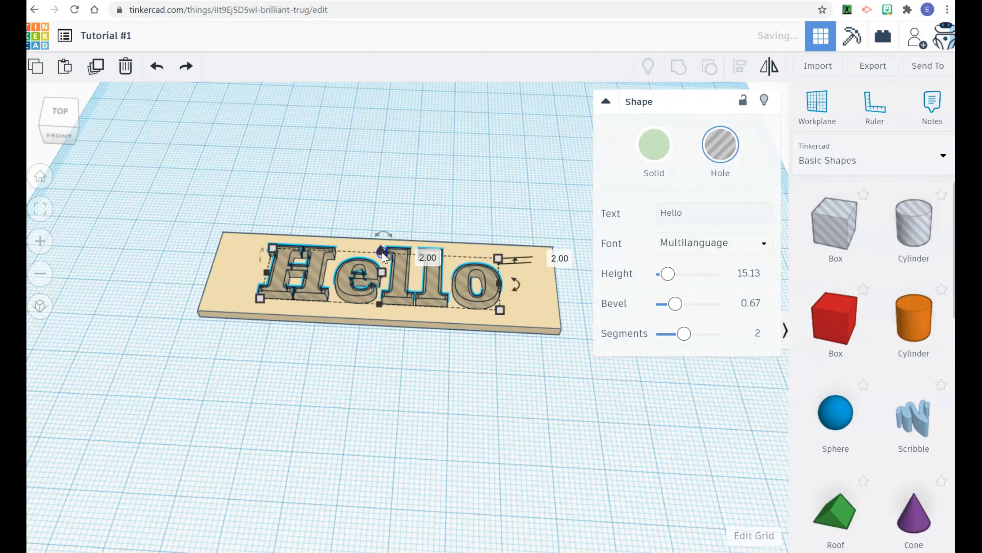
pyautogui.click(539, 400)
pyautogui.moveTo(531, 356); pyautogui.dragTo(550, 403, button='right')
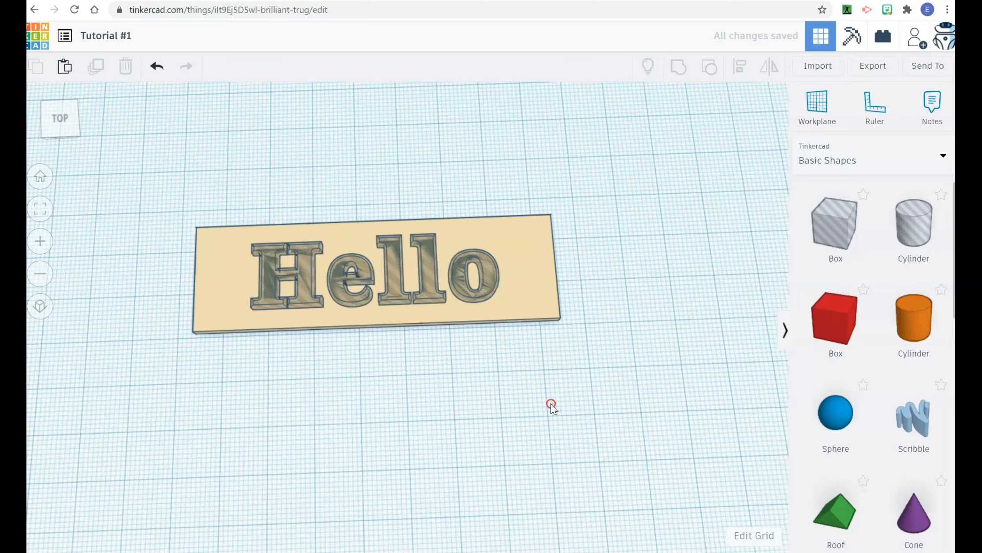
# Try grouping the plate with the raised text, and lower the ungrouped text 2 mm back to the workplane
pyautogui.moveTo(547, 404); pyautogui.dragTo(204, 227)
pyautogui.click(678, 67)
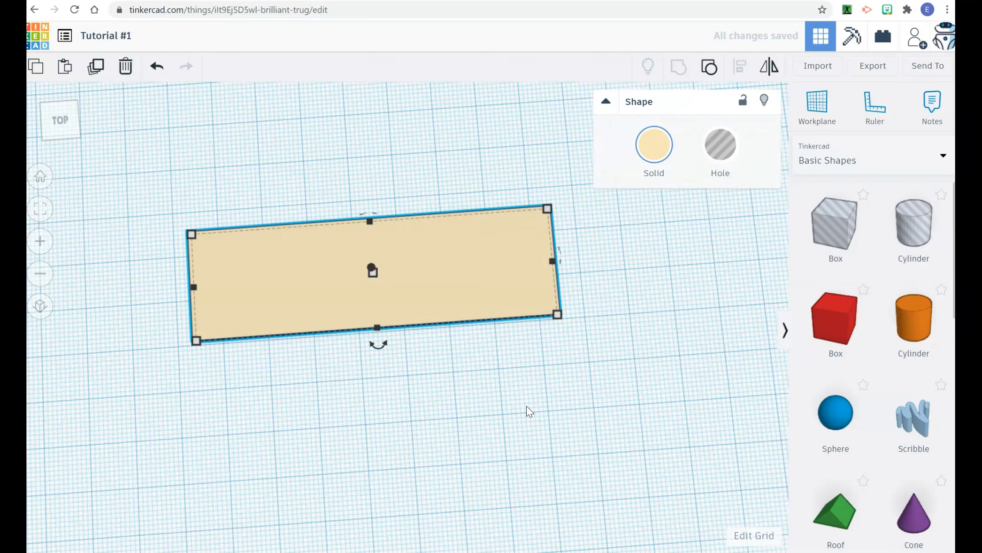
pyautogui.moveTo(520, 385); pyautogui.dragTo(512, 352, button='right')
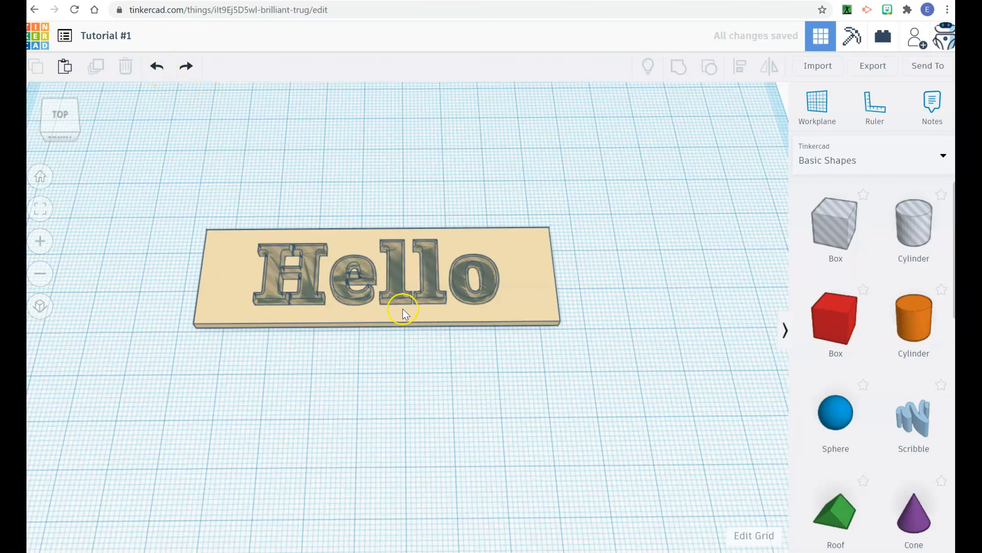
pyautogui.click(361, 280)
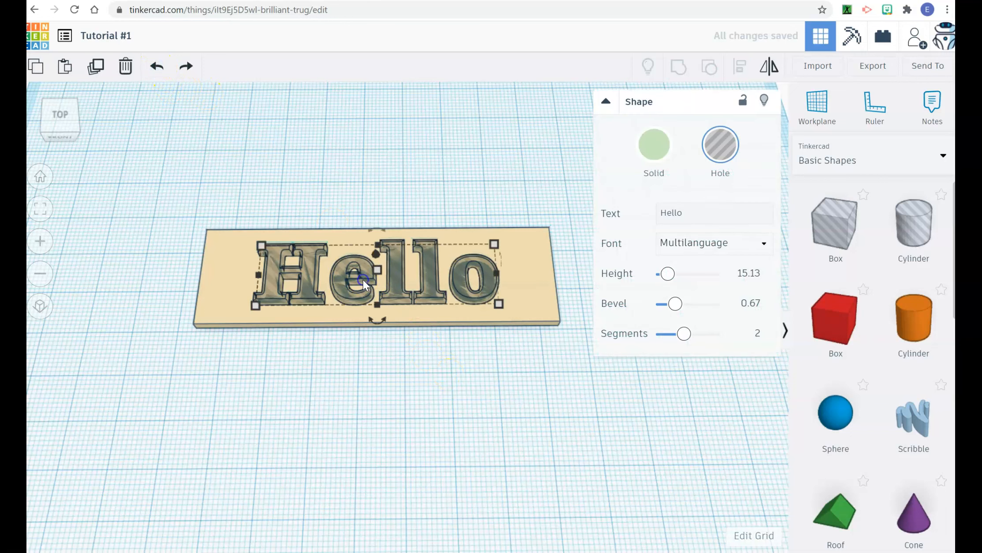
pyautogui.moveTo(377, 256); pyautogui.dragTo(375, 257)
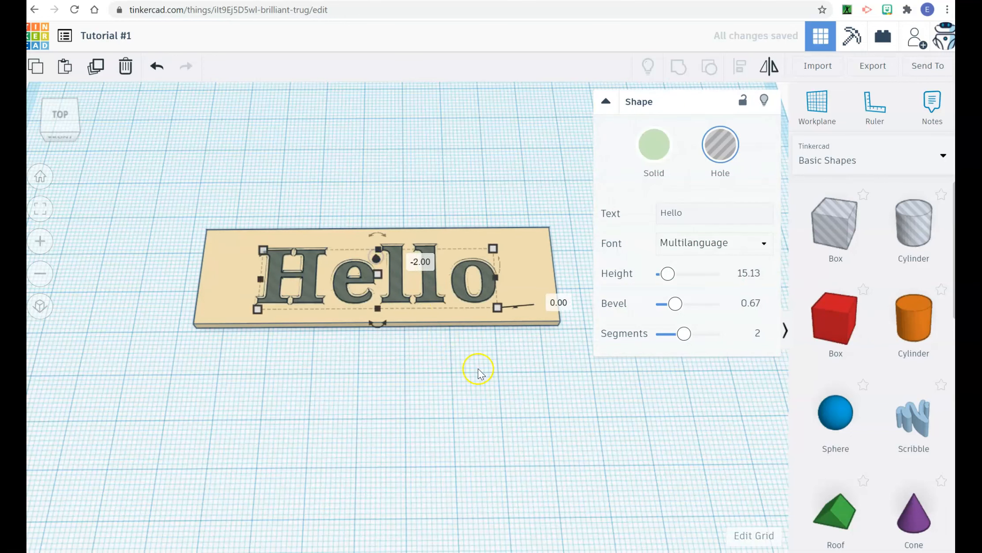
pyautogui.click(478, 370)
# Lower the plate slightly relative to the Hello hole text
pyautogui.click(539, 302)
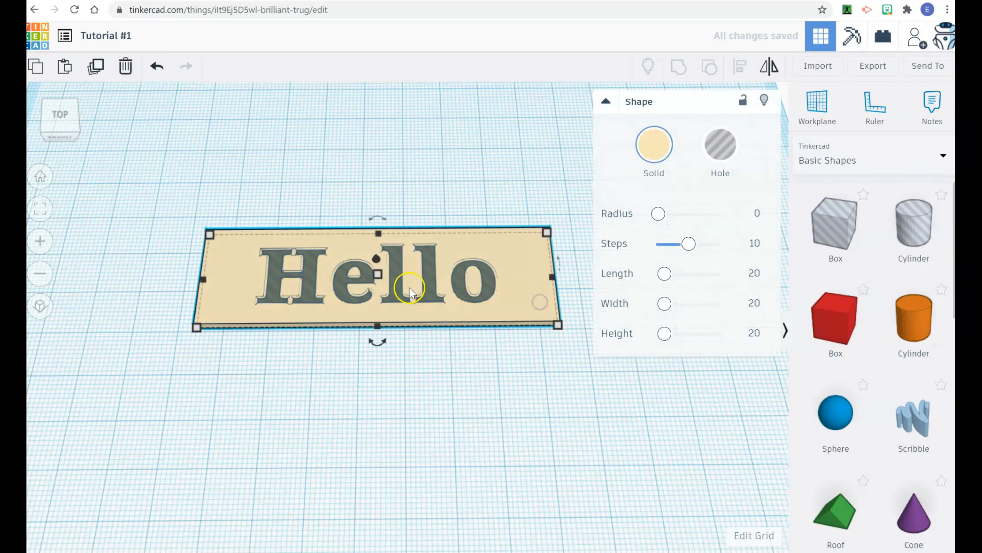
pyautogui.moveTo(375, 260); pyautogui.dragTo(376, 265)
pyautogui.click(421, 368)
# Try grouping the lowered plate with the Hello hole text, and undo that grouping
pyautogui.moveTo(546, 351); pyautogui.dragTo(220, 229)
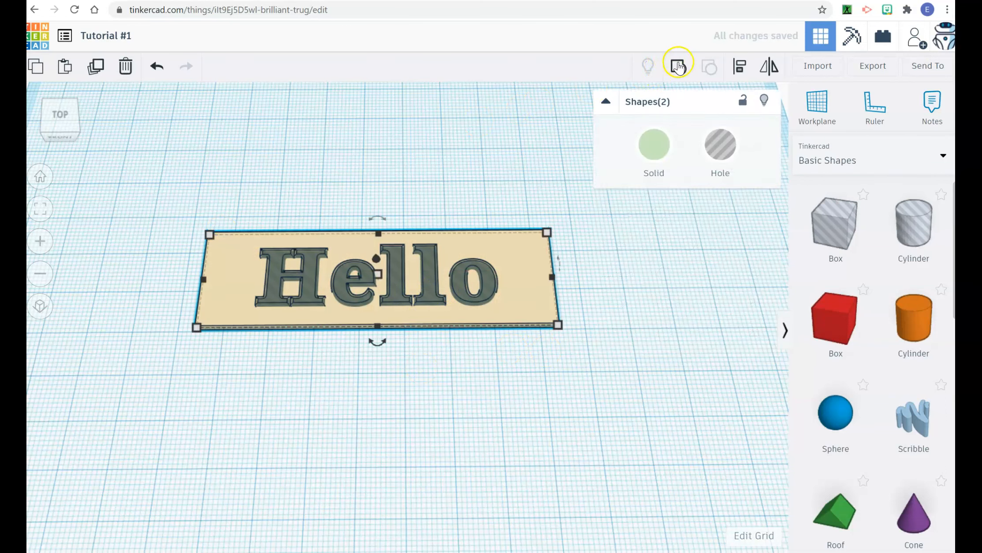
pyautogui.hotkey('ctrl', 'g')
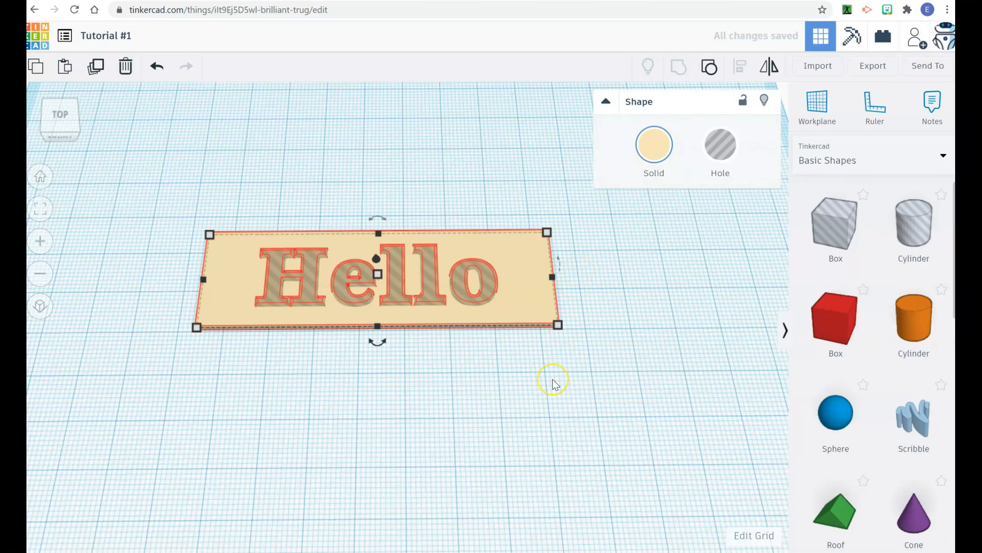
pyautogui.moveTo(537, 393)
pyautogui.mouseDown(button='right')
pyautogui.moveTo(532, 295)
pyautogui.moveTo(484, 154)
pyautogui.moveTo(559, 456)
pyautogui.moveTo(524, 371)
pyautogui.moveTo(537, 390)
pyautogui.mouseUp(button='right')
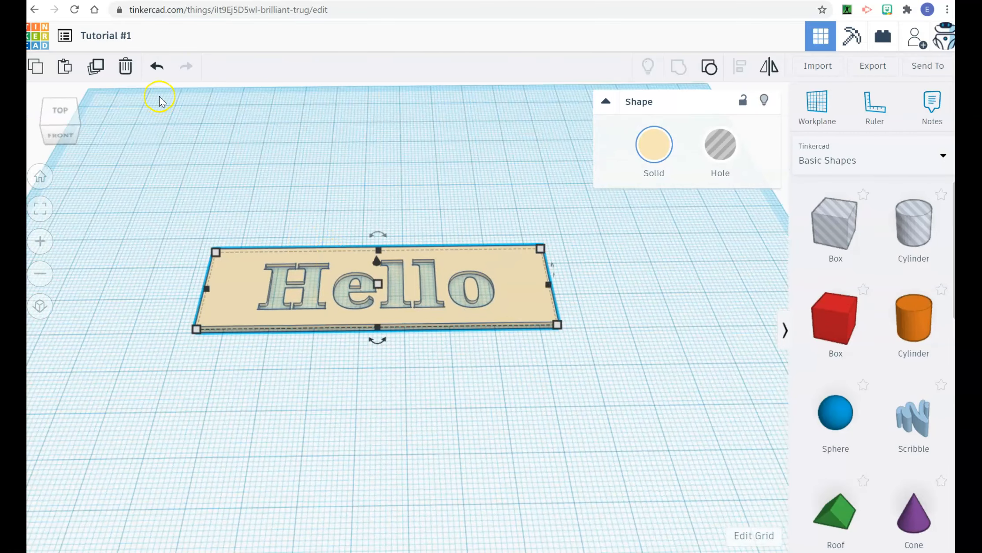
pyautogui.click(158, 68)
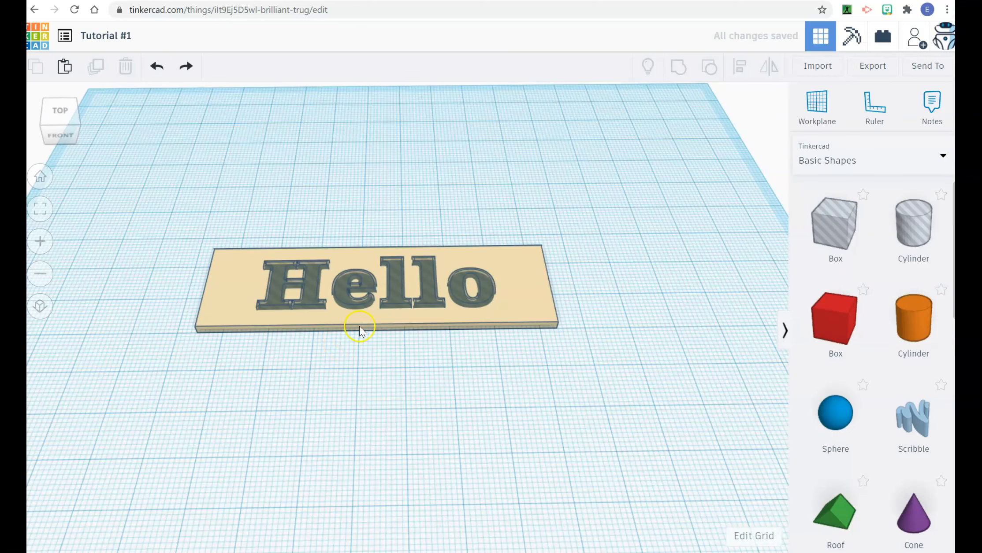
# Raise the Hello hole text 1 mm above the workplane and thicken the plate to 4 mm
pyautogui.click(398, 290)
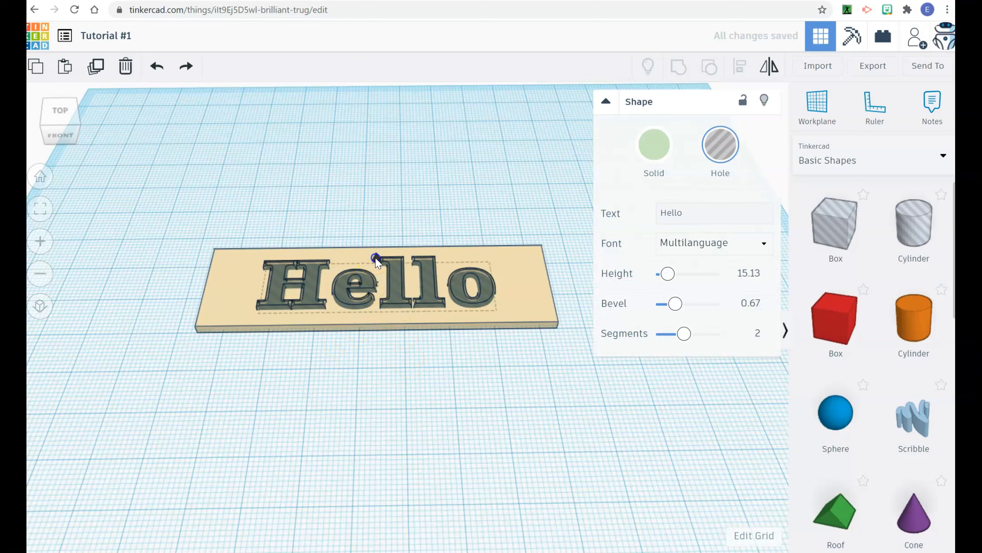
pyautogui.moveTo(376, 259); pyautogui.dragTo(376, 256)
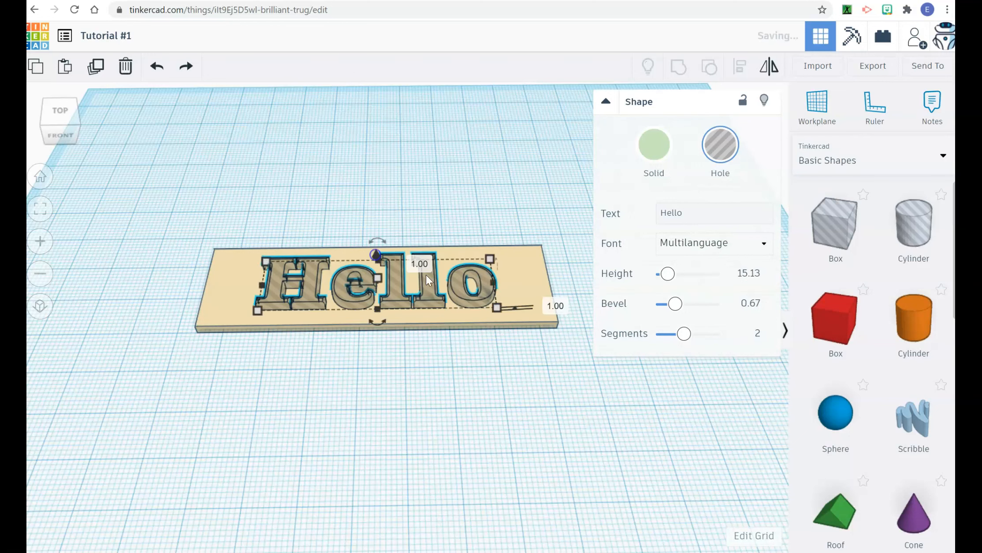
pyautogui.click(532, 287)
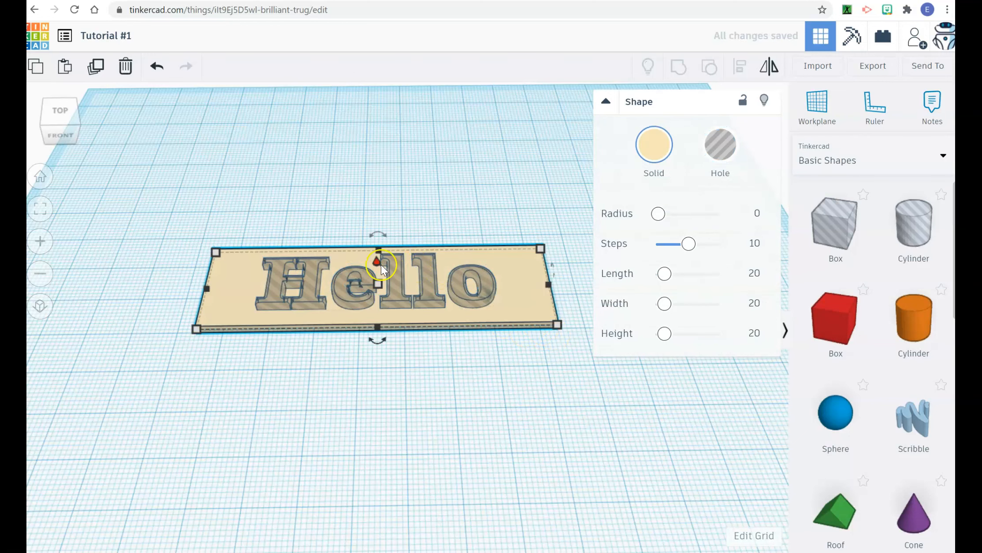
pyautogui.moveTo(378, 285); pyautogui.dragTo(379, 277)
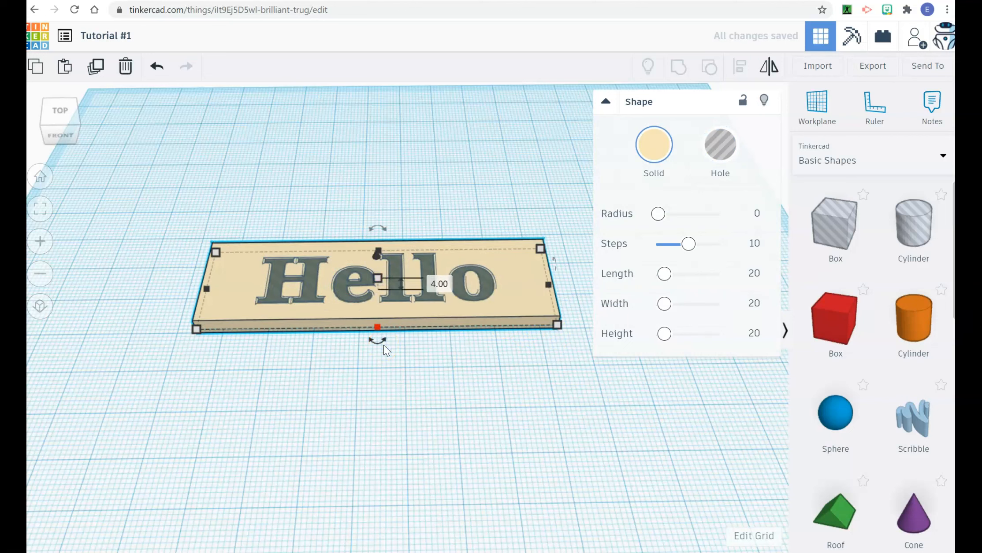
# Raise the Hello hole text slightly further relative to the thickened plate
pyautogui.click(305, 292)
pyautogui.click(329, 392)
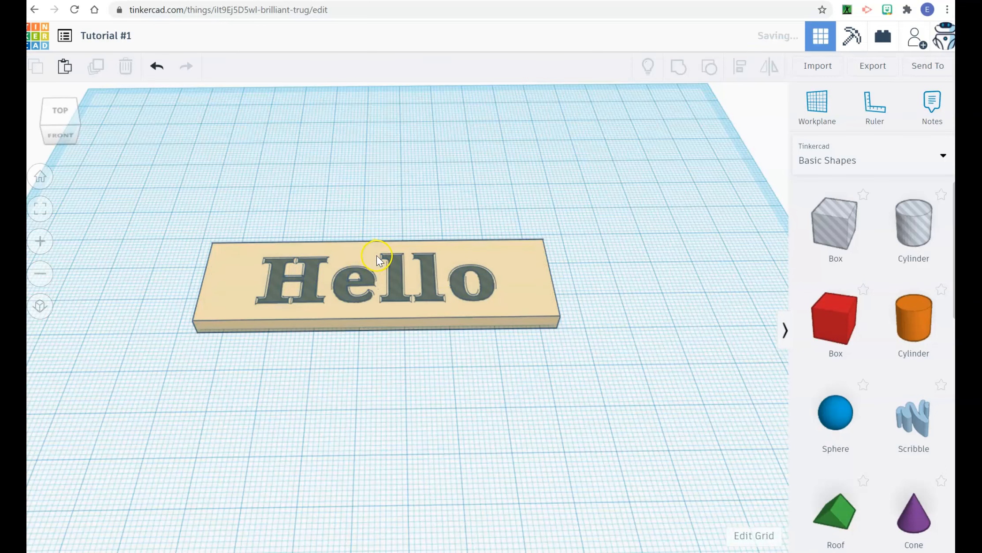
pyautogui.click(377, 256)
pyautogui.click(377, 264)
pyautogui.moveTo(377, 256); pyautogui.dragTo(378, 256)
# Group the 4 mm plate with the Hello hole text to engrave the letters into its top face
pyautogui.moveTo(499, 365); pyautogui.dragTo(124, 182)
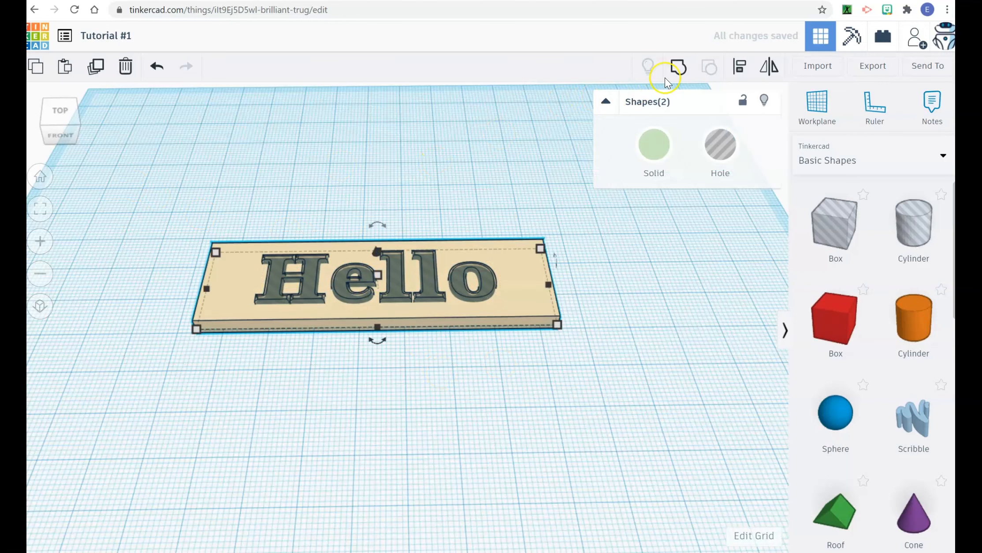
pyautogui.click(679, 69)
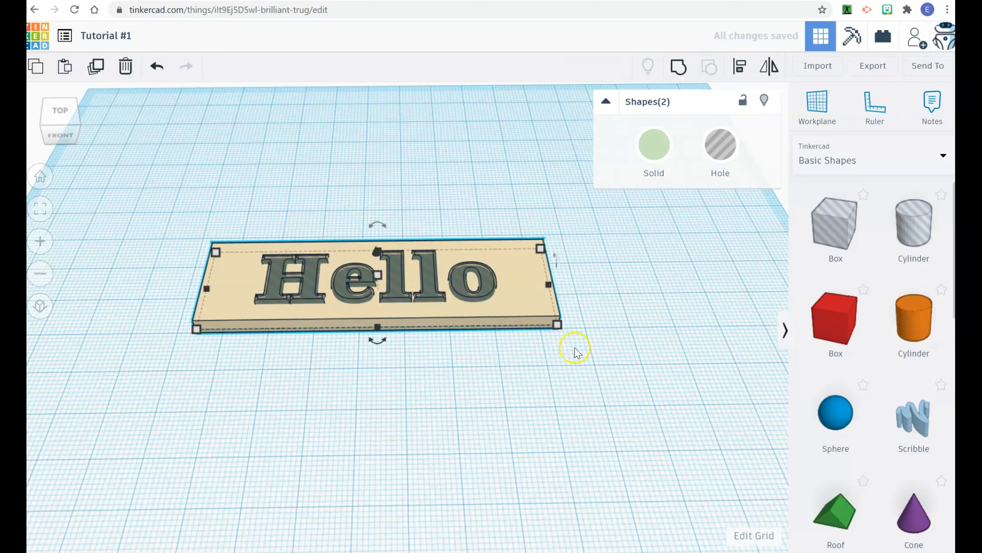
pyautogui.click(622, 340)
pyautogui.moveTo(620, 339); pyautogui.dragTo(610, 383, button='right')
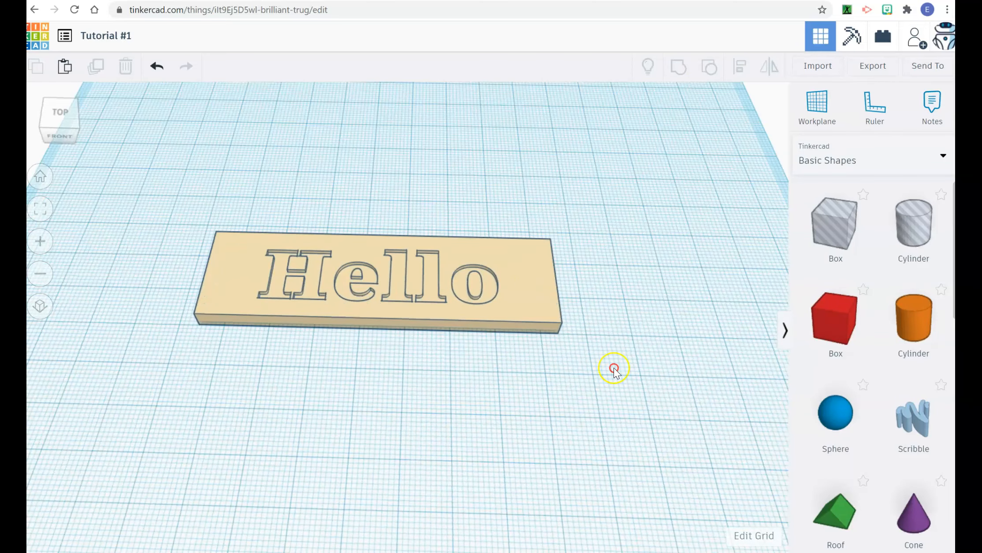
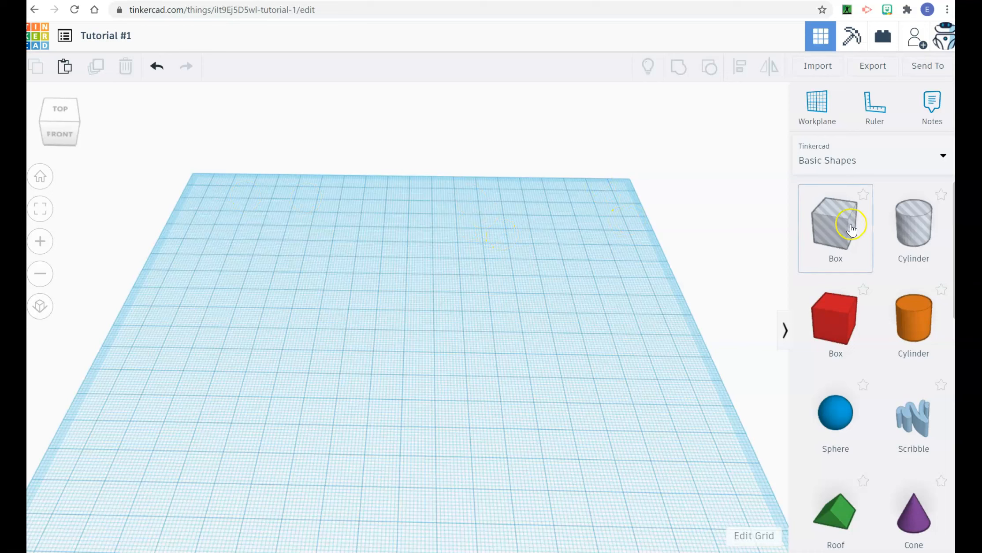
# Place a solid cylinder on the empty workplane and colour it pale yellow
pyautogui.moveTo(914, 322); pyautogui.dragTo(367, 337)
pyautogui.click(653, 142)
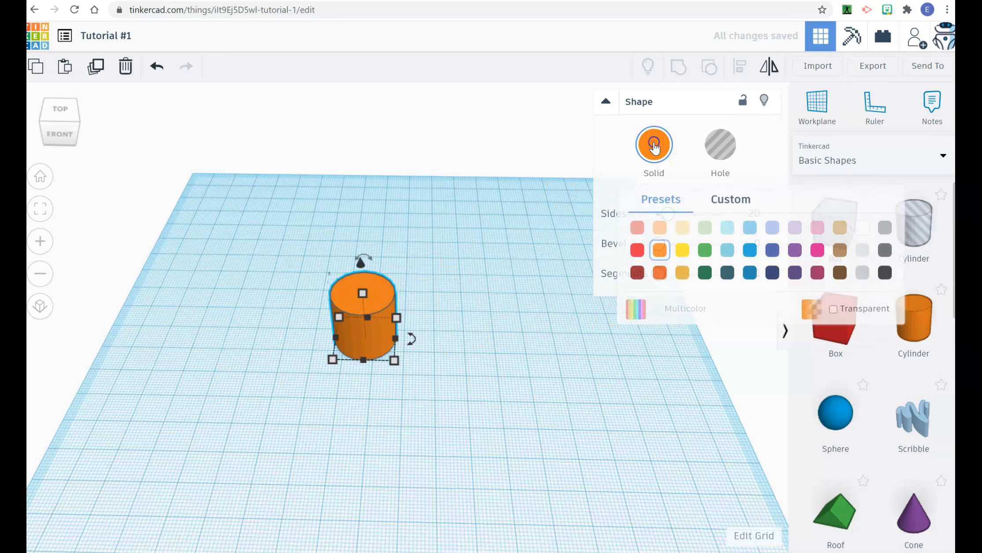
pyautogui.click(682, 228)
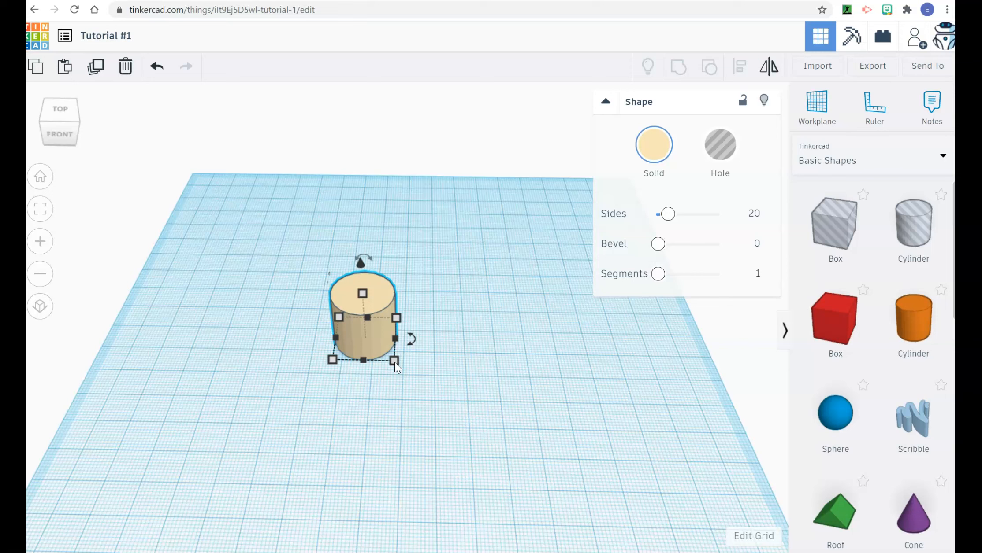
# Scale the pale yellow cylinder to 50 mm across and set its height to 4 mm to make a flat disc
pyautogui.moveTo(394, 362); pyautogui.dragTo(464, 445)
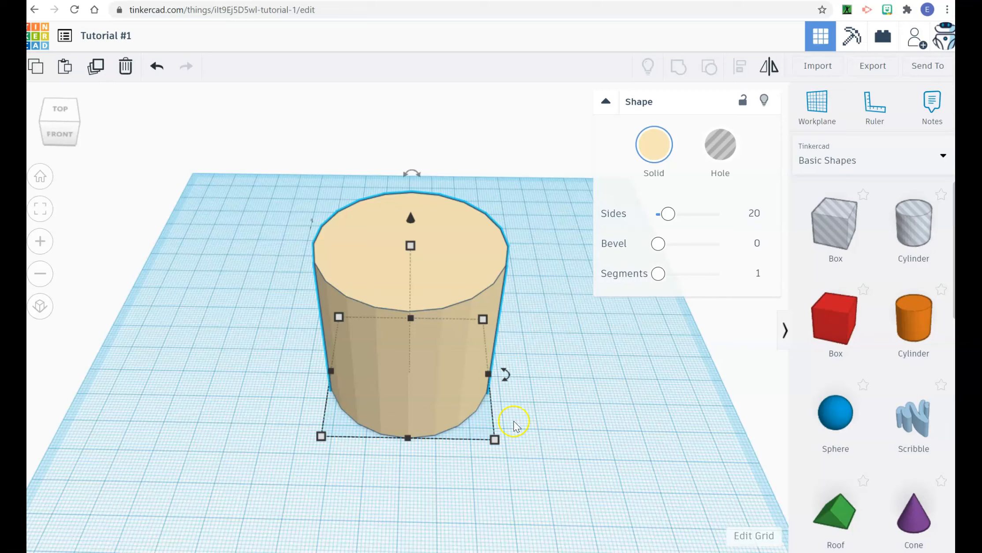
pyautogui.moveTo(410, 247)
pyautogui.moveTo(411, 246); pyautogui.dragTo(411, 247)
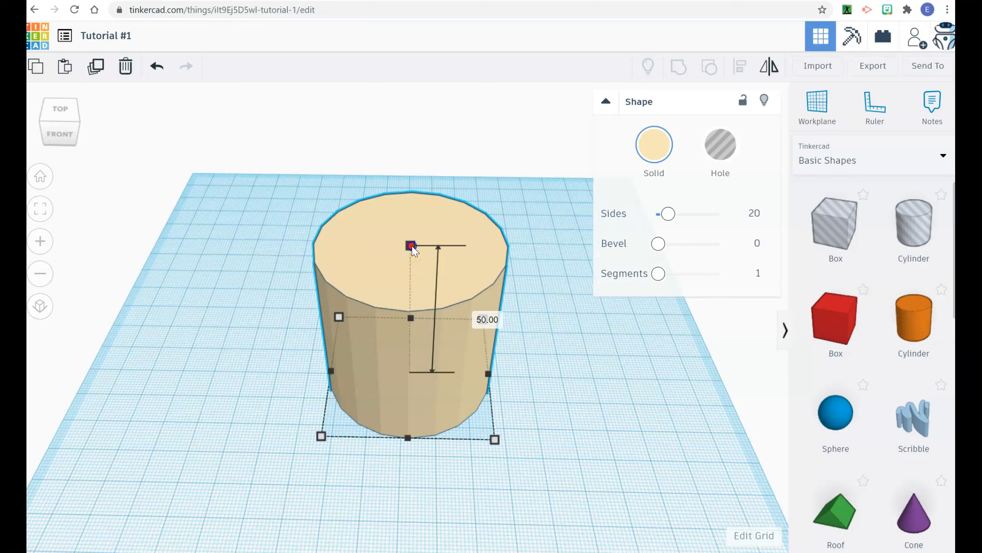
pyautogui.moveTo(412, 247)
pyautogui.mouseDown()
pyautogui.moveTo(410, 256)
pyautogui.moveTo(408, 246)
pyautogui.mouseUp()
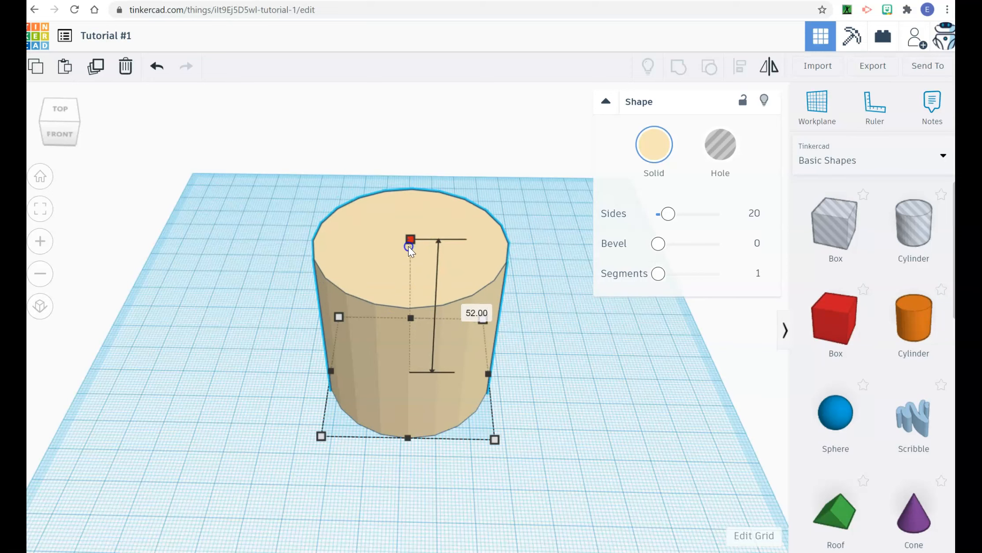
pyautogui.click(470, 321)
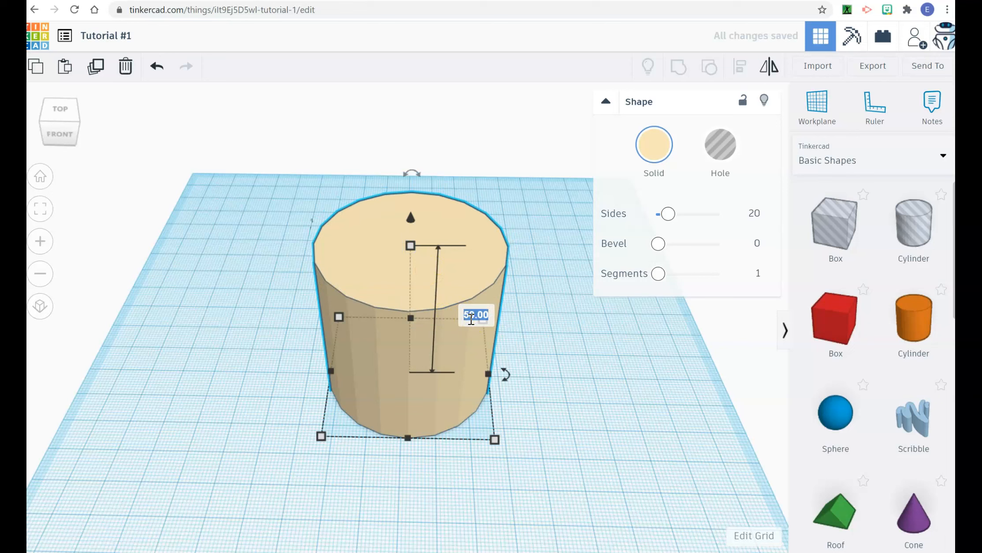
pyautogui.write('4')
pyautogui.press('Return')
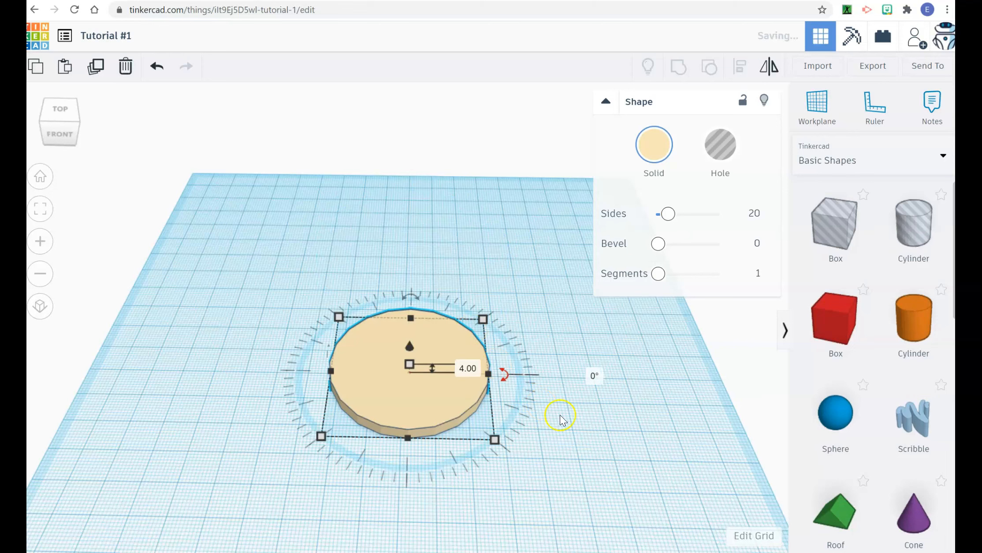
# Move the disc about 21 mm left and 10 mm toward the front of the workplane
pyautogui.click(571, 426)
pyautogui.moveTo(569, 425)
pyautogui.mouseDown(button='right')
pyautogui.moveTo(559, 352)
pyautogui.moveTo(570, 414)
pyautogui.moveTo(563, 403)
pyautogui.moveTo(575, 412)
pyautogui.mouseUp(button='right')
pyautogui.moveTo(401, 394); pyautogui.dragTo(324, 416)
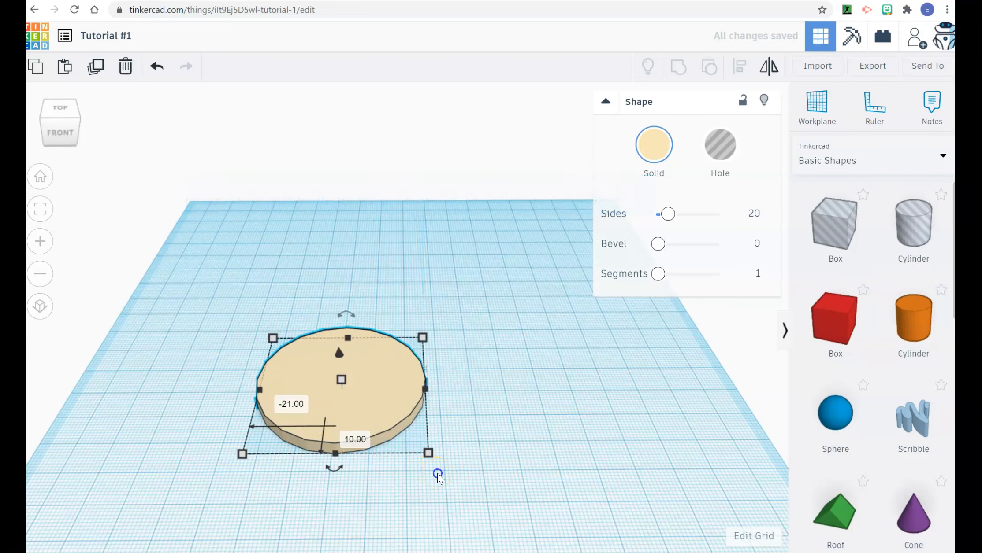
pyautogui.click(438, 475)
pyautogui.click(318, 414)
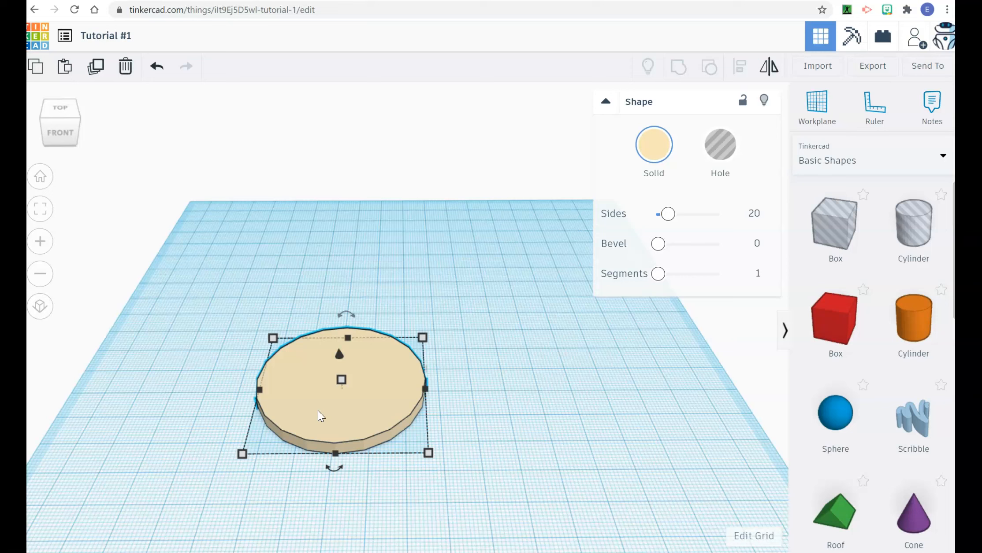
# Make a copy of the disc just to its right and turn the copy into a hole
pyautogui.hotkey('ctrl', 'v')
pyautogui.press('Right')
pyautogui.press('Right')
pyautogui.press('Right')
pyautogui.press('Right')
pyautogui.press('Right')
pyautogui.press('Right')
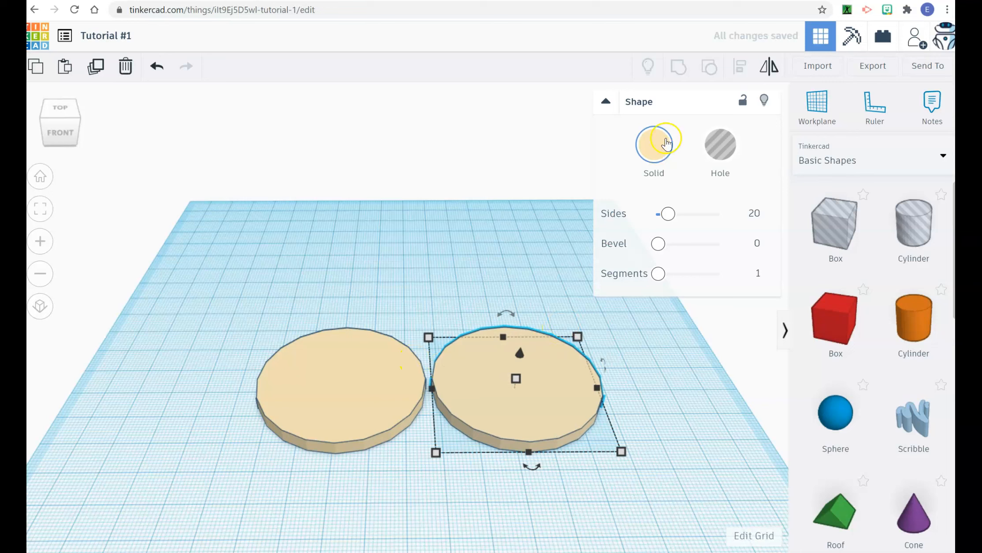
pyautogui.click(720, 149)
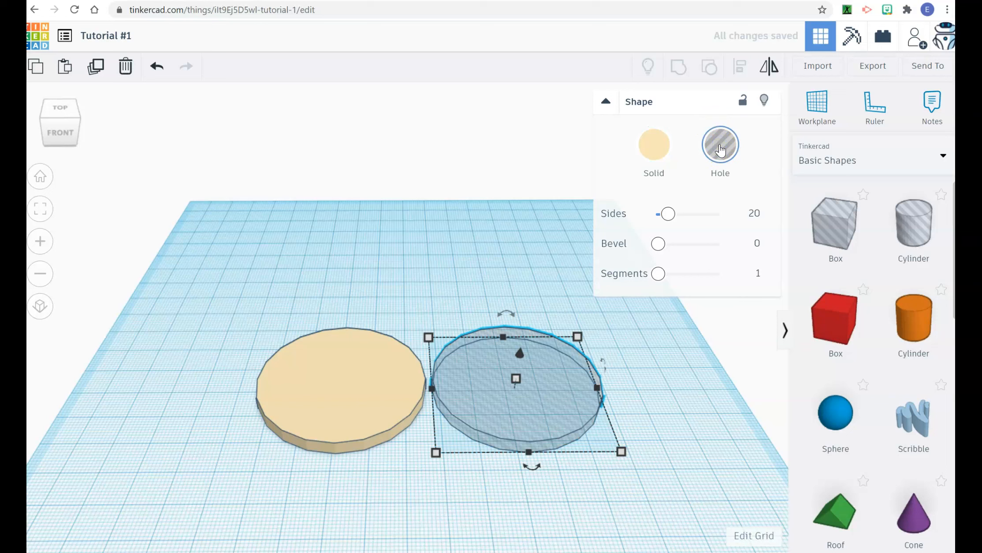
# Check the solid disc's dimensions and set the hole disc's width and depth to 47 mm each
pyautogui.click(368, 443)
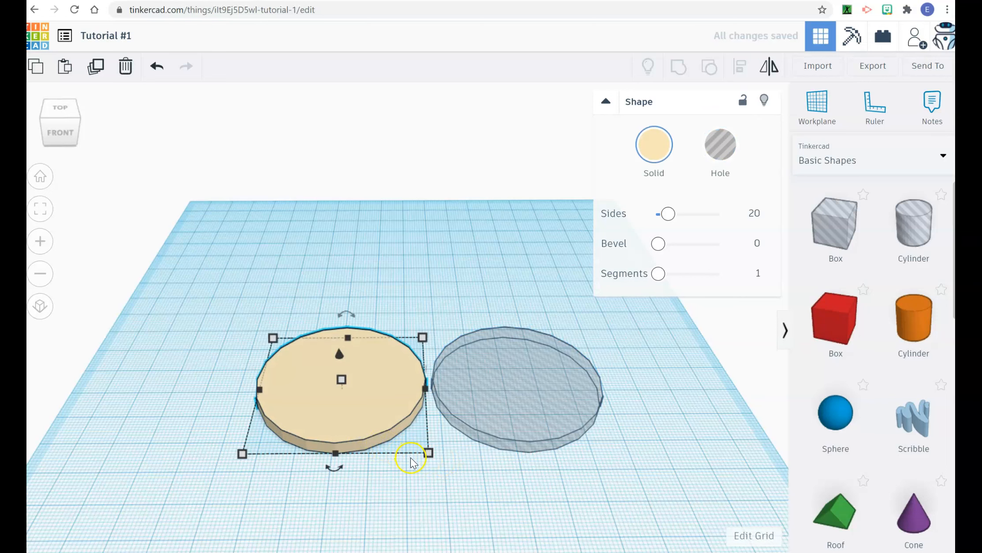
pyautogui.moveTo(428, 455)
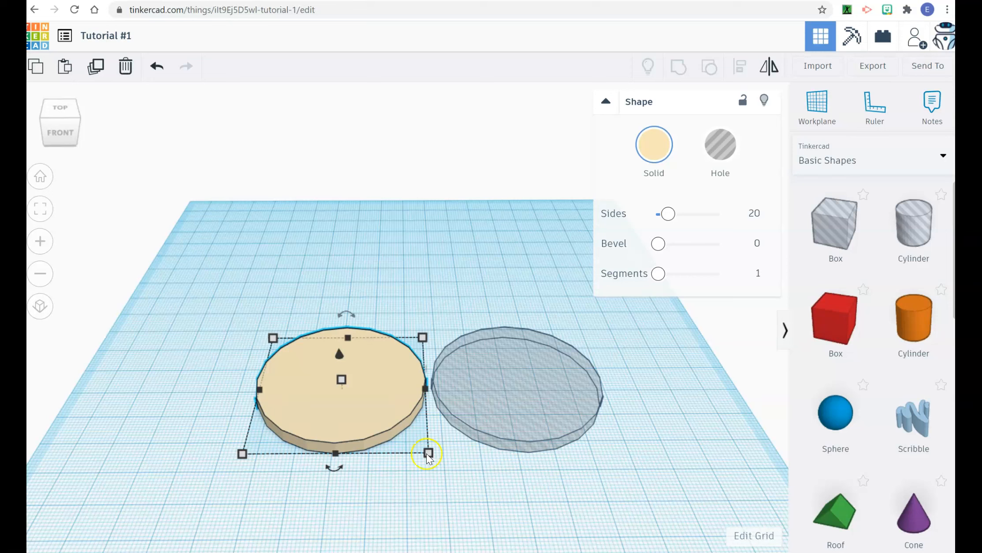
pyautogui.click(429, 454)
pyautogui.click(428, 456)
pyautogui.moveTo(428, 454)
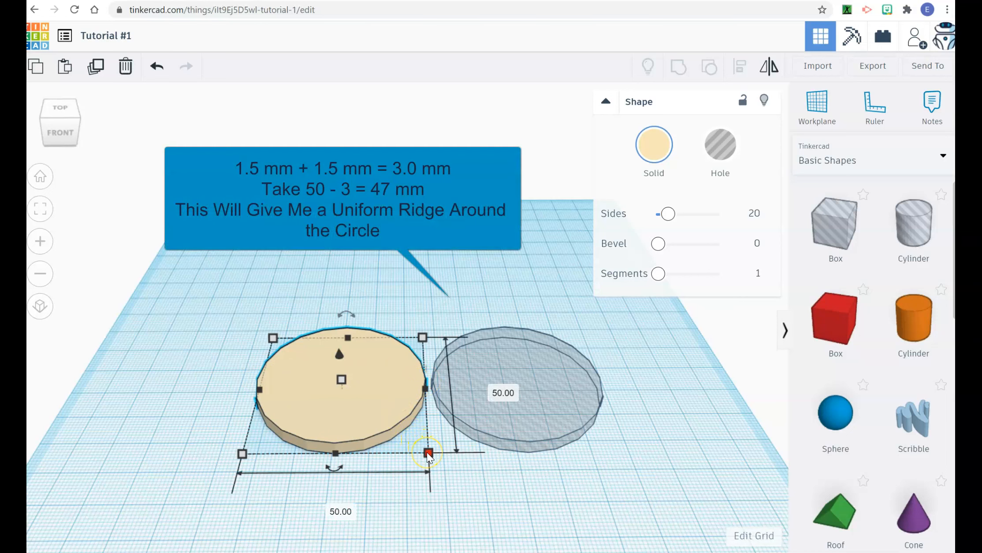
pyautogui.click(526, 427)
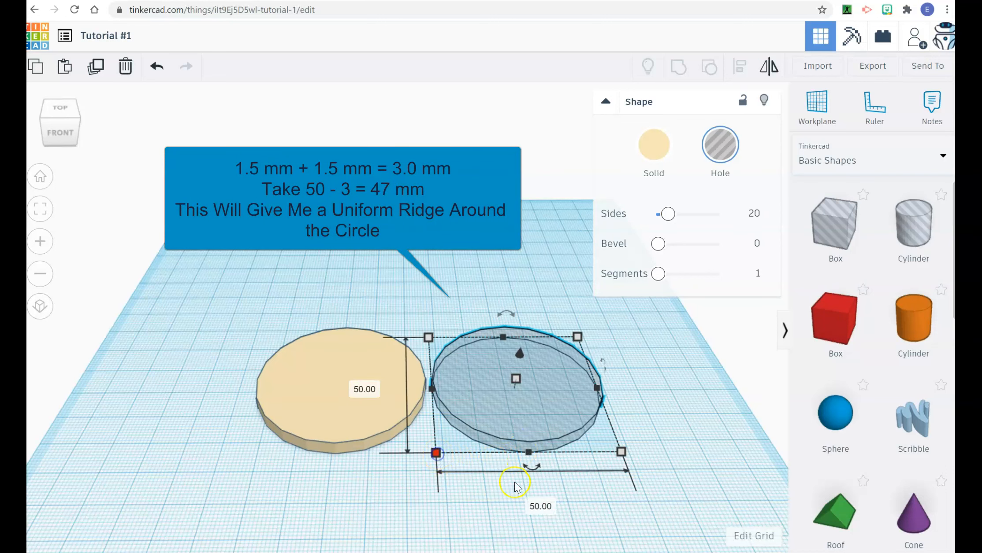
pyautogui.click(539, 505)
pyautogui.write('47')
pyautogui.press('Return')
pyautogui.click(374, 389)
pyautogui.write('47')
pyautogui.press('Return')
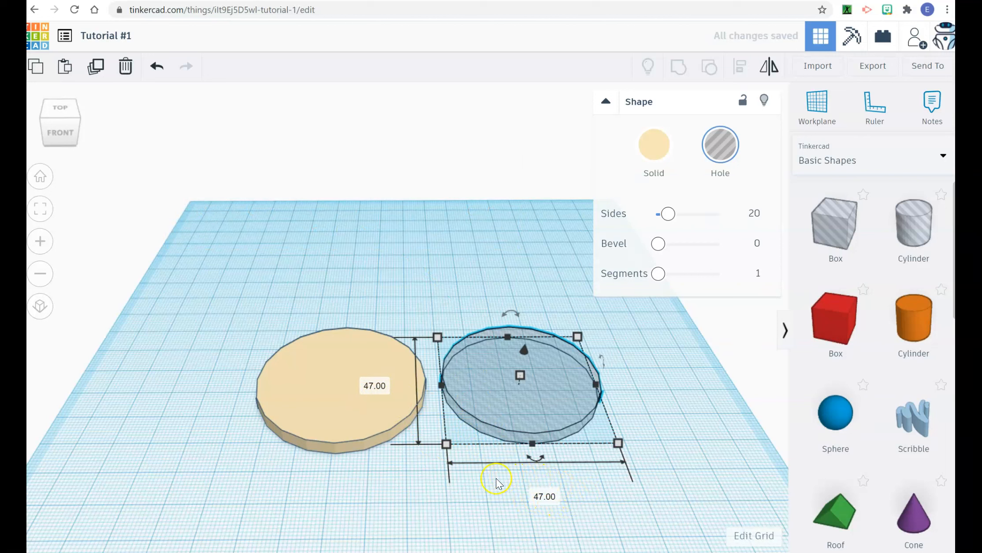
pyautogui.click(480, 490)
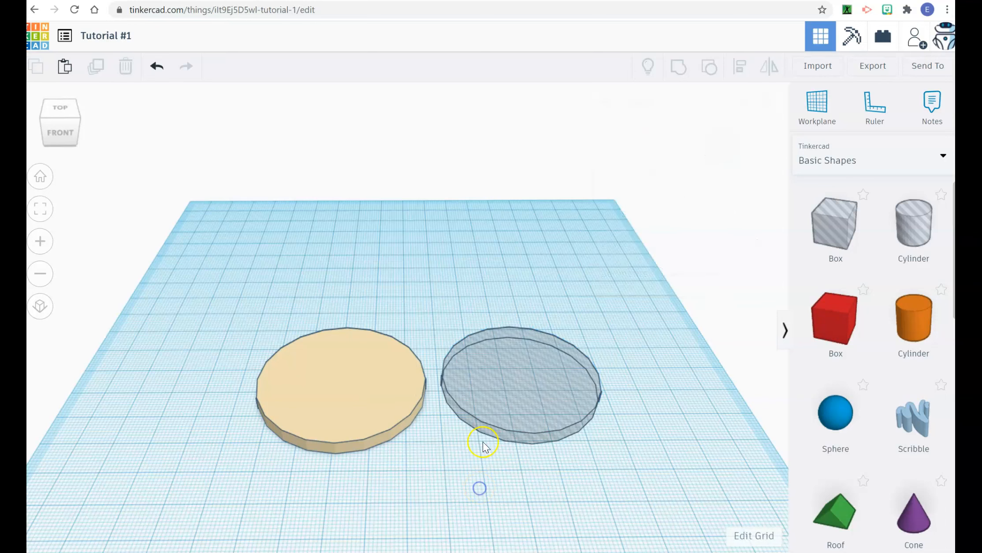
# Increase the height of the hole disc to 11 mm
pyautogui.moveTo(495, 465); pyautogui.dragTo(504, 441, button='right')
pyautogui.click(531, 390)
pyautogui.moveTo(527, 353); pyautogui.dragTo(527, 331)
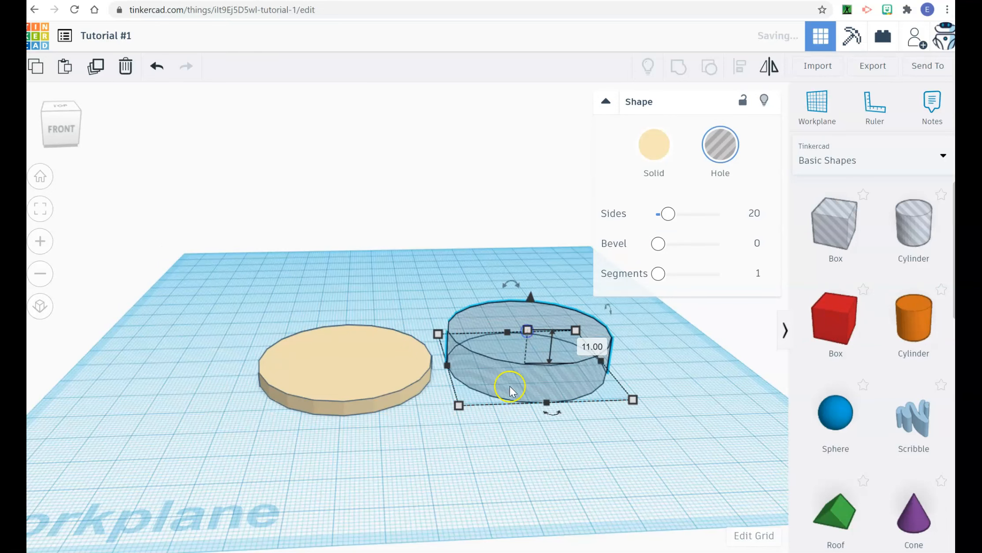
pyautogui.click(509, 439)
pyautogui.moveTo(509, 439); pyautogui.dragTo(502, 460, button='right')
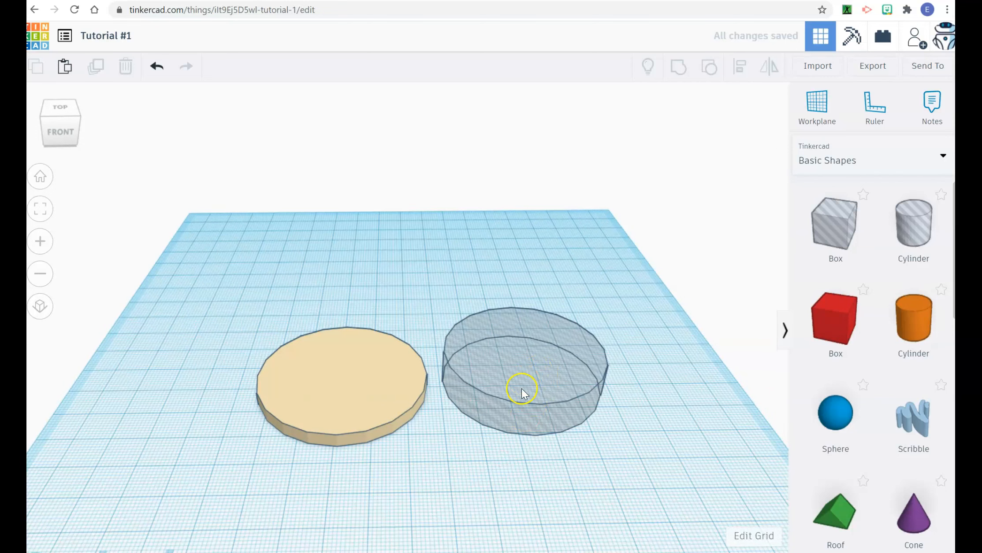
# Move the hole disc onto the solid disc and align their centres in both horizontal directions
pyautogui.moveTo(522, 389); pyautogui.dragTo(322, 399)
pyautogui.moveTo(532, 480)
pyautogui.mouseDown(button='right')
pyautogui.moveTo(536, 518)
pyautogui.moveTo(533, 497)
pyautogui.mouseUp(button='right')
pyautogui.moveTo(450, 494); pyautogui.dragTo(221, 291)
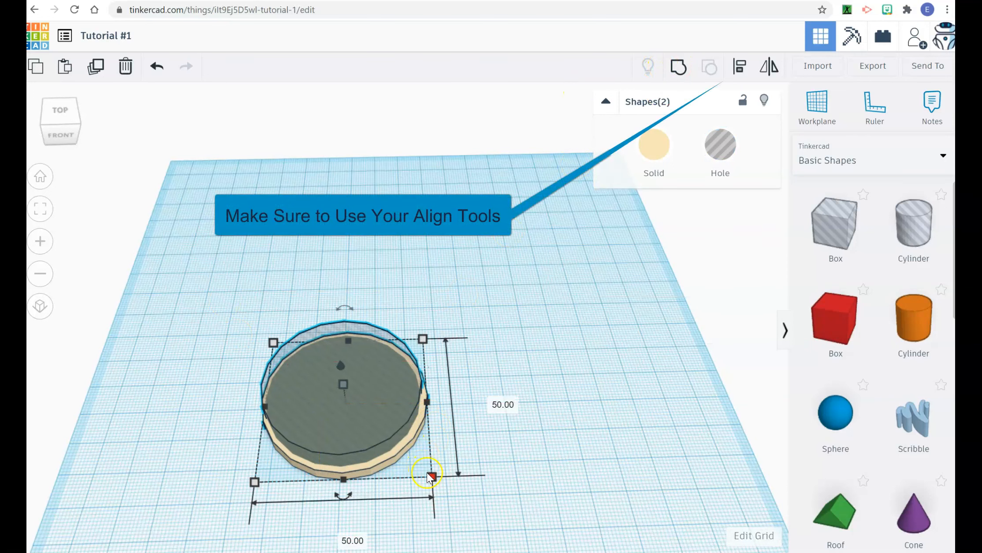
pyautogui.click(739, 69)
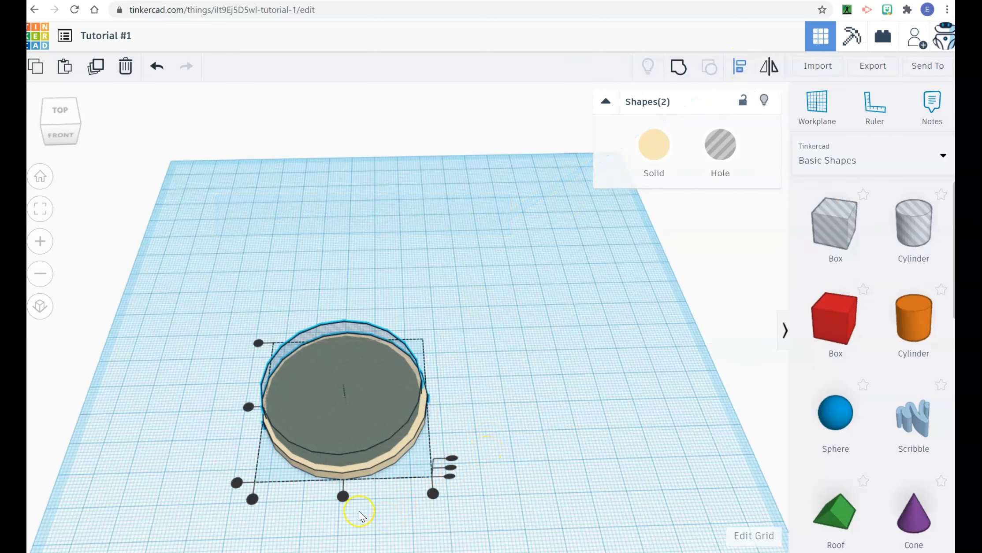
pyautogui.click(342, 498)
pyautogui.click(249, 407)
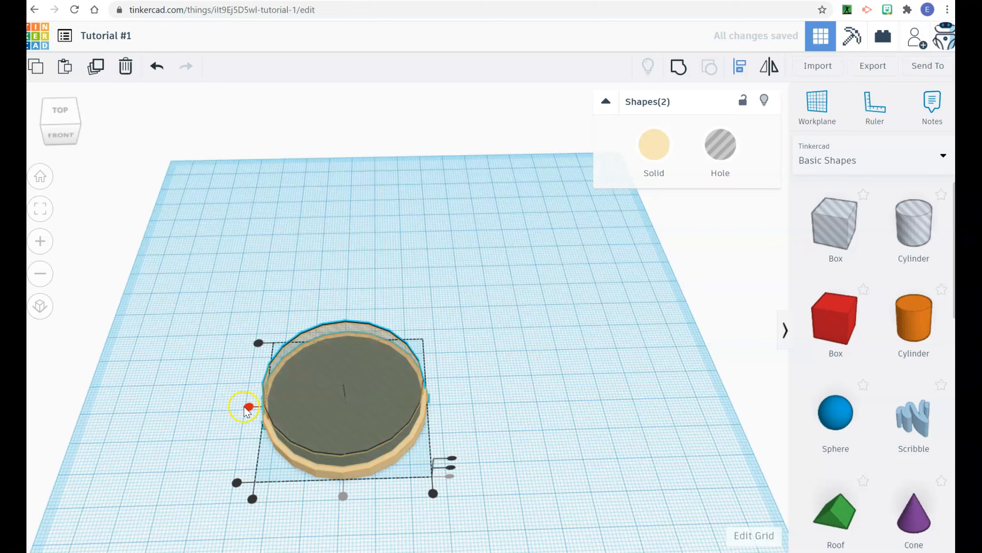
pyautogui.click(479, 417)
pyautogui.moveTo(478, 416); pyautogui.dragTo(485, 440, button='right')
pyautogui.press('l')
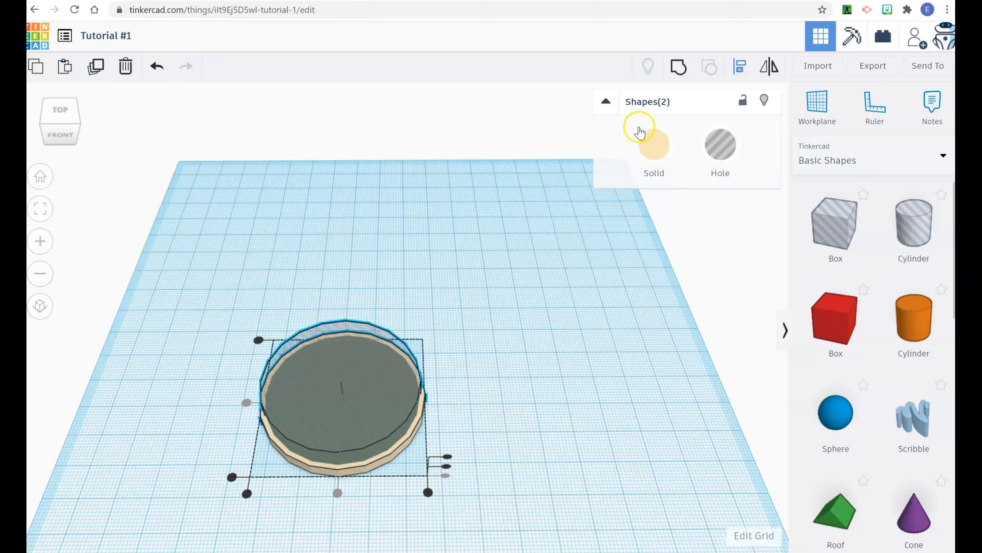
# Group the solid disc with the hole disc and undo the grouping
pyautogui.click(677, 70)
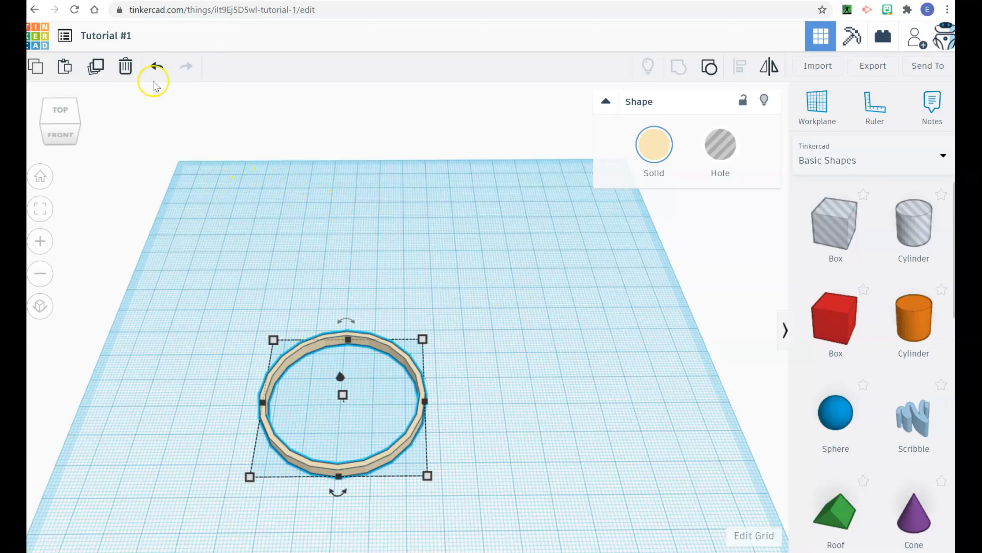
pyautogui.click(156, 66)
# Raise the hole disc 1.5 mm above the workplane so it leaves a floor in the solid disc
pyautogui.moveTo(497, 412); pyautogui.dragTo(504, 380, button='right')
pyautogui.click(362, 367)
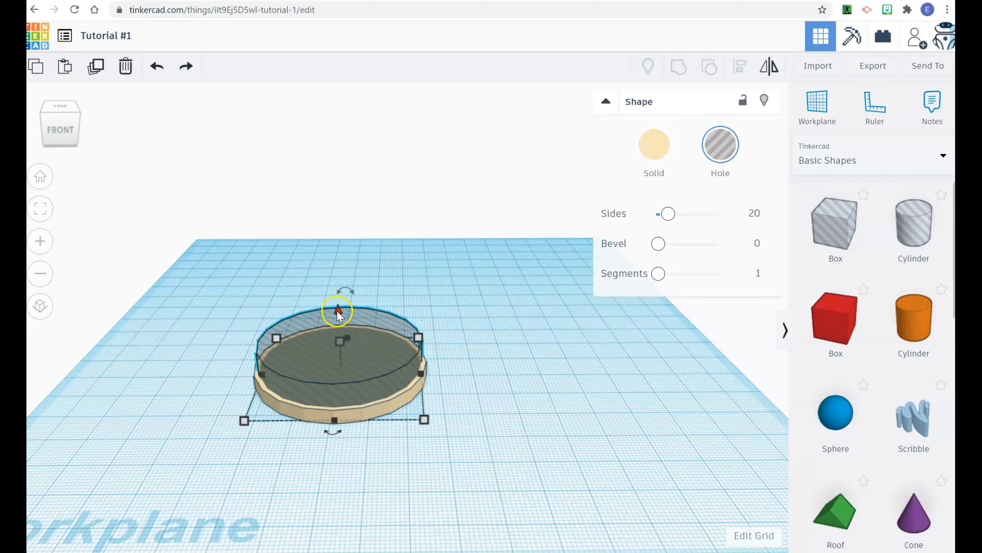
pyautogui.moveTo(337, 313); pyautogui.dragTo(337, 308)
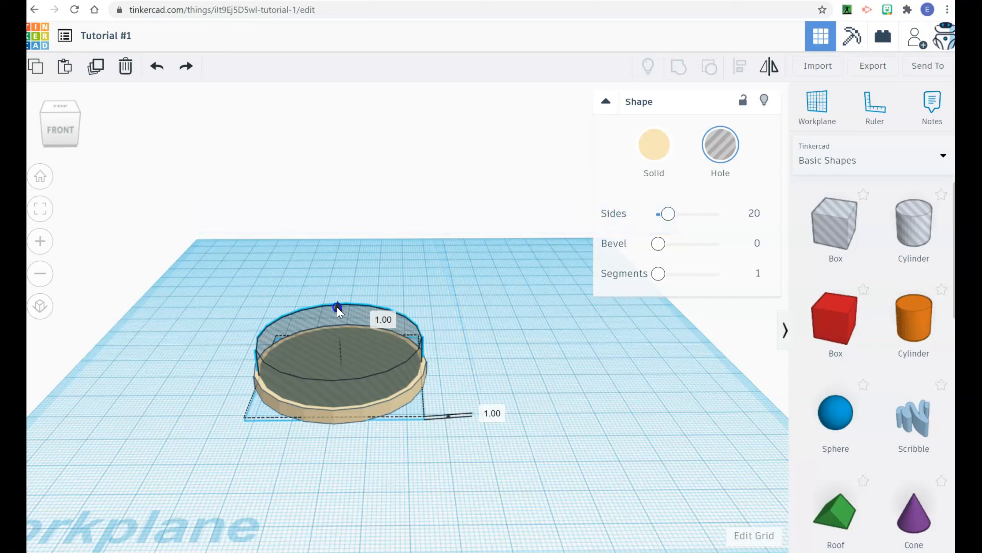
pyautogui.moveTo(337, 308); pyautogui.dragTo(337, 307)
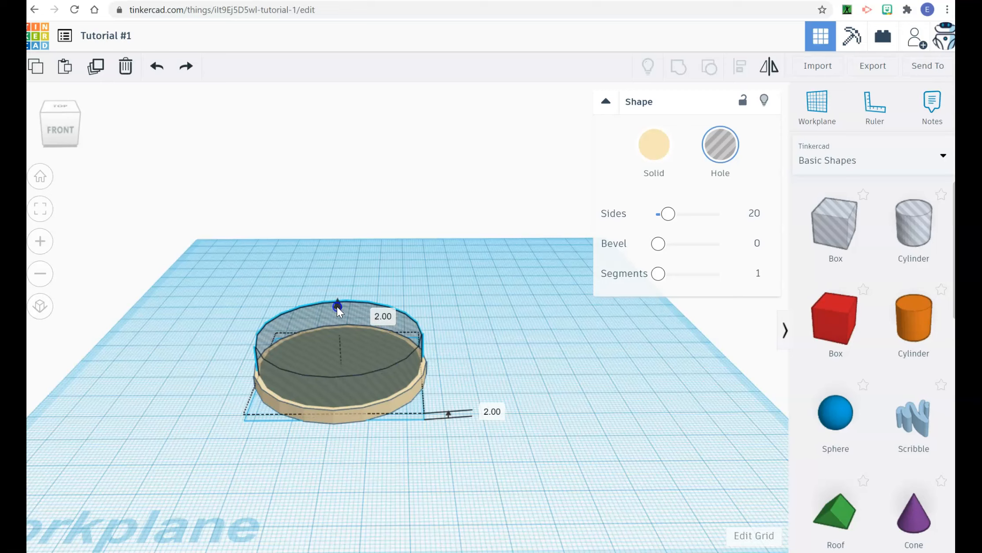
pyautogui.moveTo(337, 307); pyautogui.dragTo(337, 307)
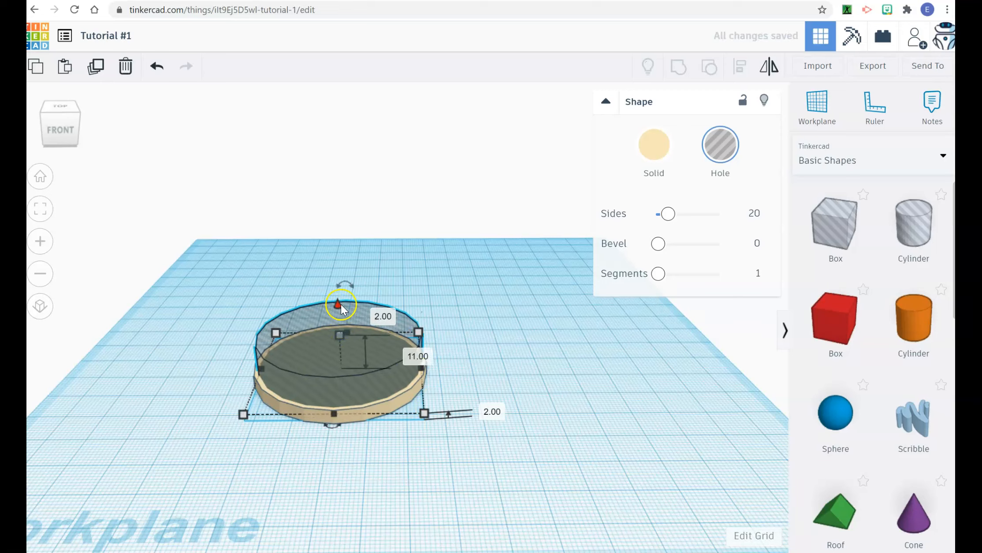
pyautogui.click(488, 413)
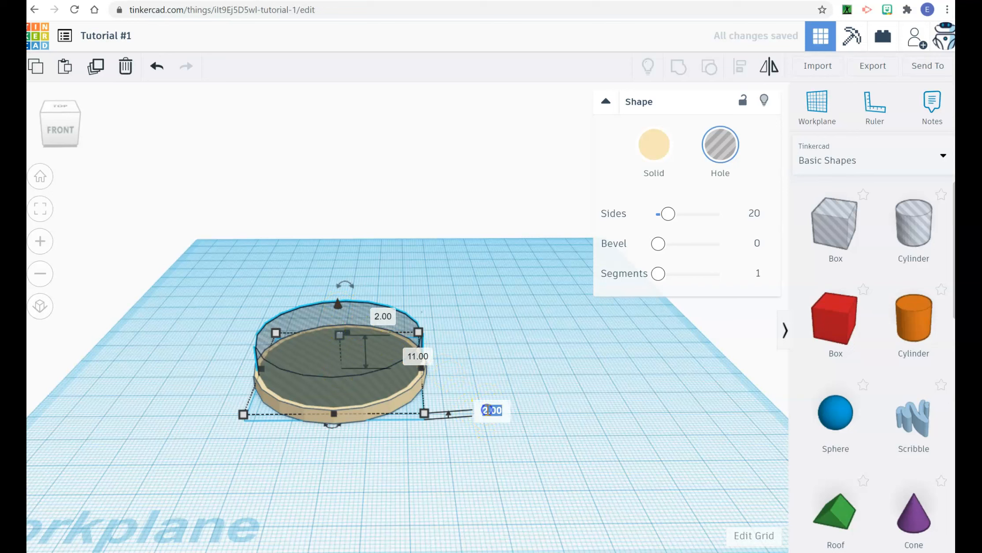
pyautogui.write('1.5')
pyautogui.press('Return')
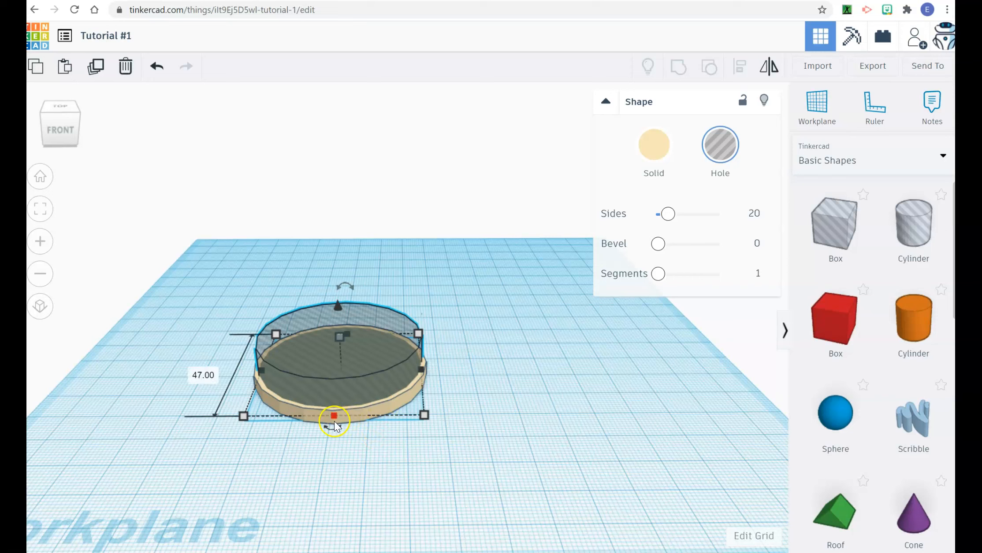
# Copy the solid disc together with its hole disc and shift the copy right, clear of the original pair
pyautogui.click(403, 460)
pyautogui.click(352, 419)
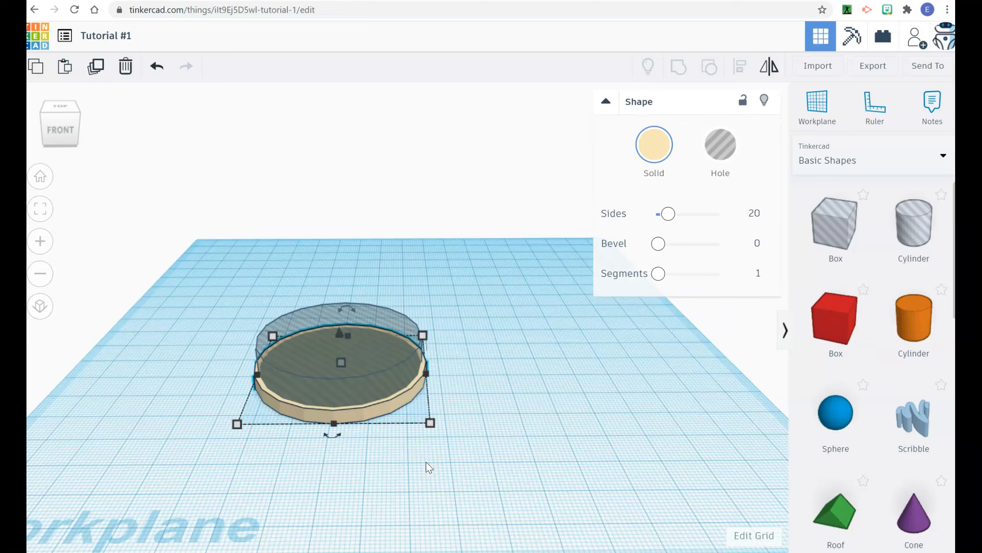
pyautogui.click(426, 463)
pyautogui.moveTo(426, 460); pyautogui.dragTo(428, 473, button='right')
pyautogui.moveTo(428, 474); pyautogui.dragTo(220, 277)
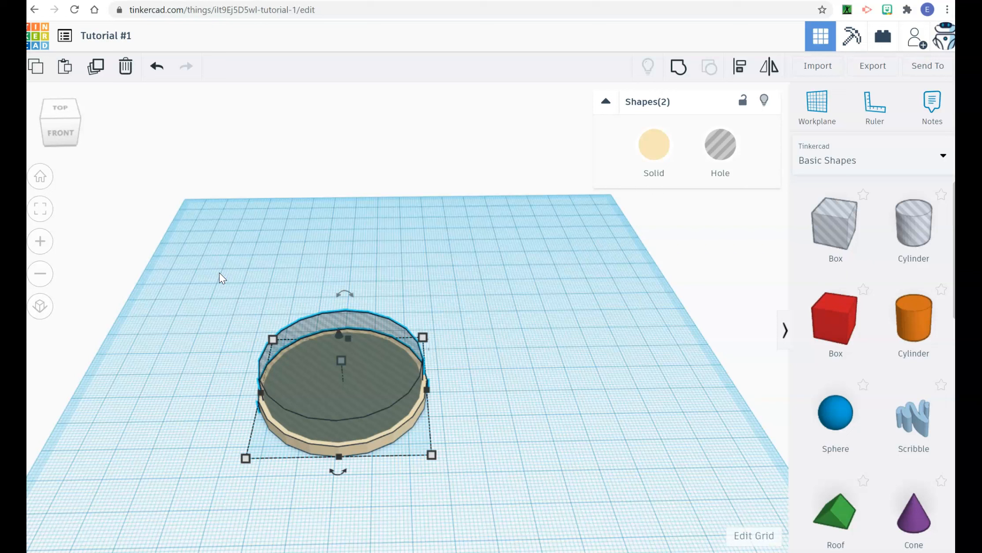
pyautogui.hotkey('ctrl', 'v')
pyautogui.press('Right')
pyautogui.press('Right')
pyautogui.press('Right')
pyautogui.press('Right')
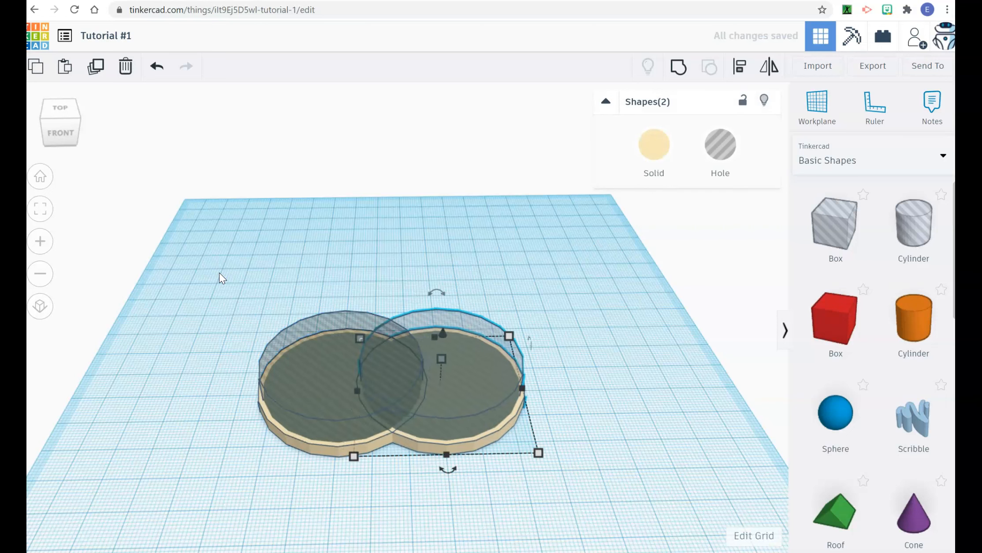
pyautogui.press('Right')
pyautogui.press('Right')
pyautogui.press('Right')
pyautogui.press('Right')
pyautogui.press('Right')
pyautogui.press('Right')
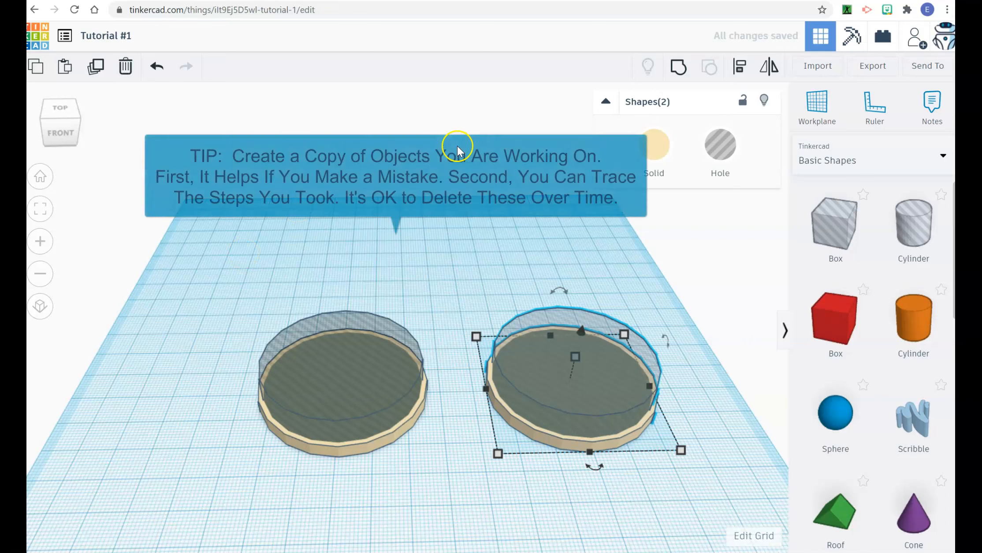
# Group the copied solid and hole discs to cut a shallow recess with a raised rim
pyautogui.click(678, 67)
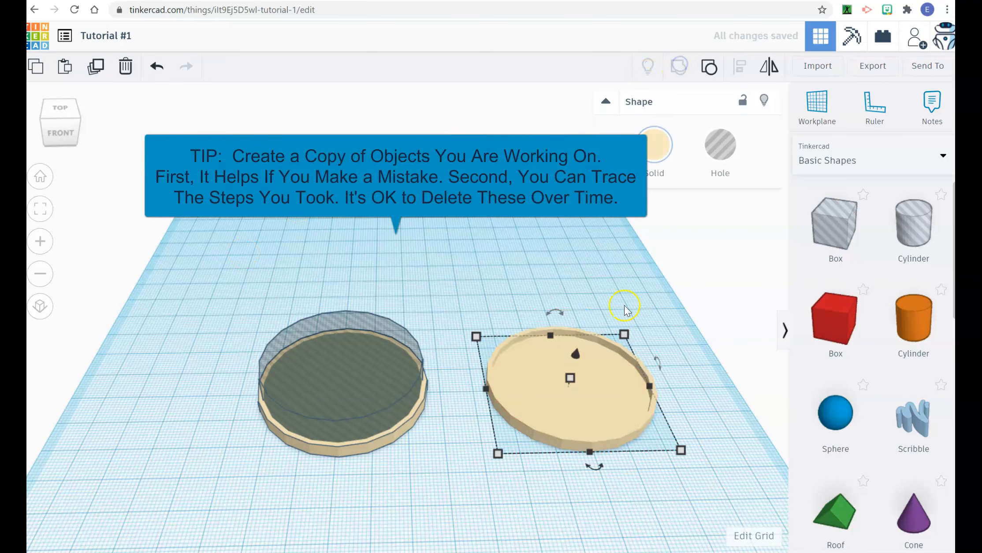
pyautogui.click(573, 481)
pyautogui.moveTo(492, 495); pyautogui.dragTo(490, 519, button='right')
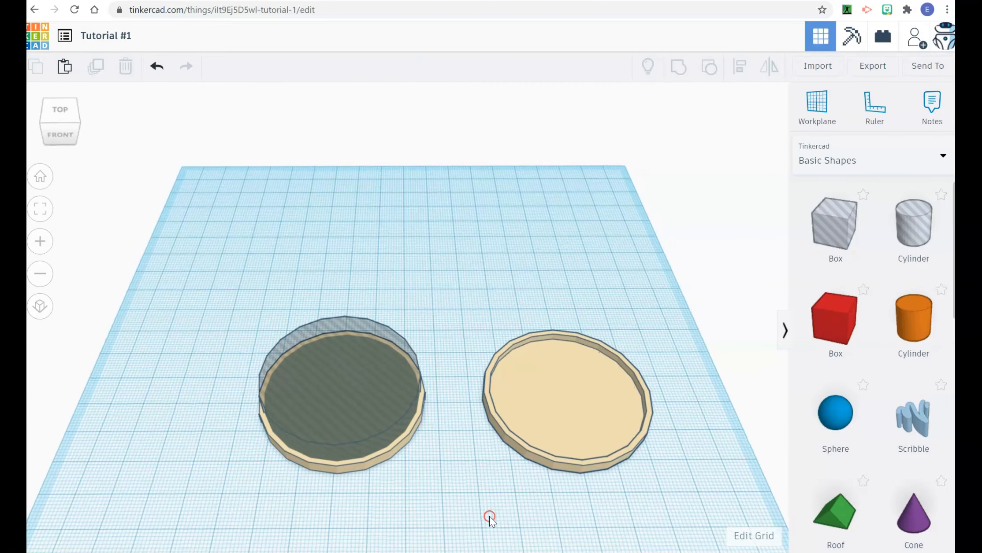
# Move the ungrouped original pair of discs about 50 mm to the left, away from the rimmed disc
pyautogui.moveTo(430, 489); pyautogui.dragTo(238, 325)
pyautogui.moveTo(302, 401); pyautogui.dragTo(131, 408)
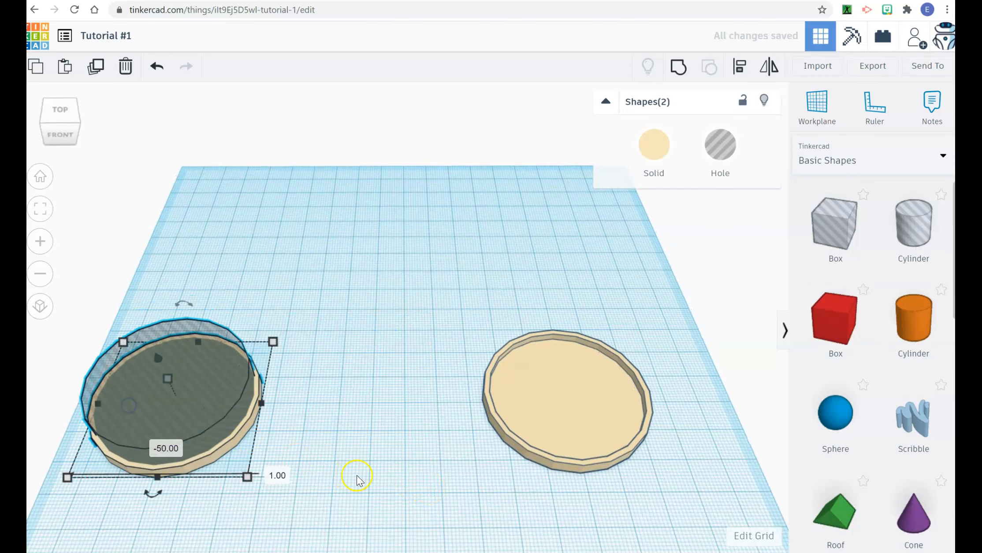
# Move the rimmed disc left toward the middle of the workplane, keeping it clear of the ungrouped pair
pyautogui.click(388, 469)
pyautogui.moveTo(562, 434); pyautogui.dragTo(446, 437)
pyautogui.moveTo(624, 434)
pyautogui.mouseDown(button='right')
pyautogui.moveTo(596, 362)
pyautogui.moveTo(596, 403)
pyautogui.moveTo(622, 443)
pyautogui.mouseUp(button='right')
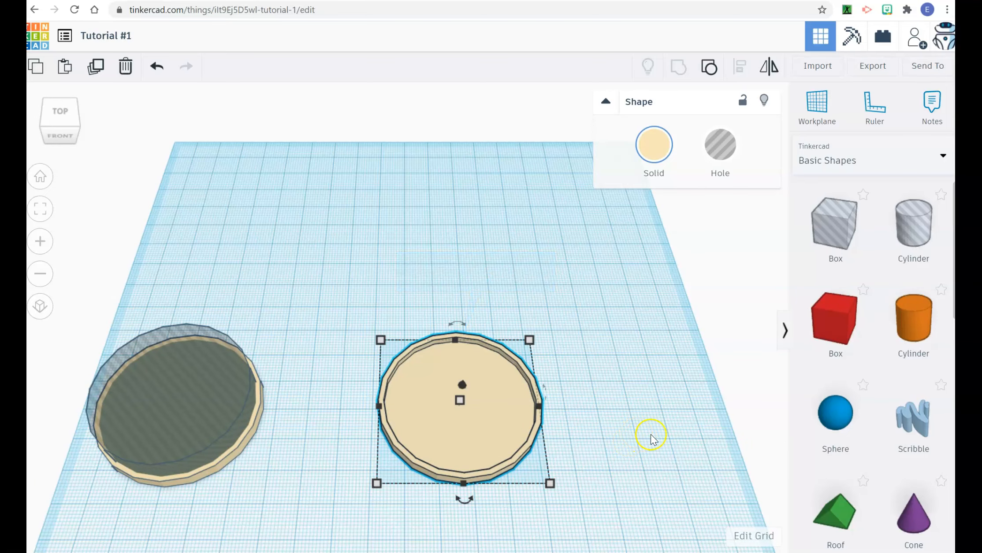
# Add a solid cylinder beside the rimmed disc and set its height to 4 mm to match the disc
pyautogui.moveTo(913, 317); pyautogui.dragTo(597, 375)
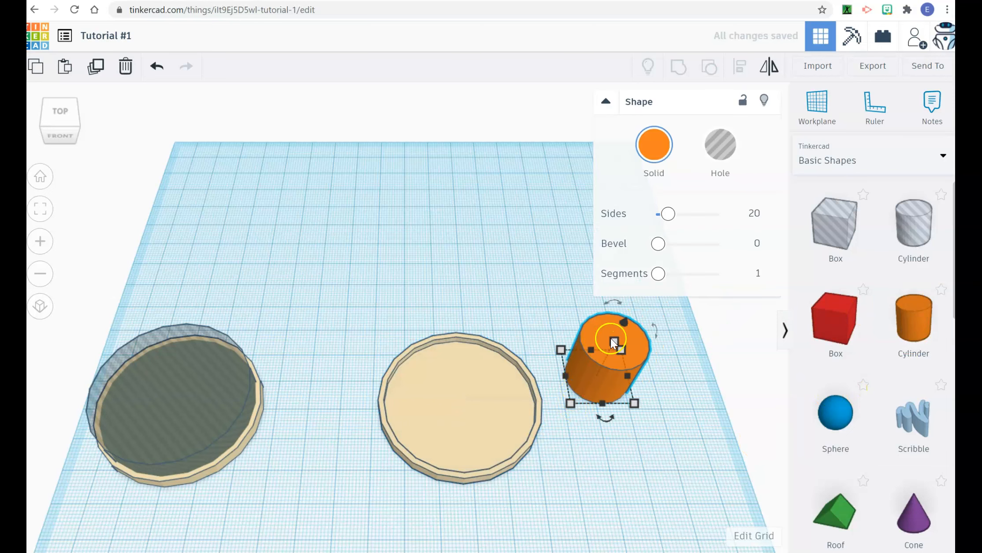
pyautogui.click(494, 450)
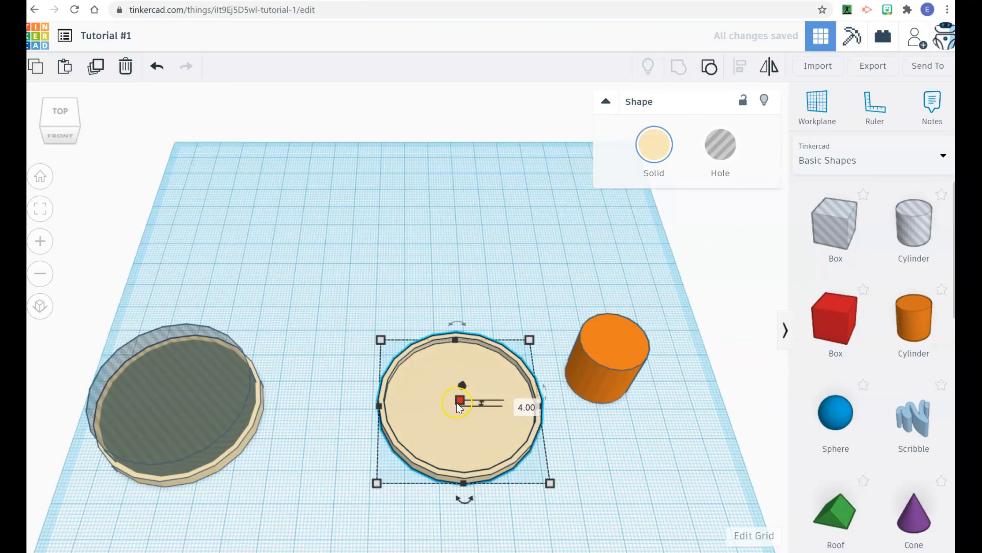
pyautogui.click(590, 379)
pyautogui.moveTo(614, 340)
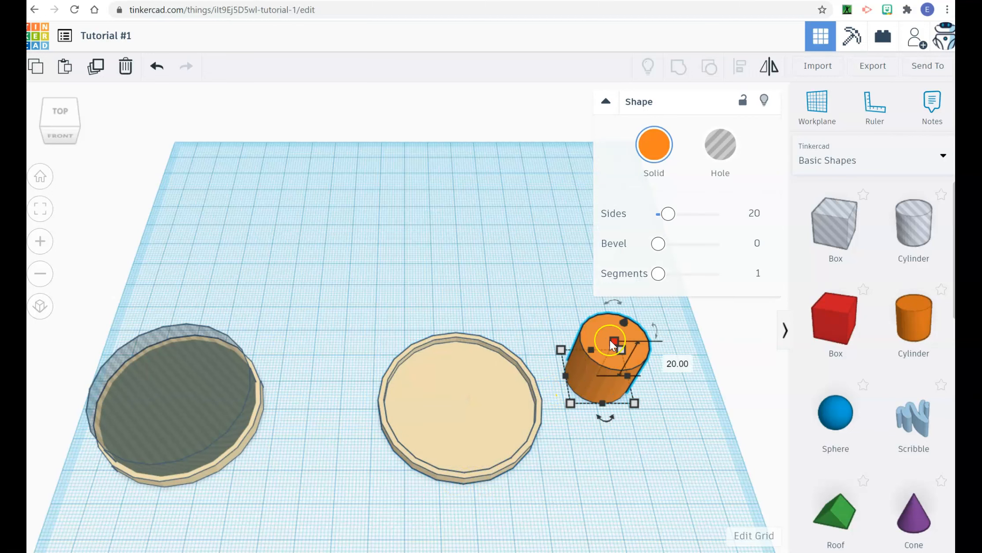
pyautogui.click(663, 359)
pyautogui.write('4')
pyautogui.press('Return')
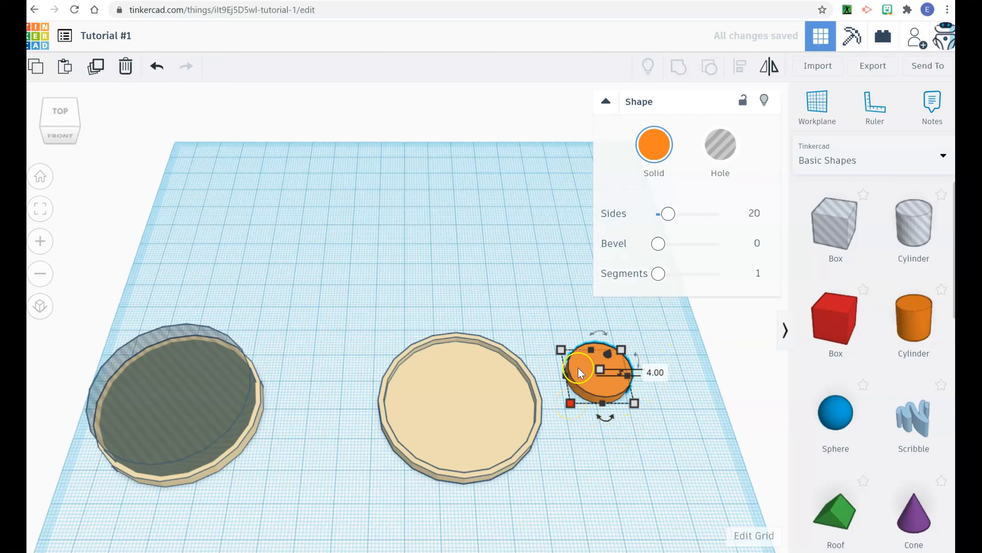
# Recolour the new cylinder light blue and shrink its footprint to about 13 by 12 mm
pyautogui.click(654, 144)
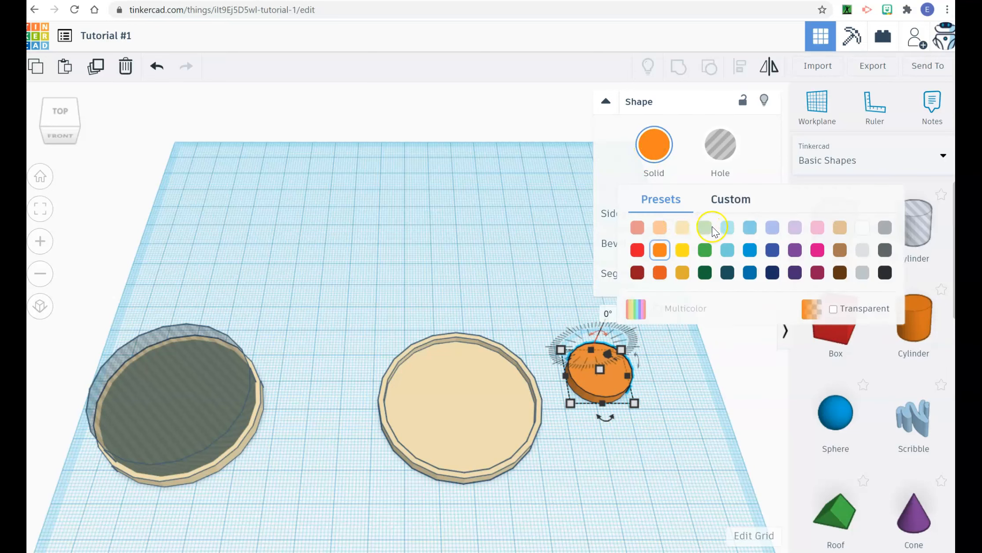
pyautogui.click(727, 227)
pyautogui.moveTo(634, 402); pyautogui.dragTo(609, 385)
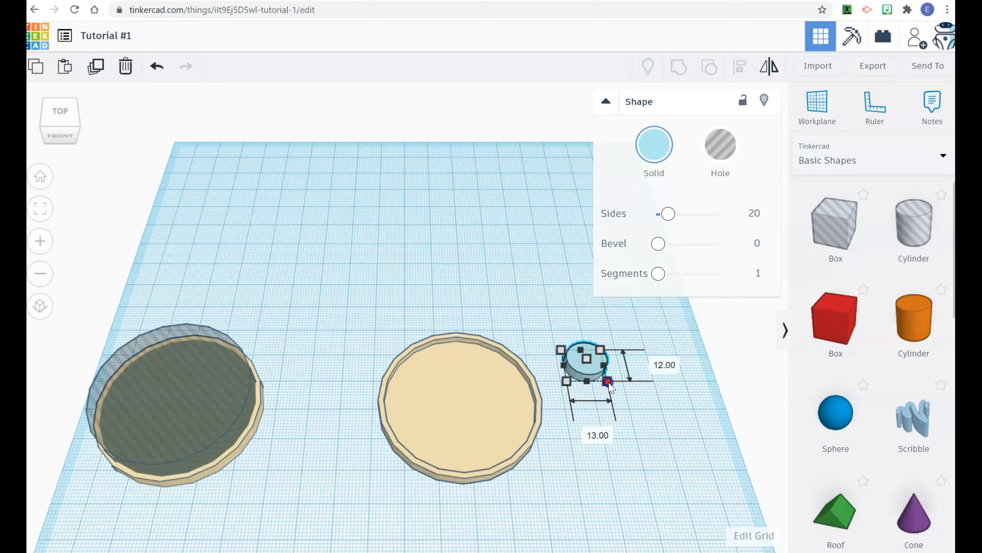
# Move the small light blue disc to the middle of the rimmed disc's back edge, slightly overlapping the rim
pyautogui.moveTo(608, 383); pyautogui.dragTo(450, 335)
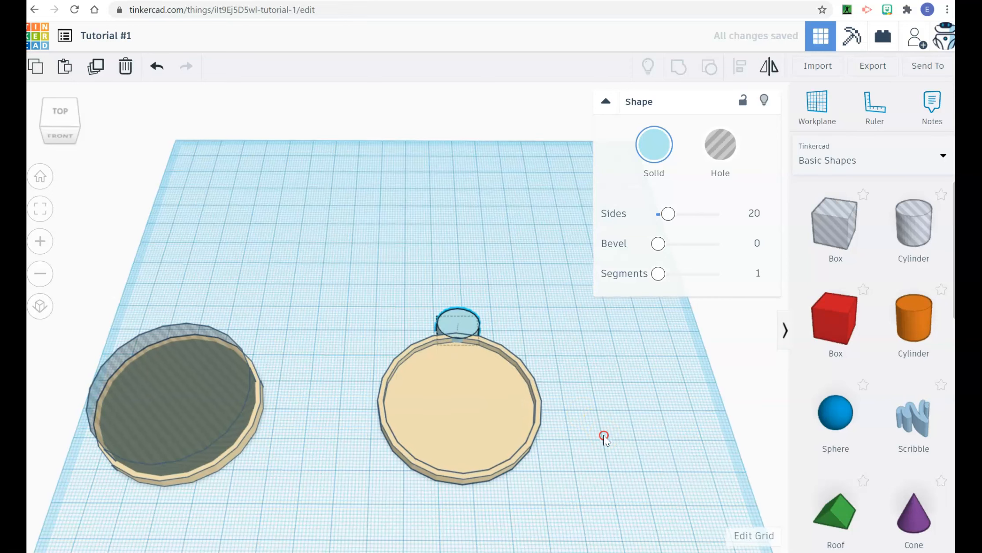
pyautogui.moveTo(603, 436); pyautogui.dragTo(613, 475, button='right')
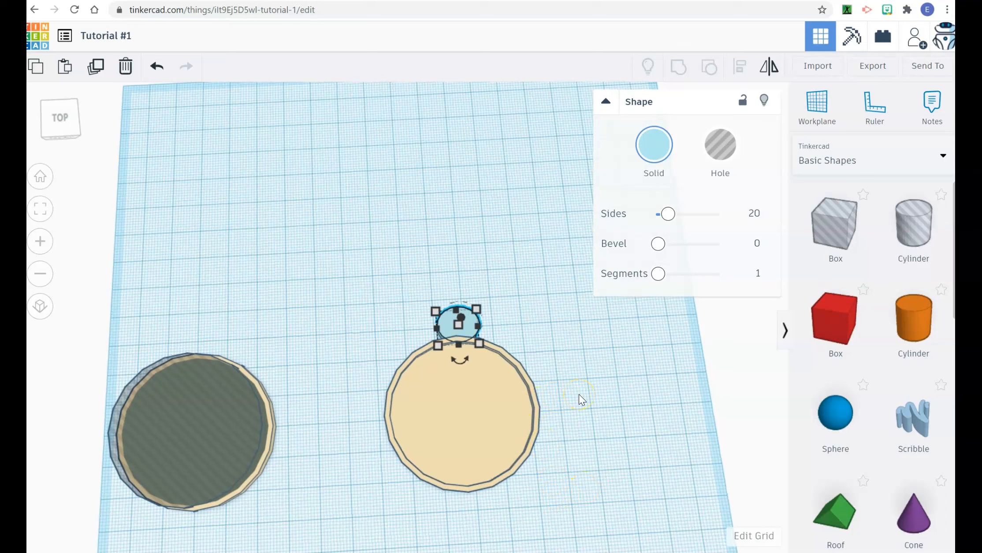
pyautogui.click(611, 385)
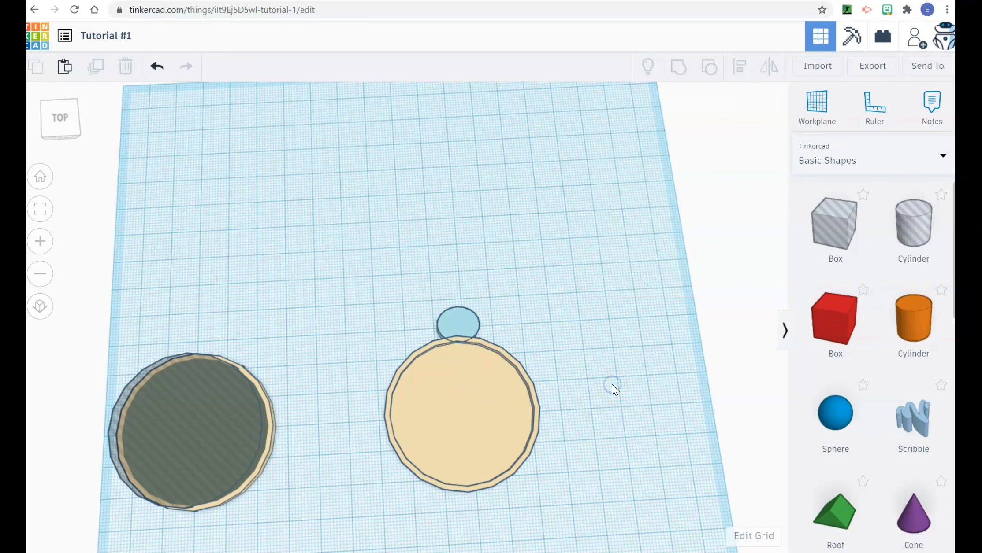
# Add a hole cylinder beside the rimmed disc and set its width and depth to 5 mm
pyautogui.moveTo(909, 218); pyautogui.dragTo(571, 334)
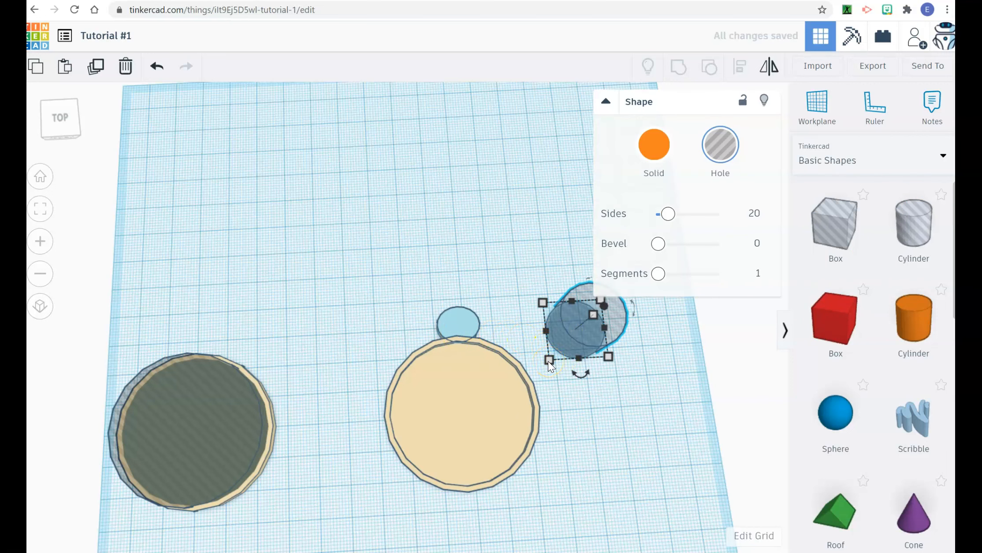
pyautogui.click(483, 333)
pyautogui.write('5')
pyautogui.press('Return')
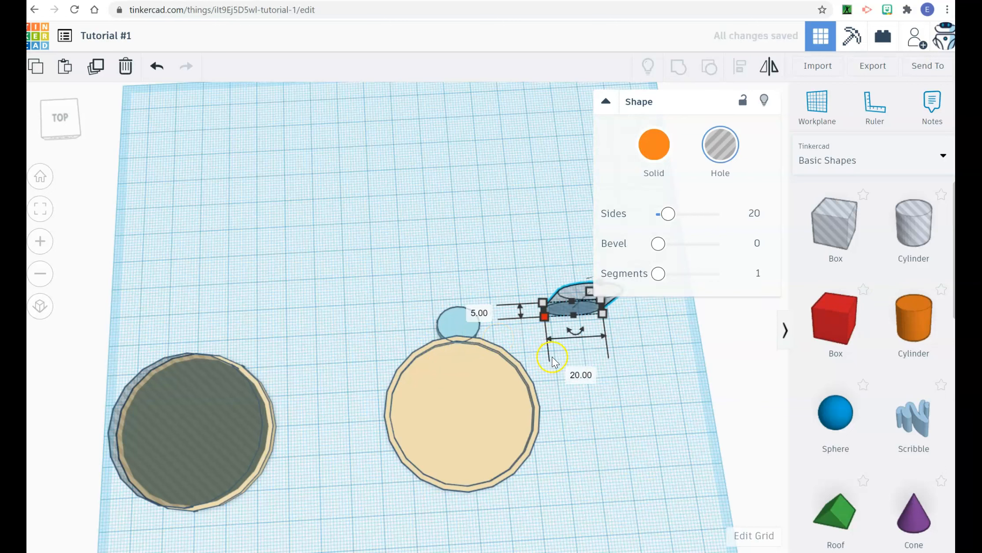
pyautogui.click(576, 375)
pyautogui.write('5')
pyautogui.press('Return')
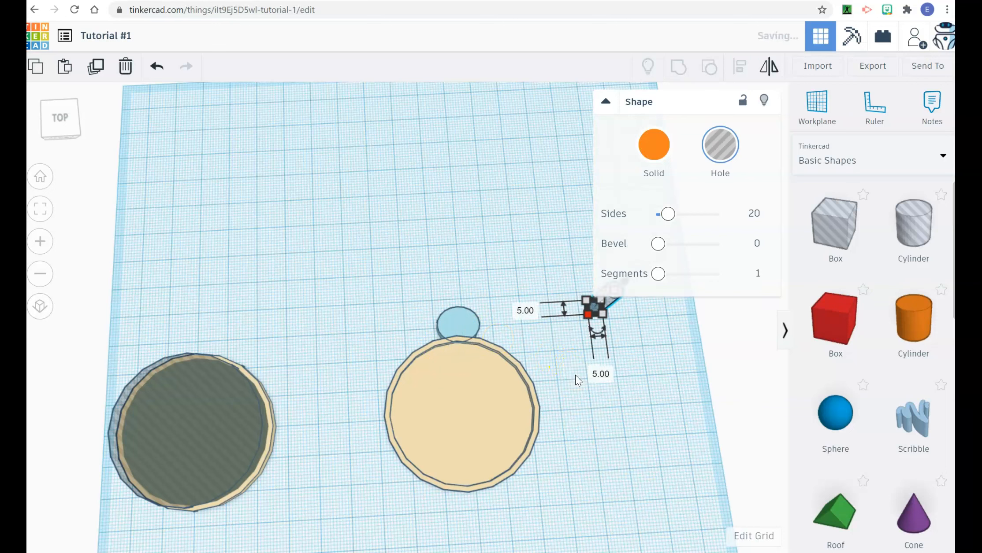
pyautogui.click(652, 370)
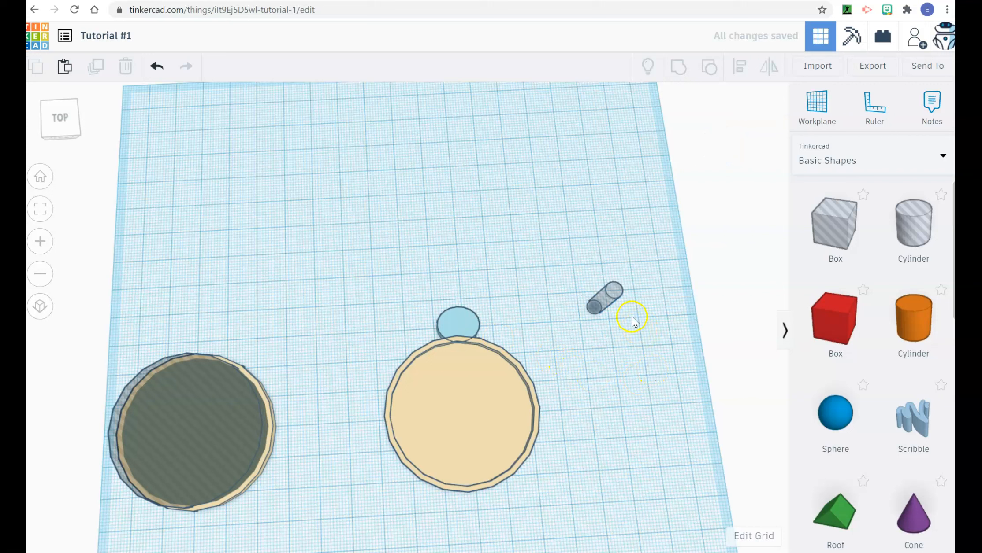
# Place the hole cylinder over the light blue disc and move the rimmed disc forward, clear of both
pyautogui.click(599, 303)
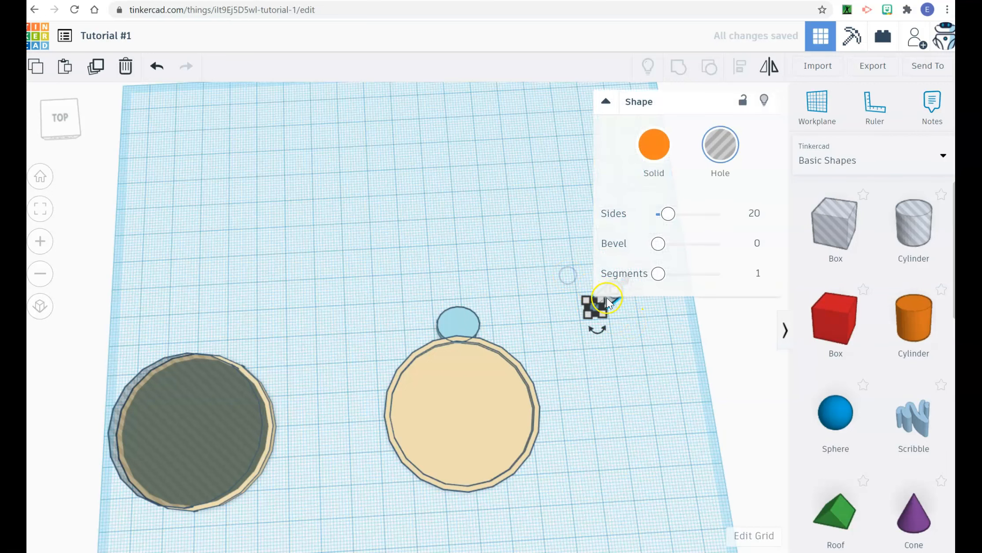
pyautogui.moveTo(611, 308); pyautogui.dragTo(463, 325)
pyautogui.click(537, 356)
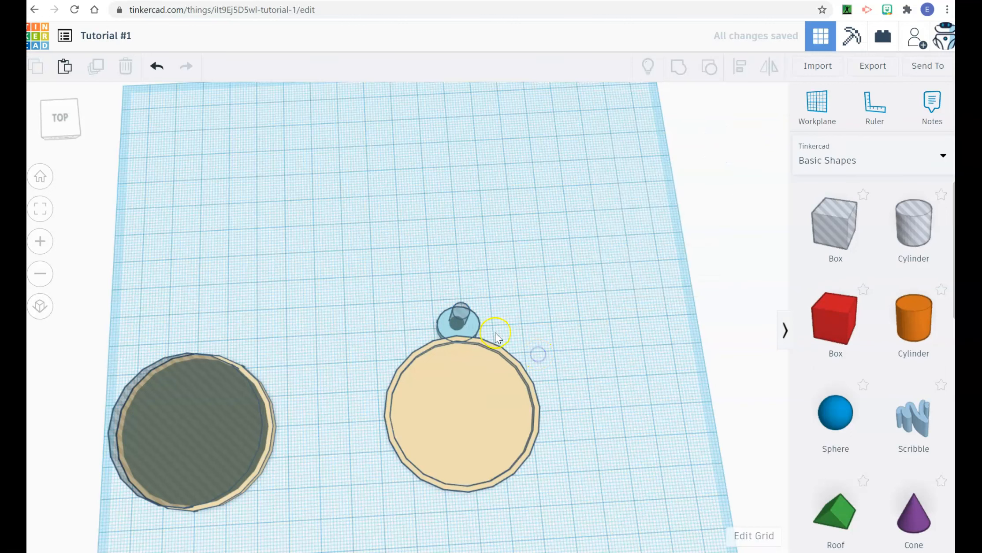
pyautogui.moveTo(463, 407); pyautogui.dragTo(463, 434)
# Centre the 5 mm hole cylinder in the light blue disc both ways and group them into a ring
pyautogui.moveTo(414, 292); pyautogui.dragTo(490, 353)
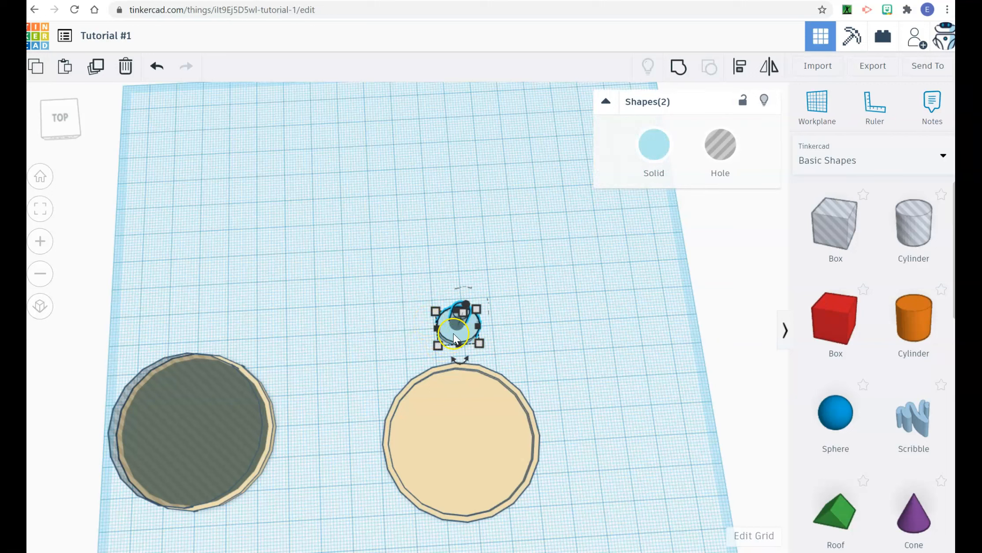
pyautogui.click(512, 333)
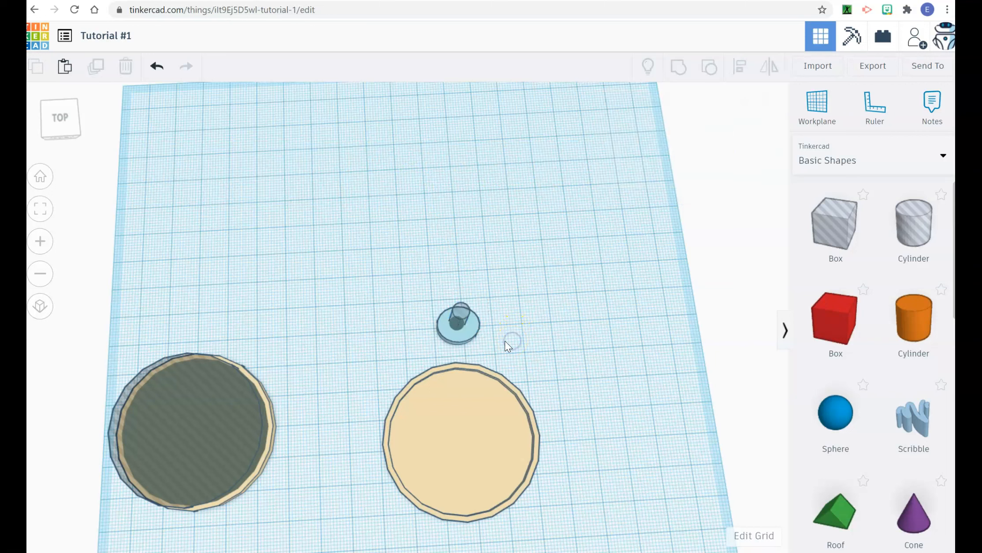
pyautogui.moveTo(487, 347); pyautogui.dragTo(414, 286)
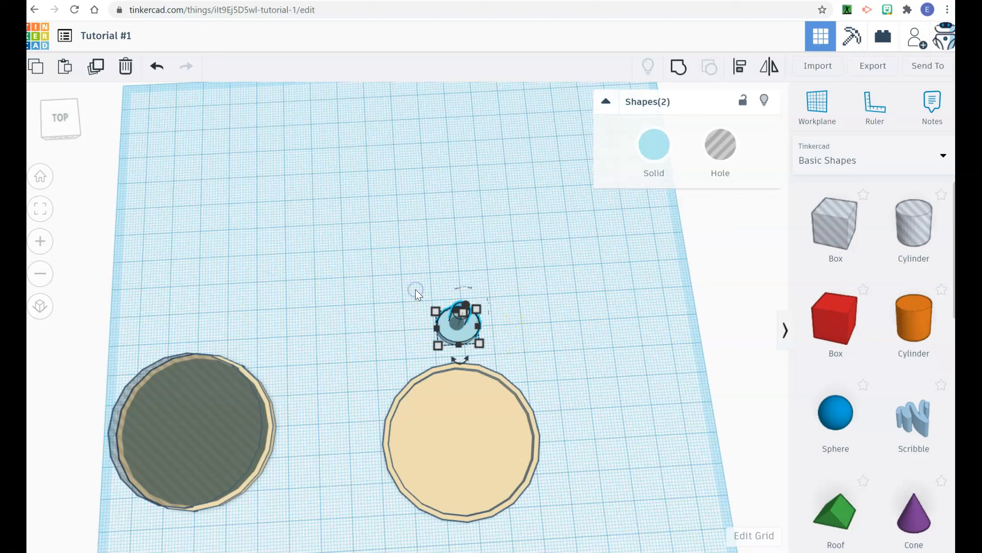
pyautogui.click(740, 67)
pyautogui.click(420, 330)
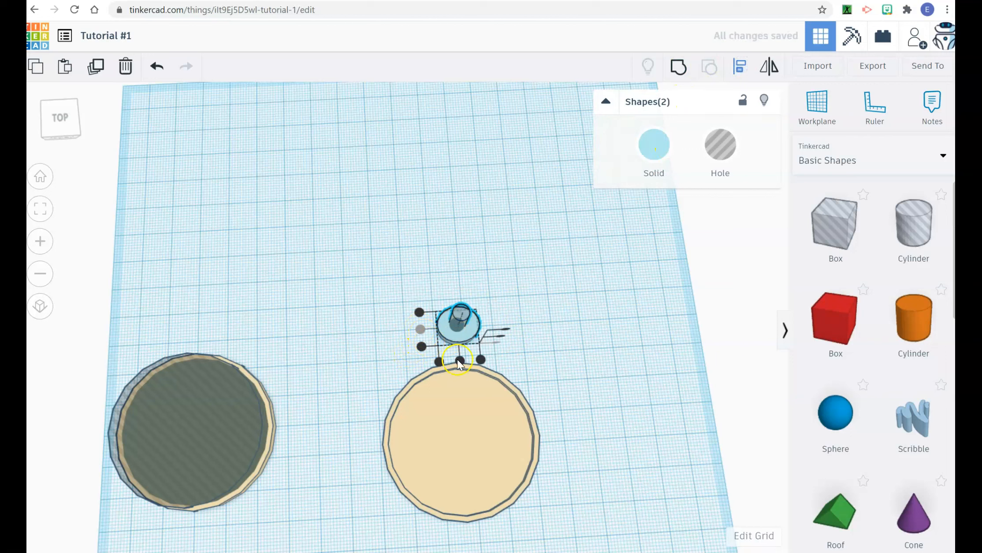
pyautogui.click(459, 361)
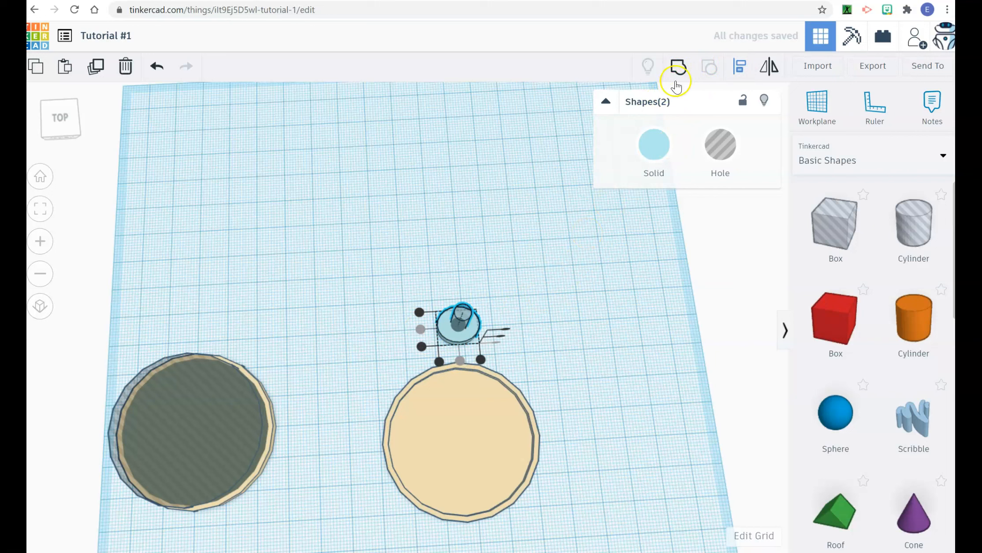
pyautogui.click(678, 68)
pyautogui.click(497, 358)
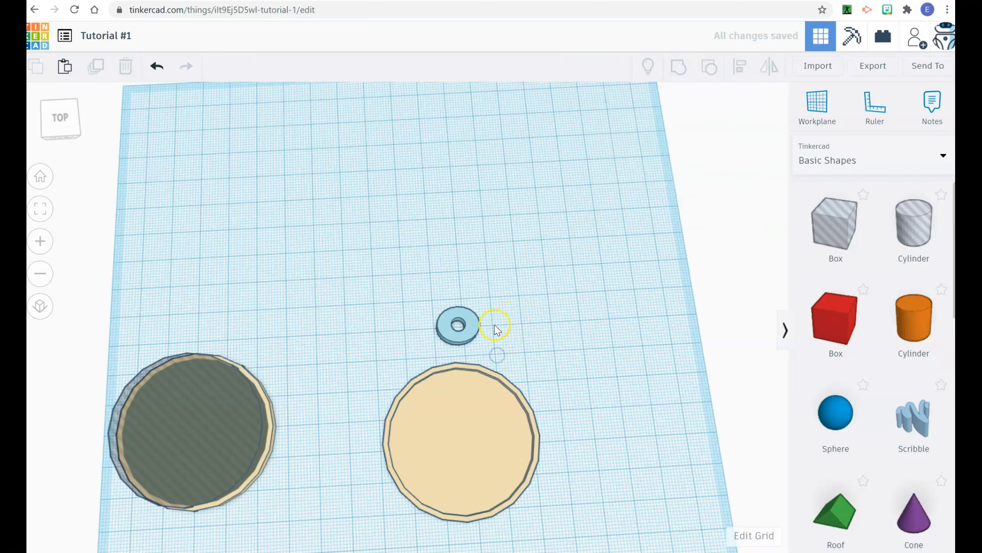
# Undo the ring's last move and its grouping to separate the hole cylinder from the light blue disc
pyautogui.moveTo(460, 342)
pyautogui.mouseDown()
pyautogui.moveTo(456, 352)
pyautogui.moveTo(455, 328)
pyautogui.mouseUp()
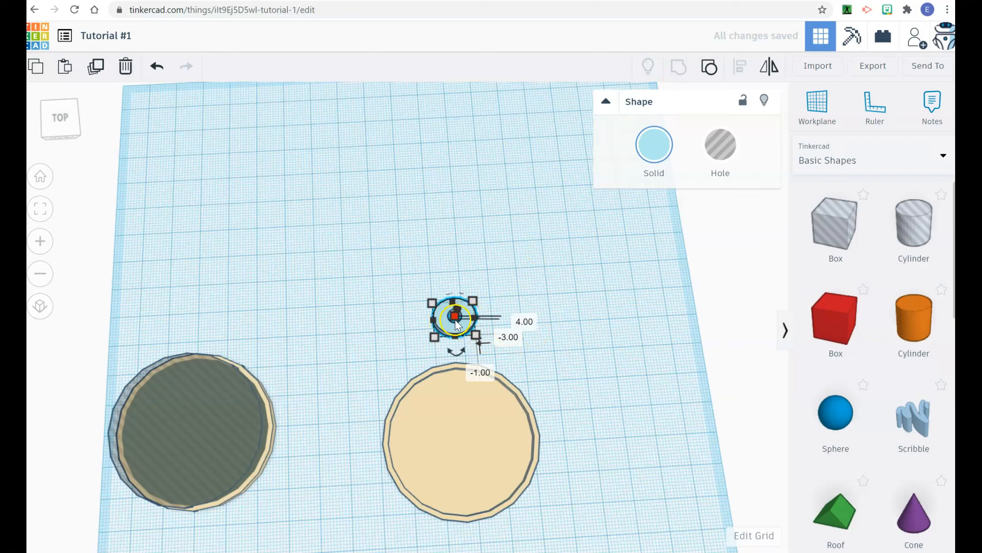
pyautogui.hotkey('ctrl', 'z')
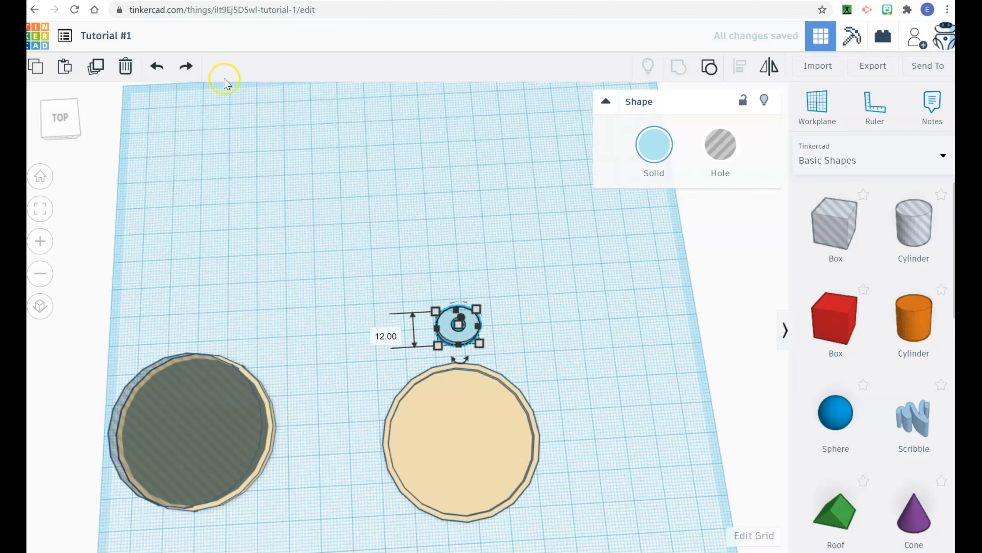
pyautogui.click(158, 66)
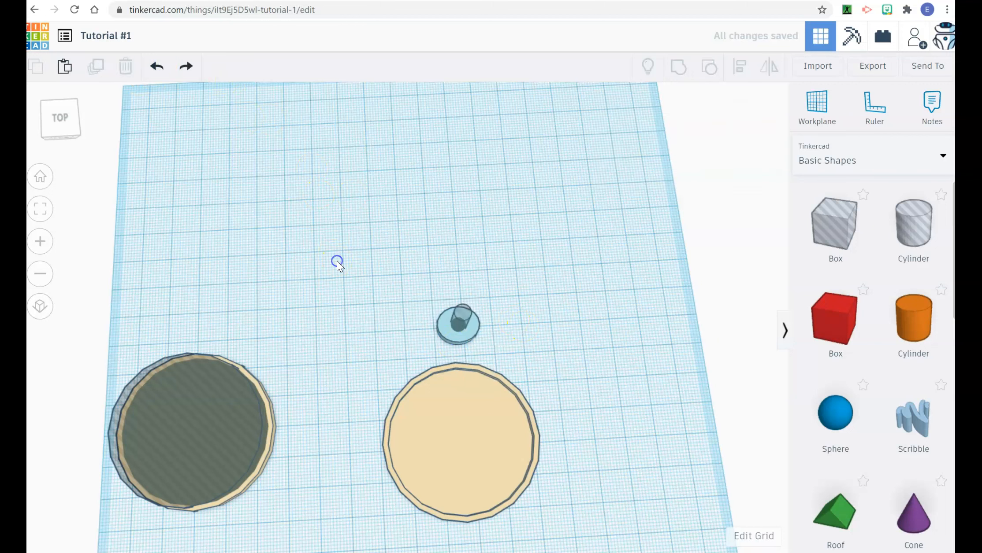
# Enlarge the hole cylinder in the light blue disc to 7 mm wide and 7 mm deep
pyautogui.click(459, 322)
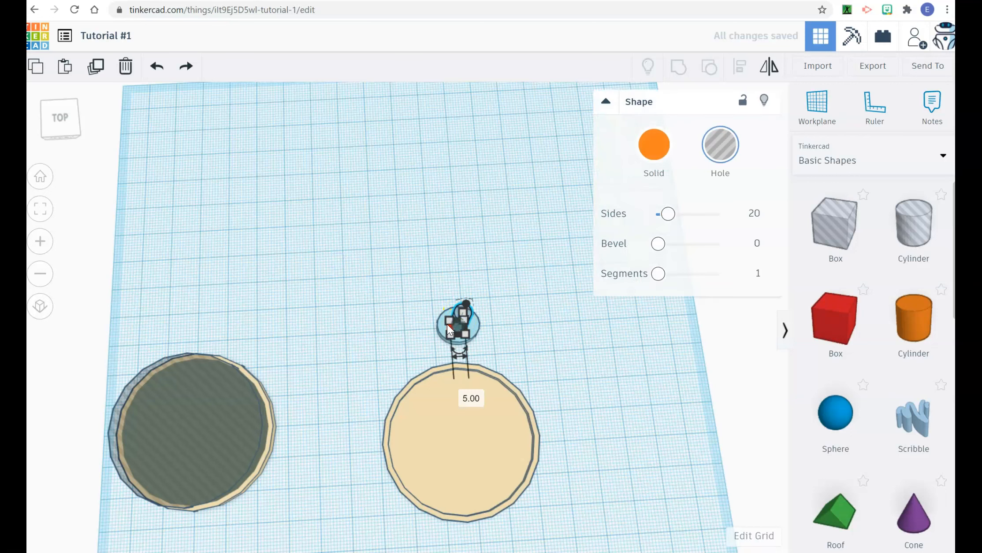
pyautogui.click(462, 395)
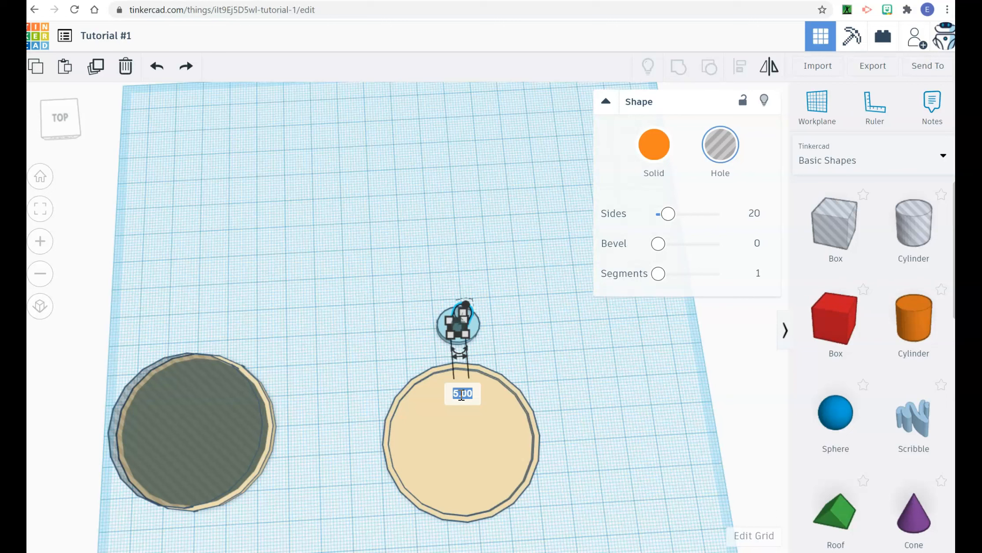
pyautogui.write('7')
pyautogui.press('Return')
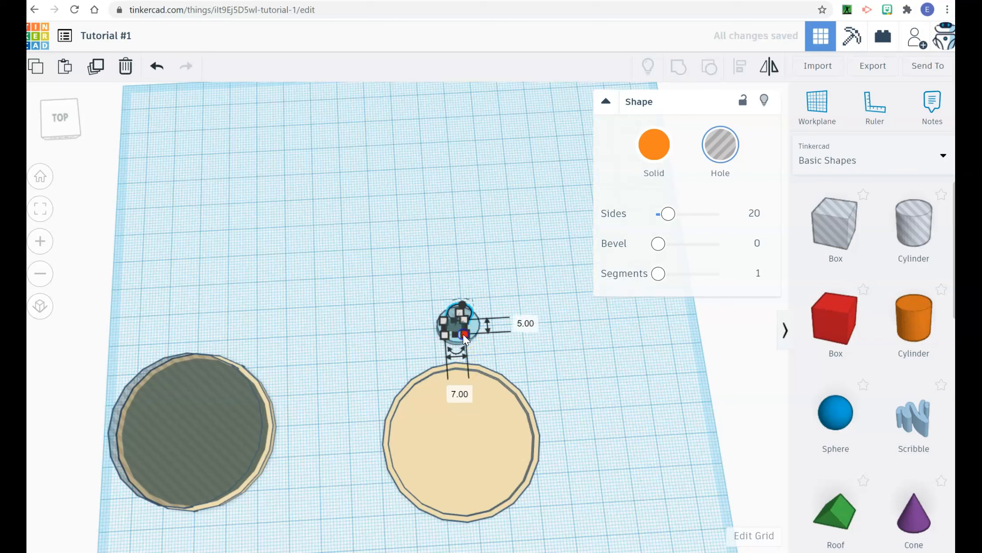
pyautogui.click(523, 322)
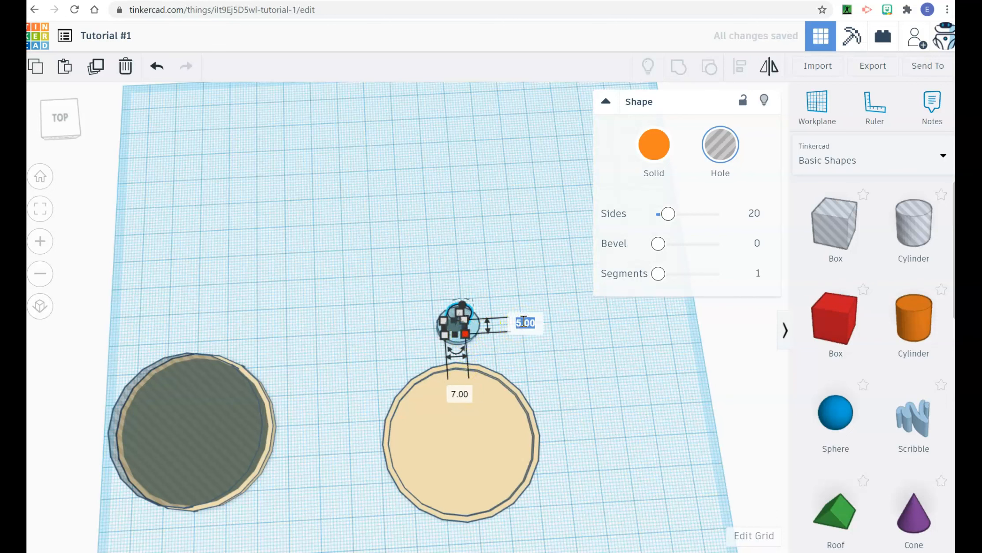
pyautogui.write('7')
pyautogui.press('Return')
# Centre the enlarged hole cylinder in the light blue disc both ways and group them into a ring
pyautogui.click(553, 371)
pyautogui.moveTo(408, 276); pyautogui.dragTo(507, 348)
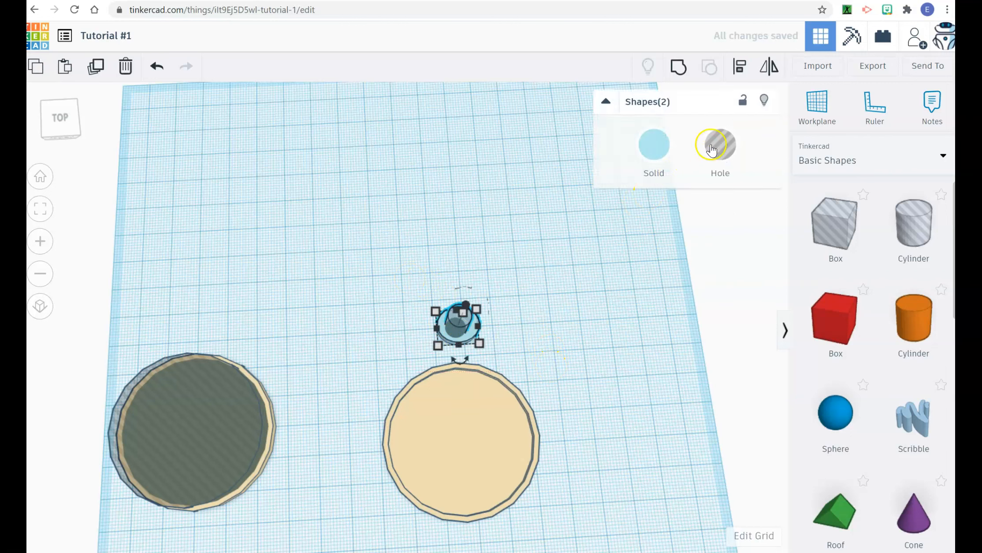
pyautogui.click(740, 66)
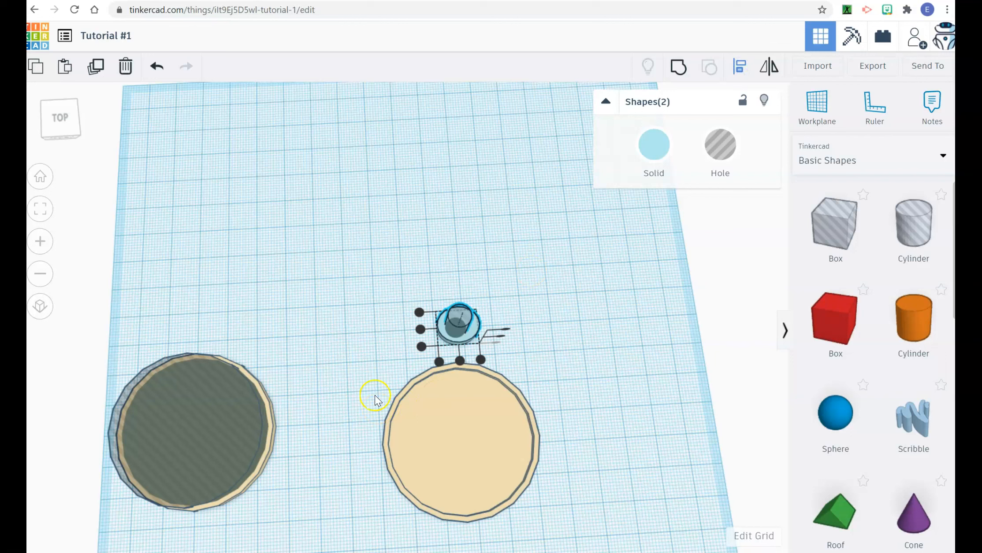
pyautogui.click(421, 329)
pyautogui.click(460, 362)
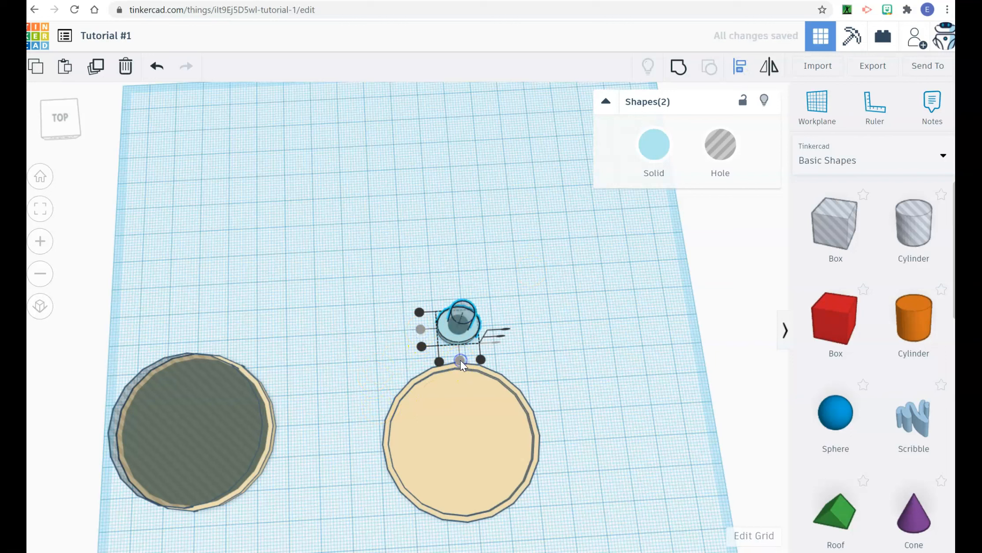
pyautogui.click(678, 68)
pyautogui.click(588, 270)
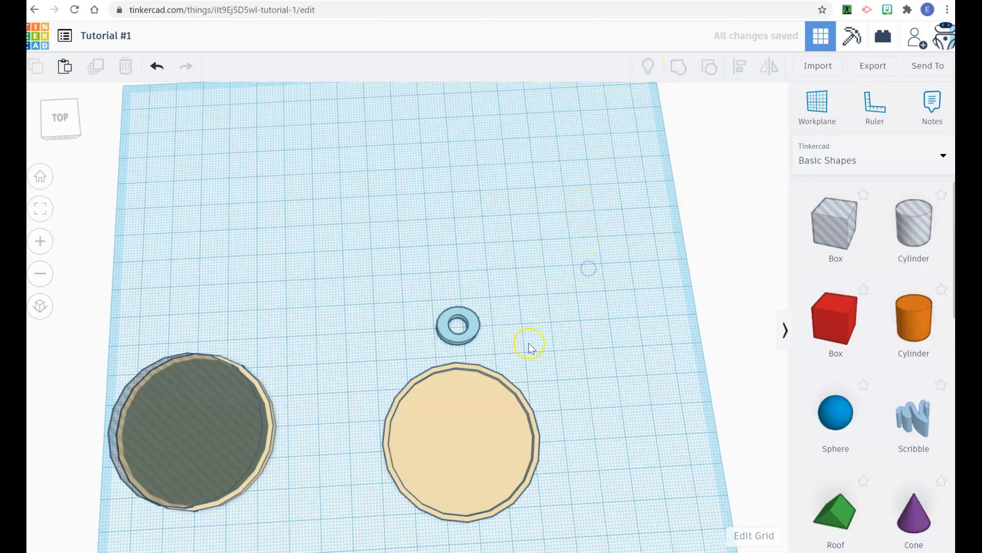
# Move the rimmed disc back to overlap the ring, then align the two on their left-right centres and back edges
pyautogui.moveTo(458, 411); pyautogui.dragTo(460, 384)
pyautogui.click(635, 544)
pyautogui.moveTo(575, 498); pyautogui.dragTo(344, 278)
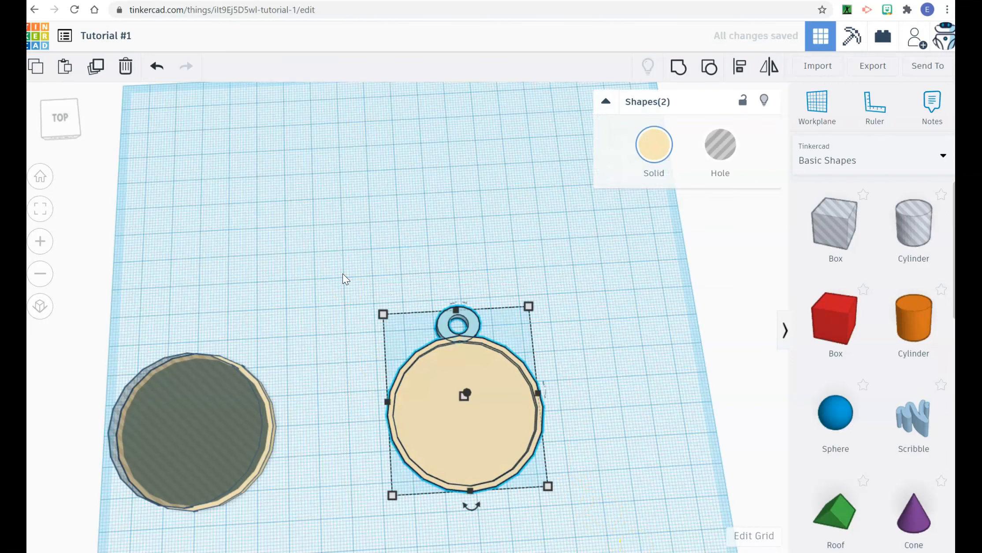
pyautogui.click(739, 66)
pyautogui.click(469, 491)
pyautogui.click(372, 403)
pyautogui.click(369, 329)
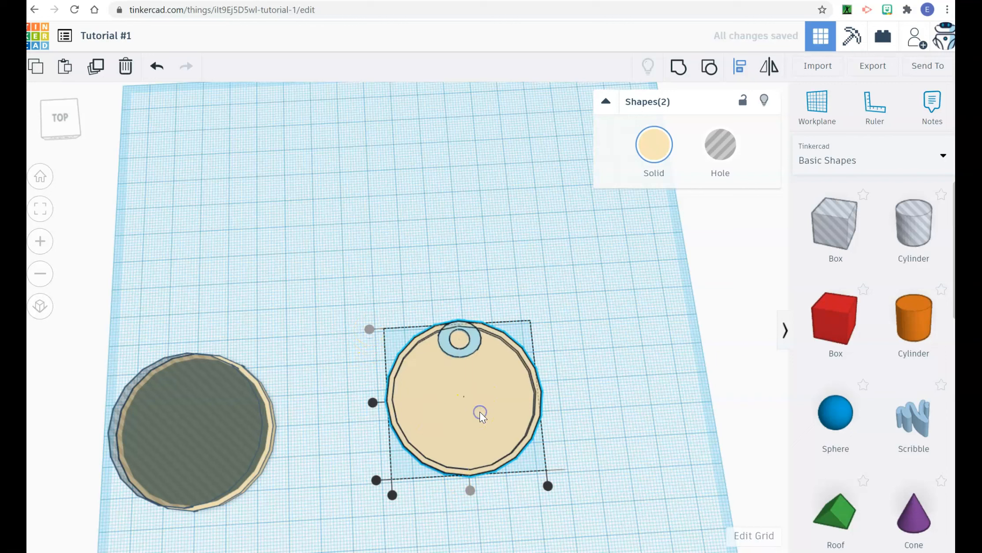
# Move the light blue ring back until it sticks out past the disc's back edge with a slight overlap
pyautogui.click(466, 492)
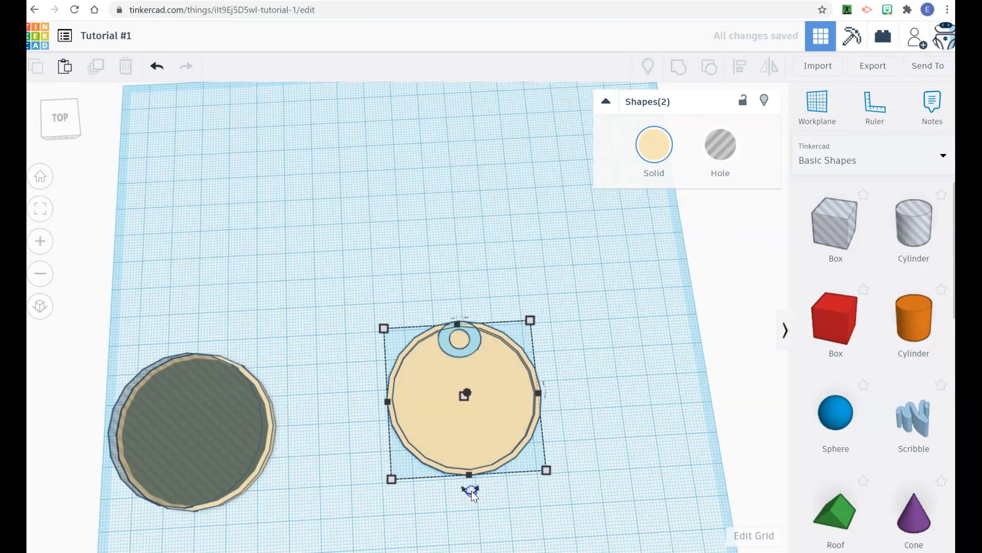
pyautogui.click(618, 462)
pyautogui.click(481, 410)
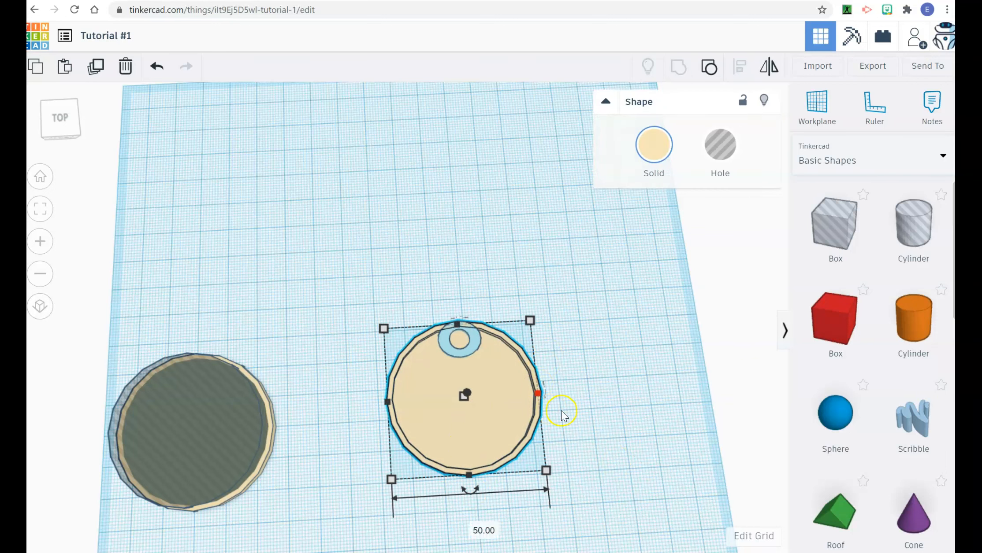
pyautogui.click(592, 427)
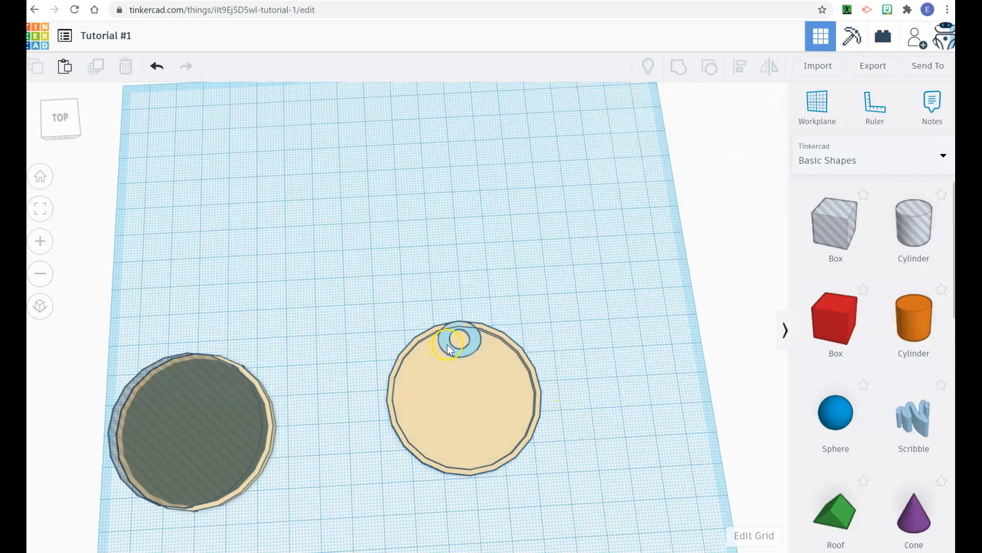
pyautogui.click(448, 350)
pyautogui.press('Up')
pyautogui.press('Up')
pyautogui.press('Up')
pyautogui.press('Up')
pyautogui.press('Up')
pyautogui.press('Up')
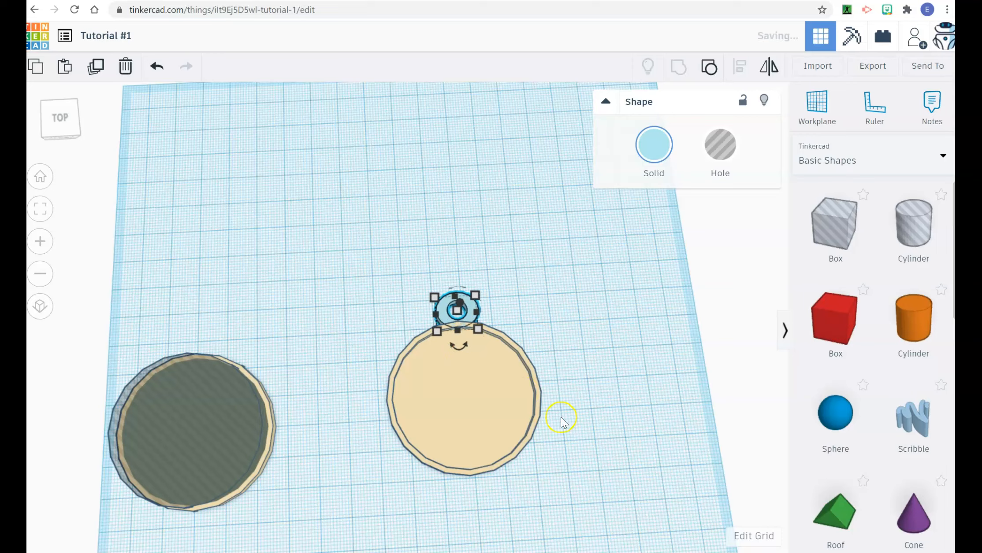
# Group the ring with the rimmed disc and turn on Multicolor so both keep their own colours
pyautogui.moveTo(560, 418)
pyautogui.mouseDown(button='right')
pyautogui.moveTo(560, 461)
pyautogui.moveTo(521, 309)
pyautogui.moveTo(526, 403)
pyautogui.moveTo(543, 411)
pyautogui.mouseUp(button='right')
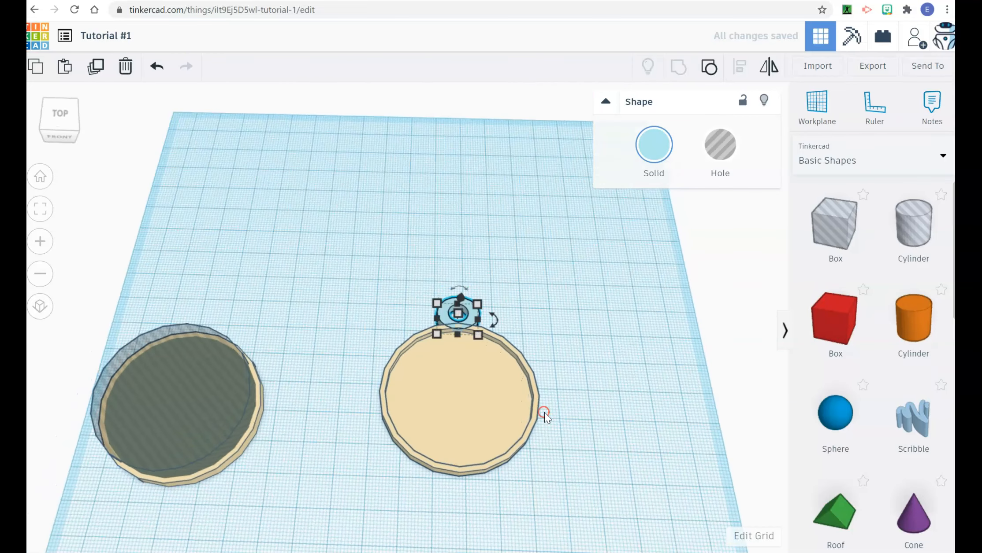
pyautogui.moveTo(547, 477); pyautogui.dragTo(371, 250)
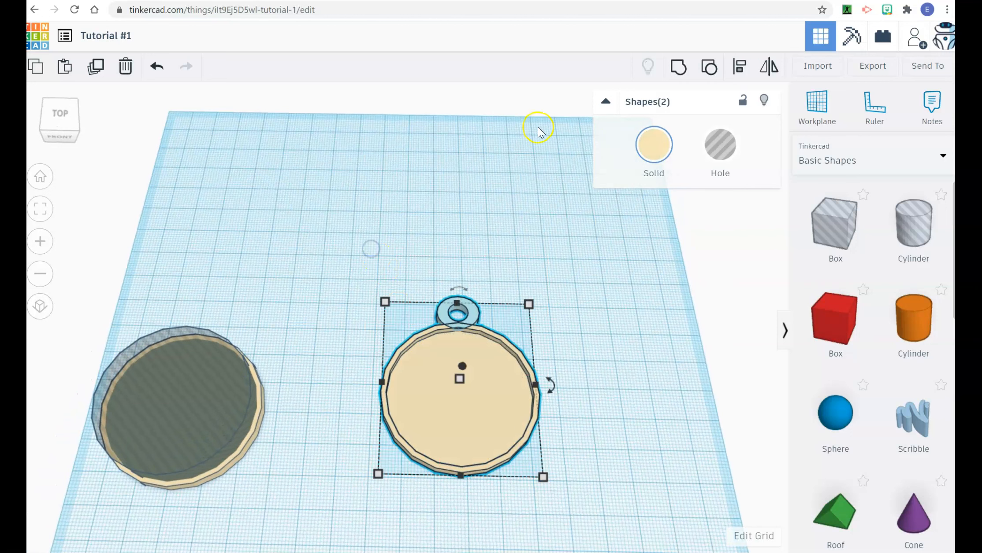
pyautogui.click(677, 76)
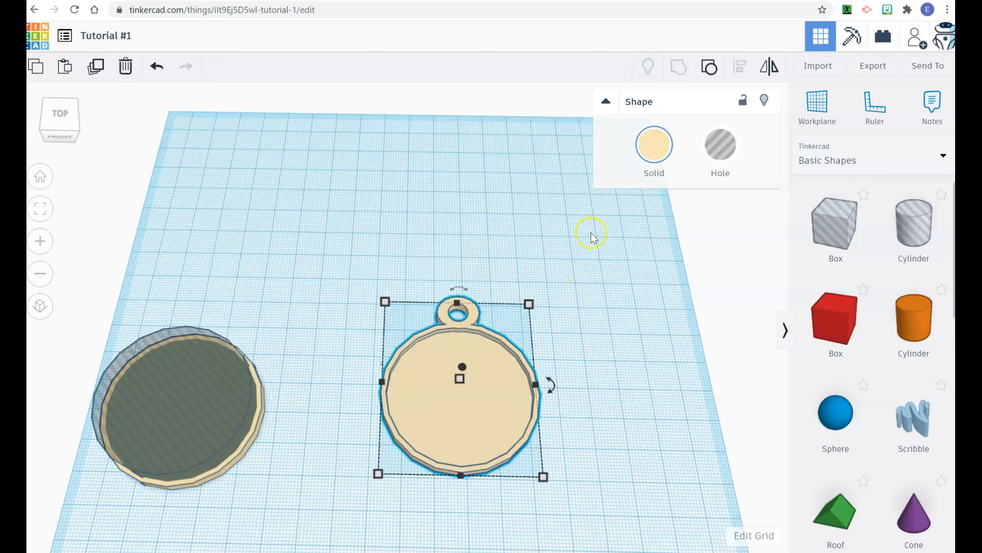
pyautogui.click(653, 152)
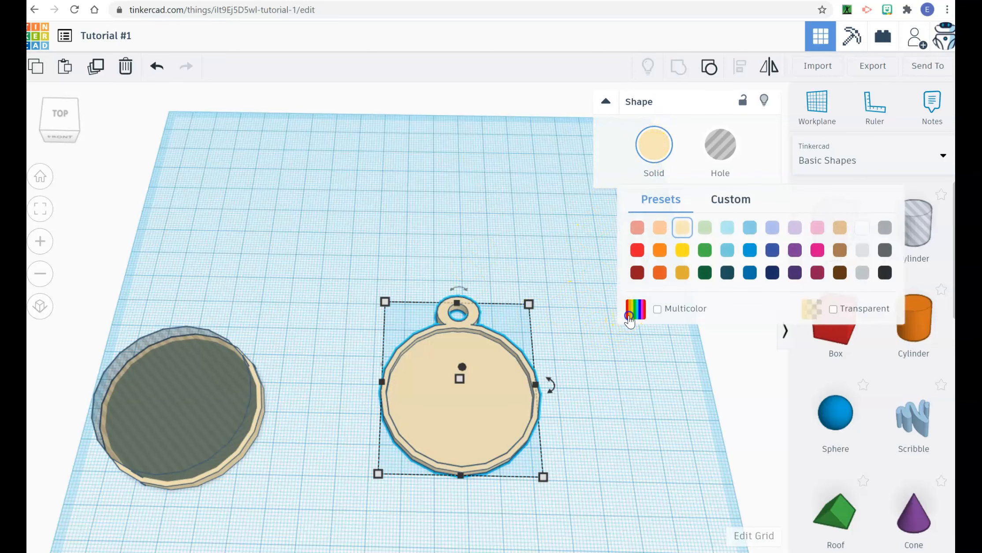
pyautogui.click(629, 315)
pyautogui.click(613, 378)
pyautogui.moveTo(613, 378)
pyautogui.mouseDown(button='right')
pyautogui.moveTo(636, 451)
pyautogui.moveTo(619, 403)
pyautogui.moveTo(611, 299)
pyautogui.moveTo(625, 439)
pyautogui.moveTo(617, 393)
pyautogui.mouseUp(button='right')
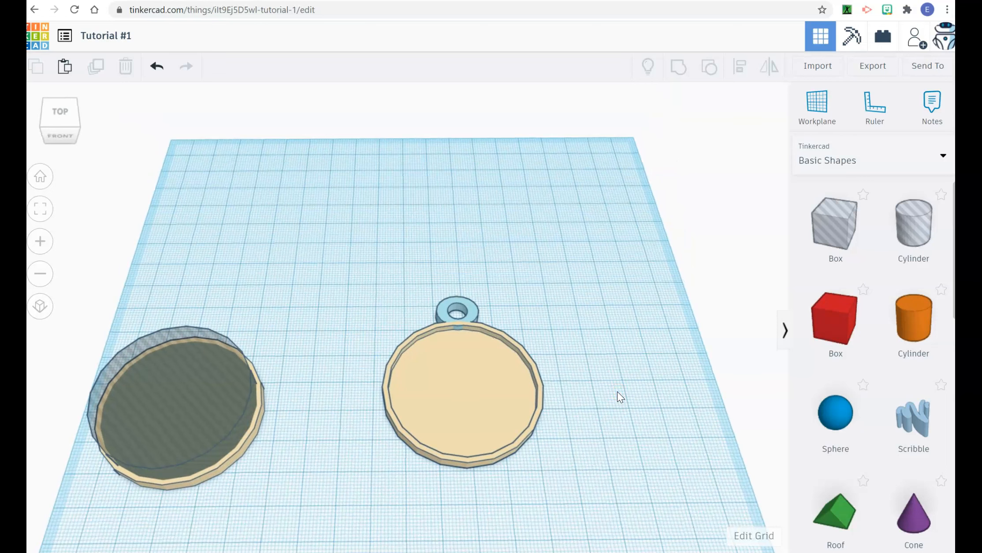
# Add a Text shape behind the disc and set its text to the first name for the tag
pyautogui.click(608, 356)
pyautogui.scroll(-15, 873, 352)
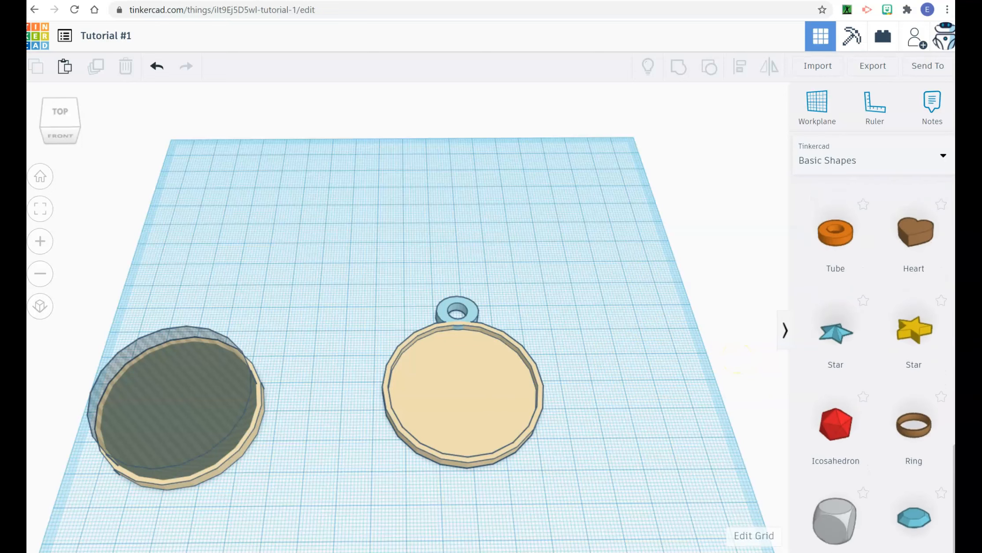
pyautogui.scroll(1, 873, 365)
pyautogui.scroll(8, 872, 366)
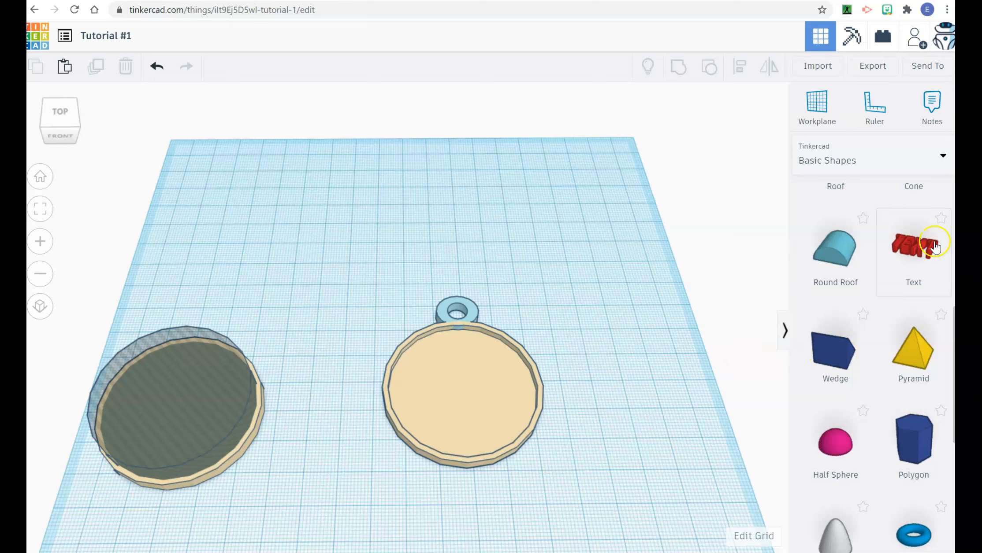
pyautogui.click(908, 254)
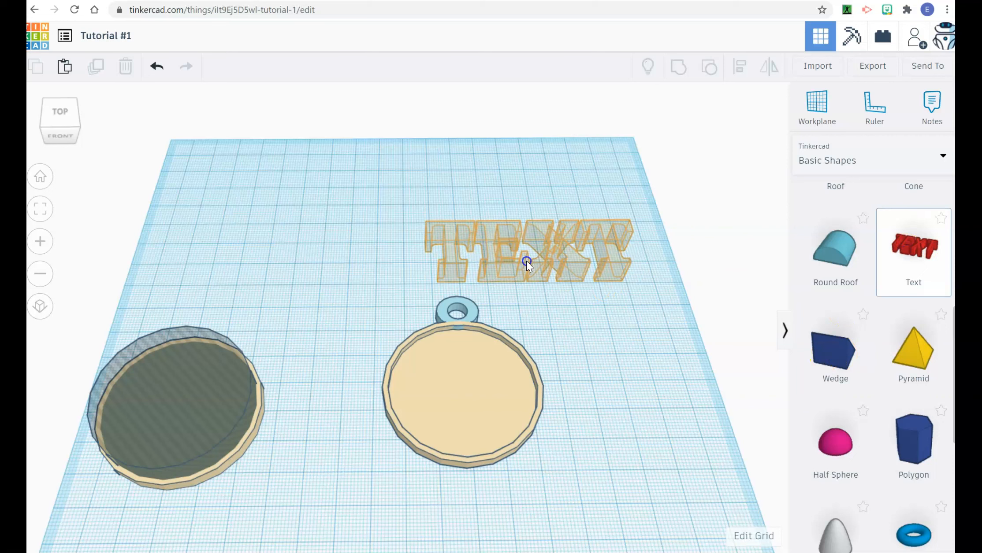
pyautogui.click(520, 264)
pyautogui.click(682, 214)
pyautogui.doubleClick(661, 213)
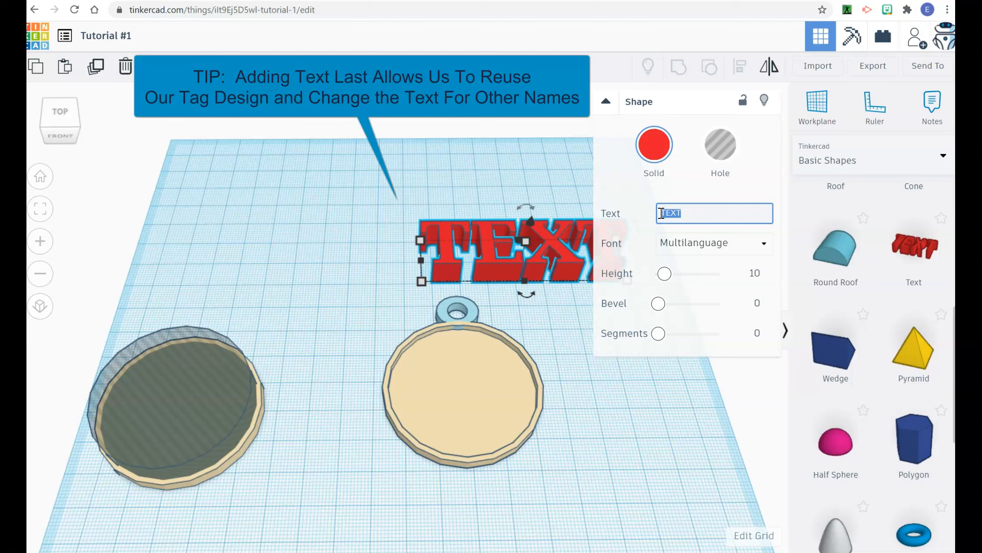
pyautogui.write('John')
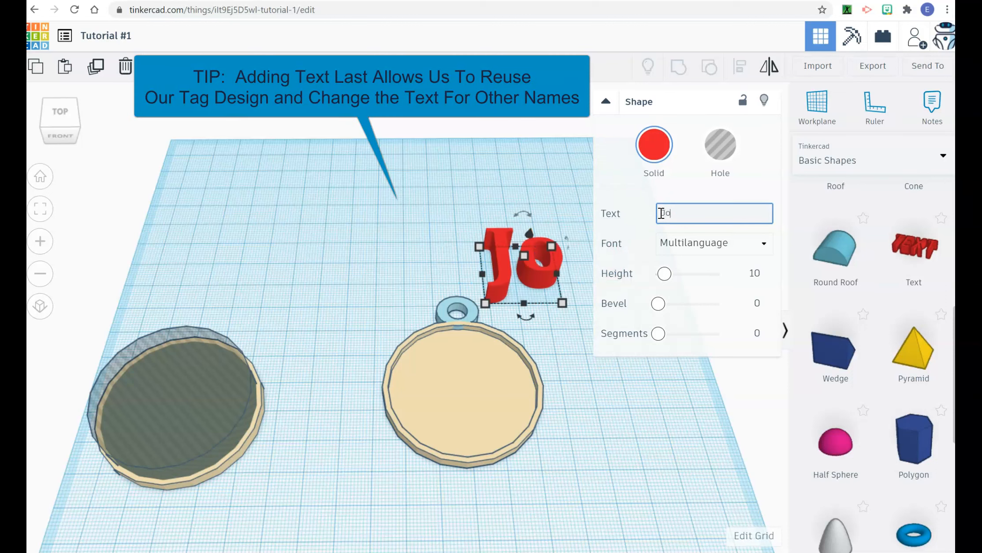
pyautogui.click(360, 244)
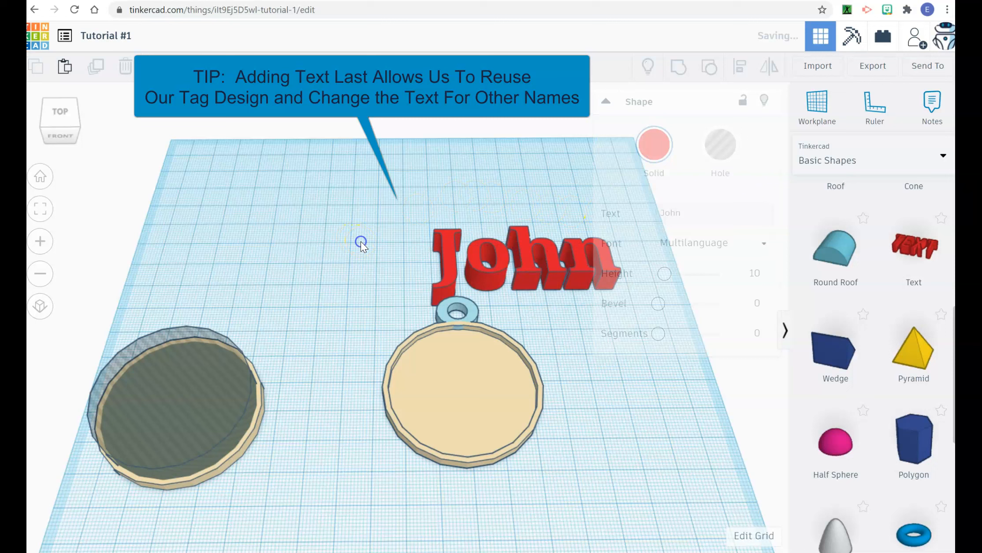
# Move the red name text onto the disc and shrink it to fit inside the raised rim
pyautogui.moveTo(480, 282); pyautogui.dragTo(418, 414)
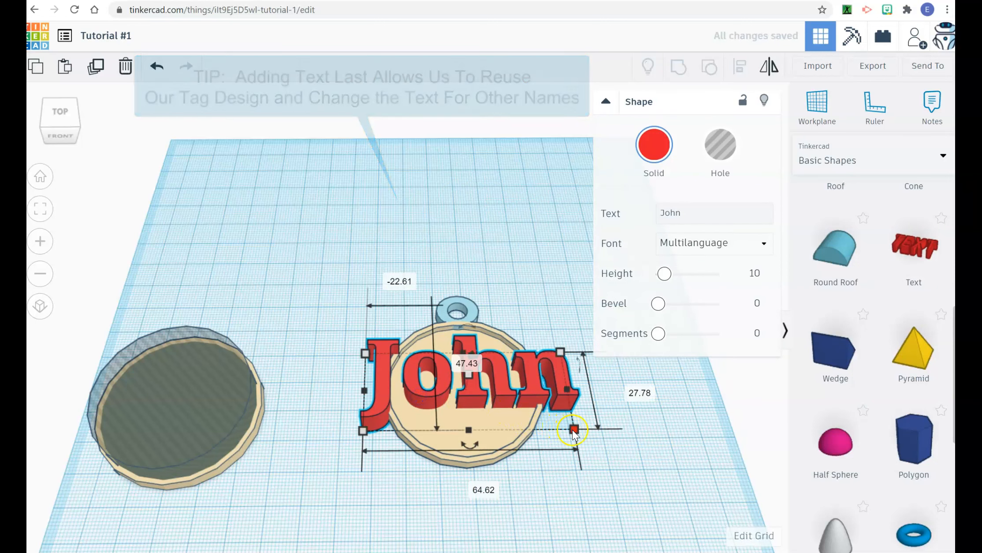
pyautogui.moveTo(574, 430); pyautogui.dragTo(519, 405)
pyautogui.moveTo(580, 442); pyautogui.dragTo(560, 402, button='right')
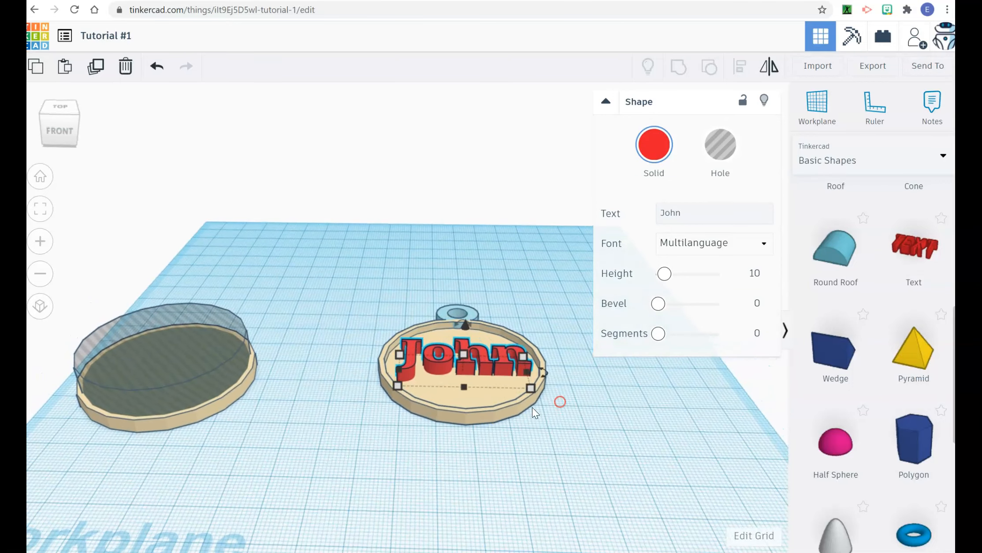
# Set the overall height of the red name text to 4 mm
pyautogui.keyDown('shift'); pyautogui.click(489, 412); pyautogui.keyUp('shift')
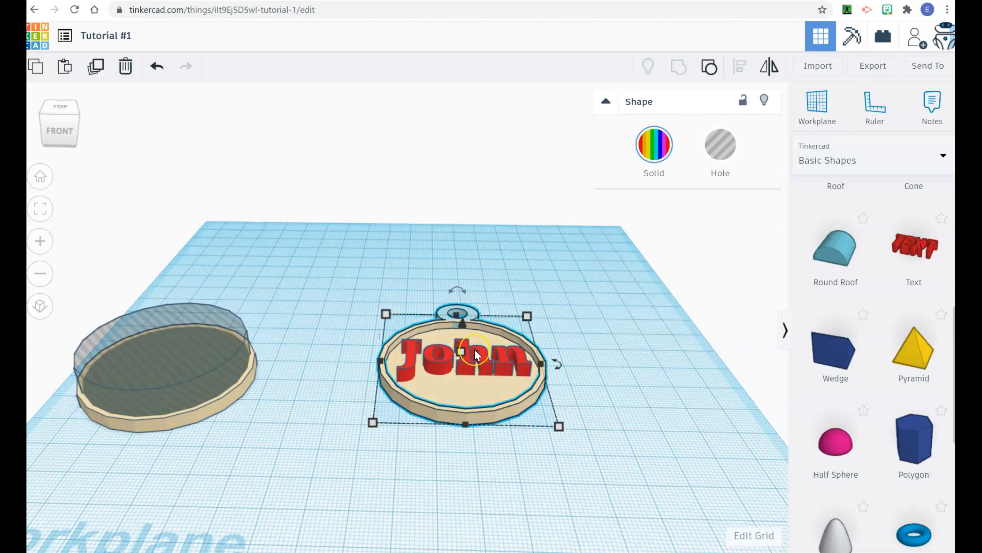
pyautogui.click(460, 362)
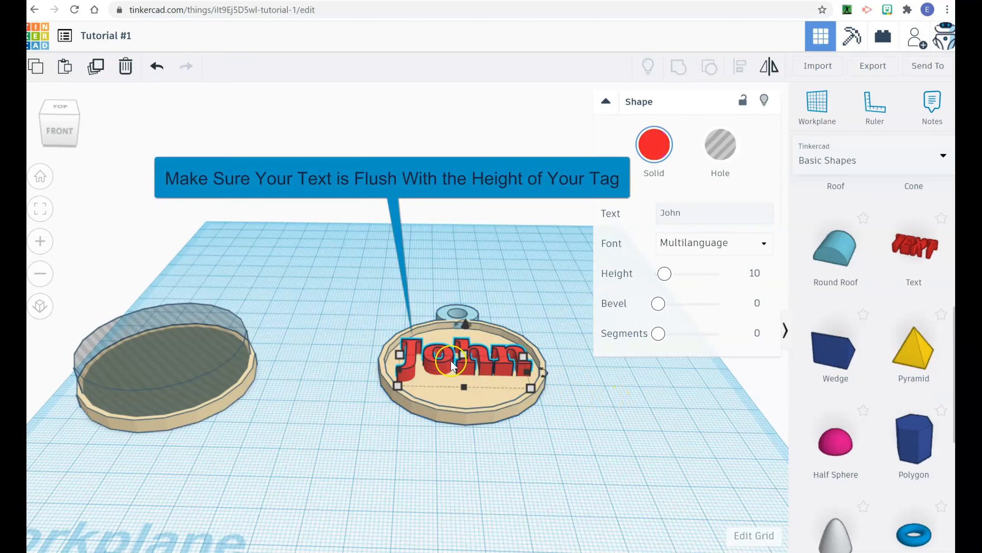
pyautogui.click(461, 356)
pyautogui.click(524, 366)
pyautogui.press('BackSpace')
pyautogui.write('4')
pyautogui.press('Return')
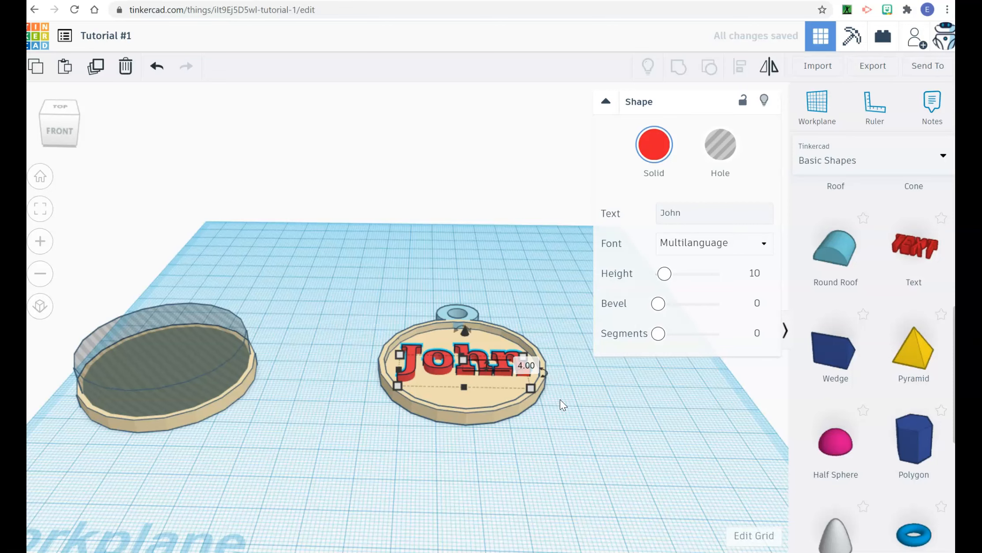
# Group the red name text with the ringed disc into one tag
pyautogui.moveTo(560, 400); pyautogui.dragTo(539, 482, button='right')
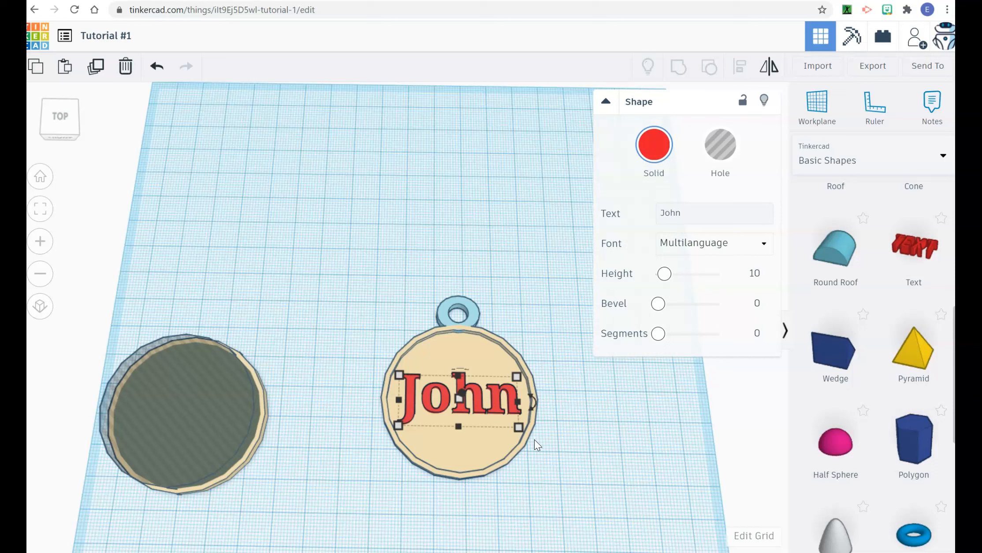
pyautogui.click(534, 471)
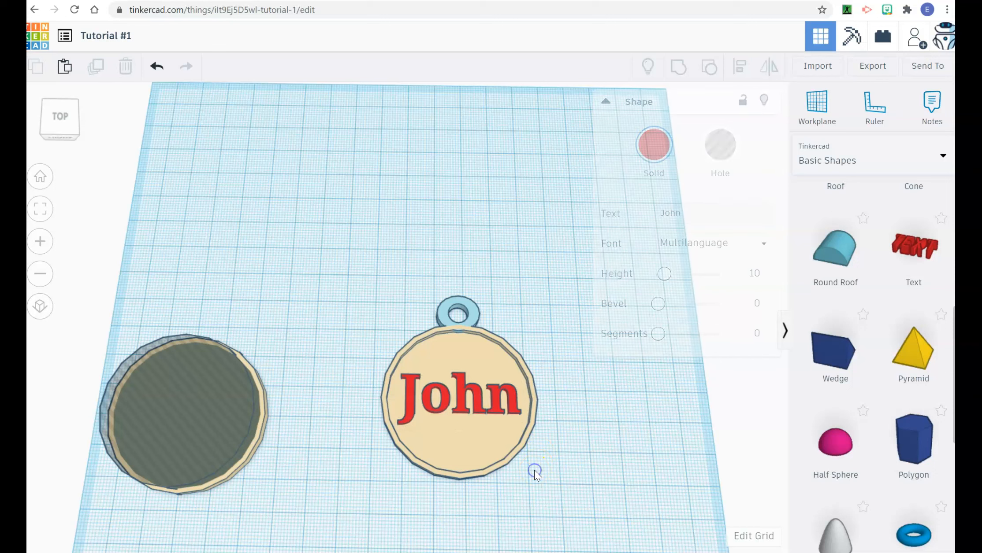
pyautogui.moveTo(369, 274); pyautogui.dragTo(543, 485)
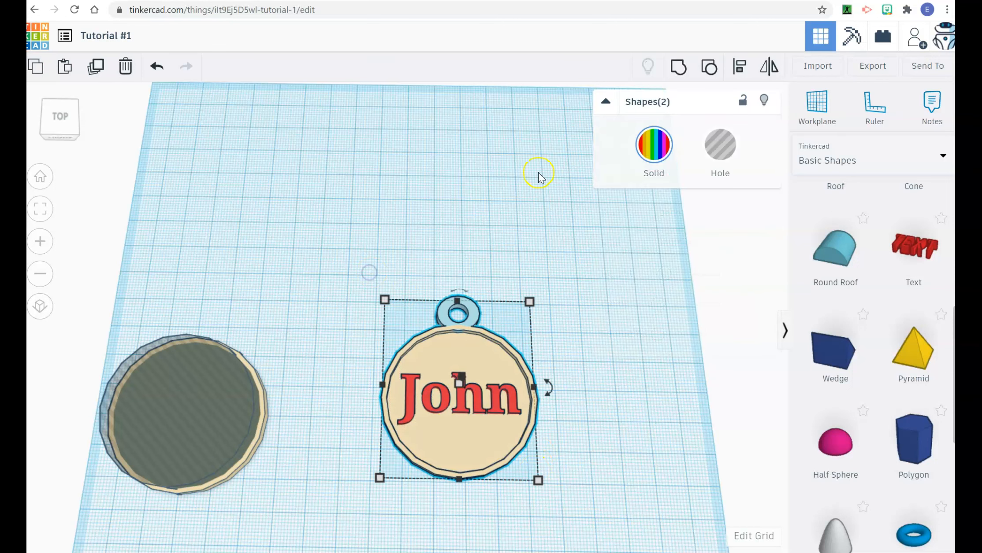
pyautogui.click(678, 67)
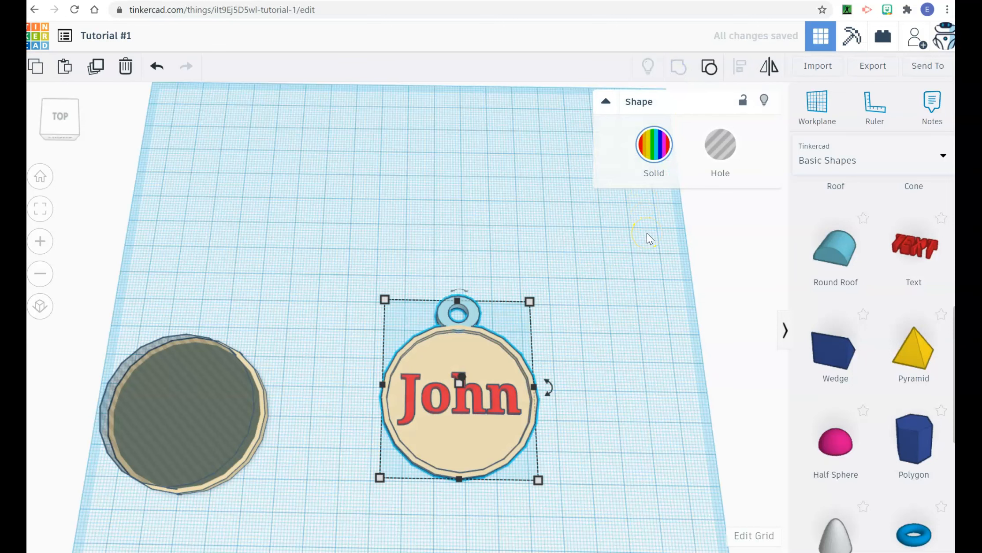
# Move the grouped name tag about 46 mm towards the back of the workplane
pyautogui.click(623, 403)
pyautogui.click(462, 335)
pyautogui.click(576, 405)
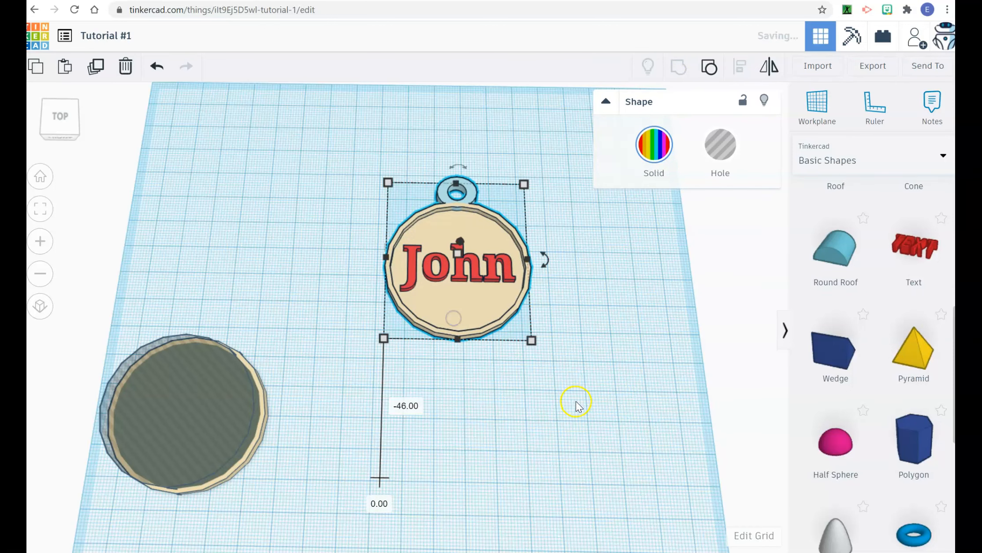
pyautogui.moveTo(592, 480); pyautogui.dragTo(579, 427, button='right')
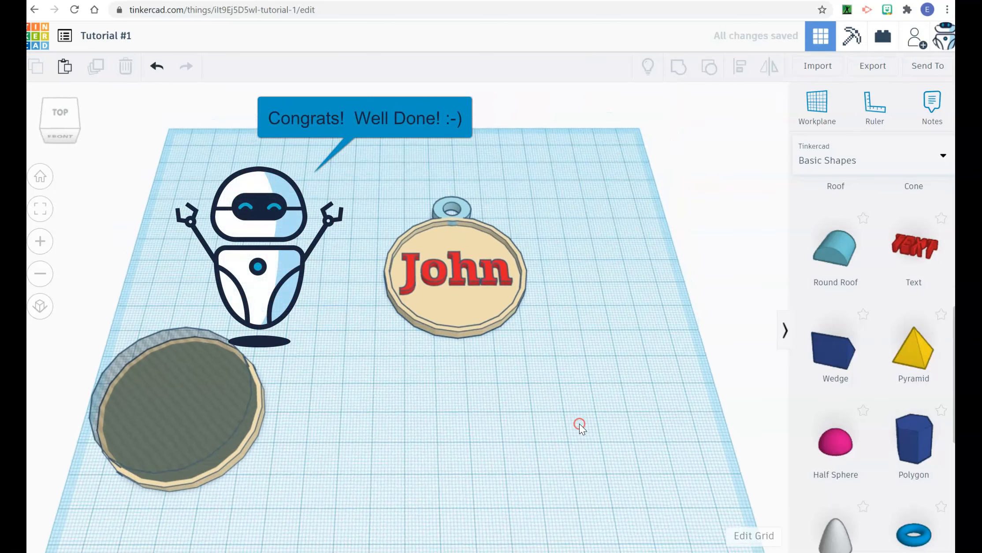
# Select only the finished name tag and open the export options for the selected shape
pyautogui.click(419, 300)
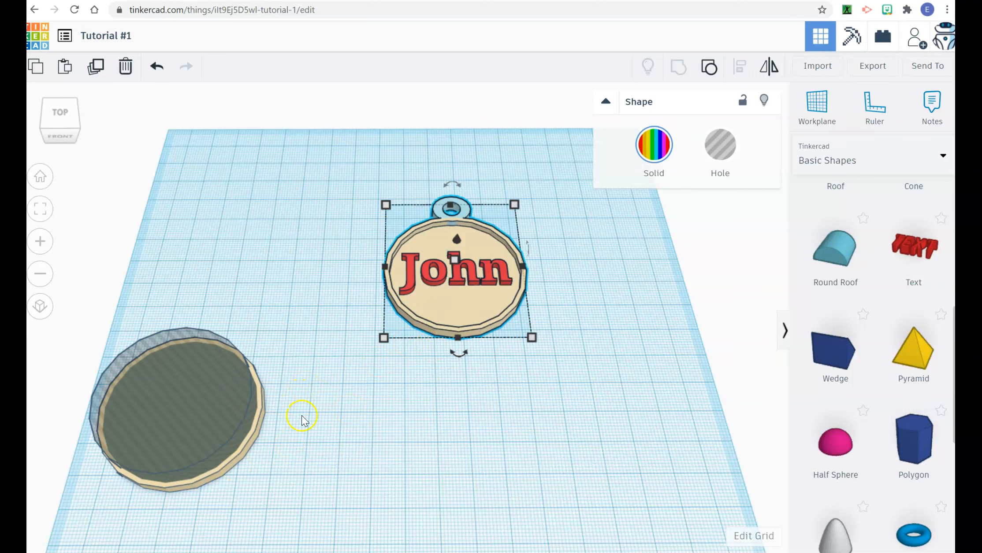
pyautogui.click(340, 437)
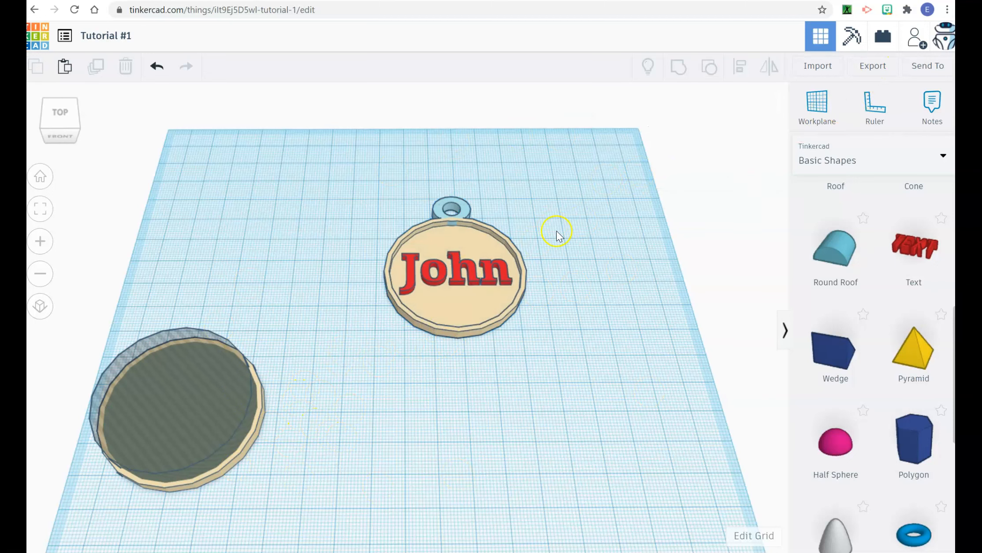
pyautogui.moveTo(557, 353); pyautogui.dragTo(347, 188)
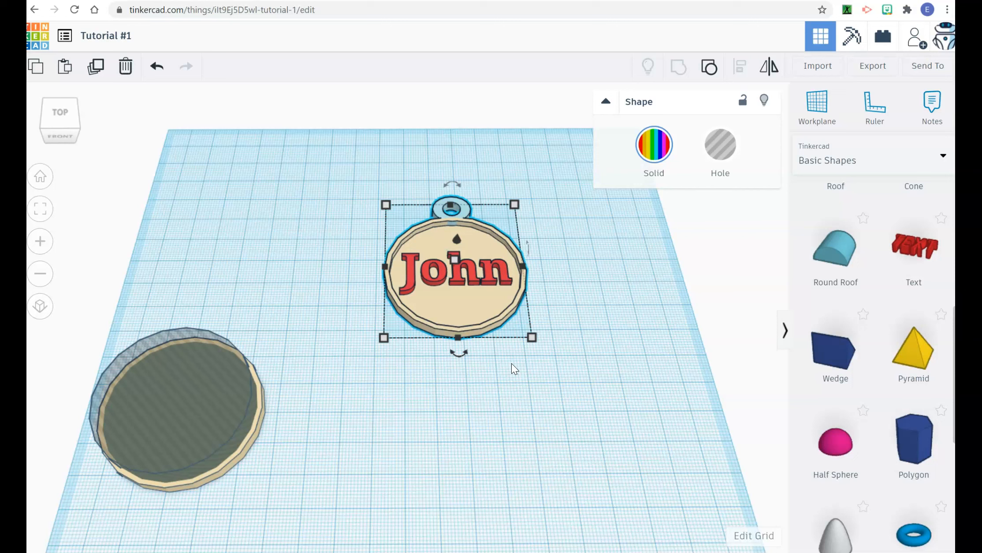
pyautogui.moveTo(562, 369); pyautogui.dragTo(343, 157)
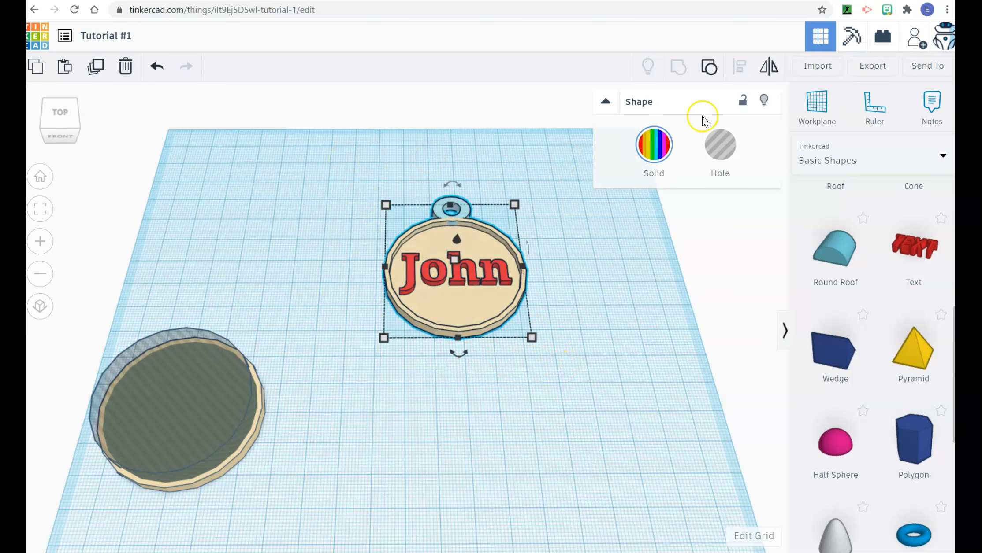
pyautogui.click(871, 64)
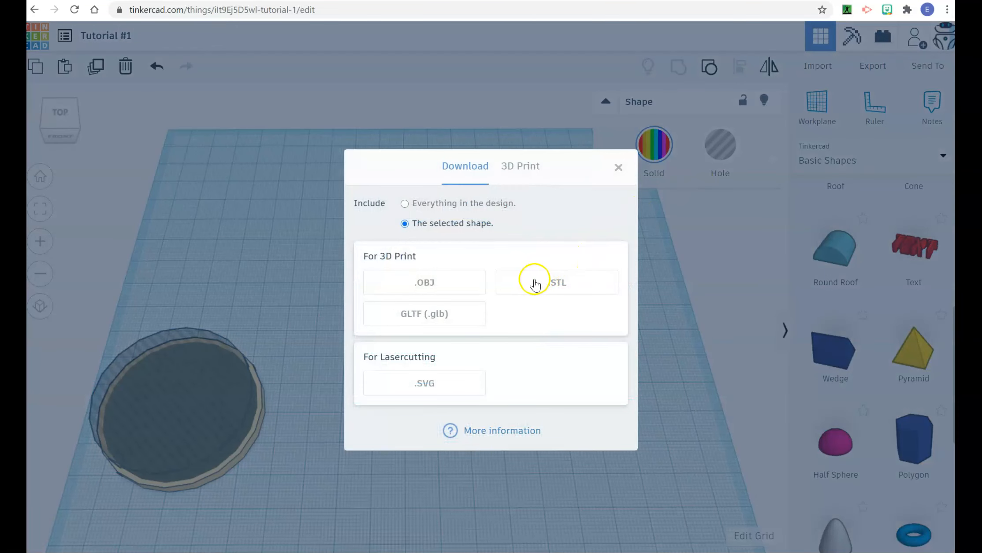